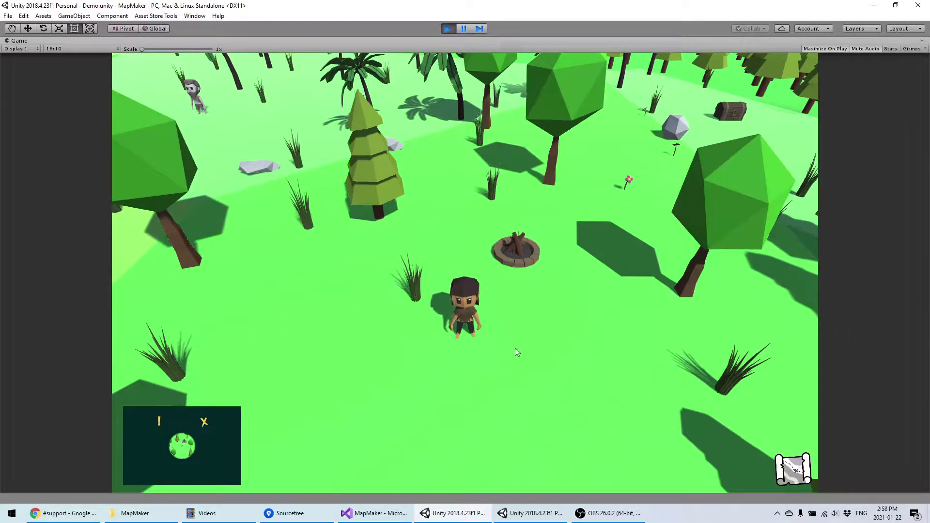
Walk the character around the campfire clearing and into the lighter grass area to uncover terrain on the minimap.
key(a)
key(s)
key(d)
key(w)
key(a)
key(s)
key(d)
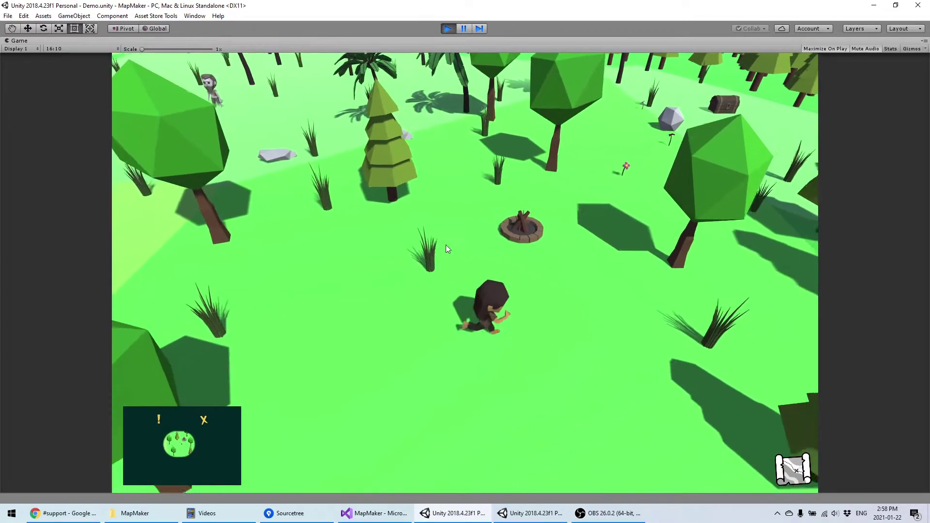
drag(446, 246, 467, 340)
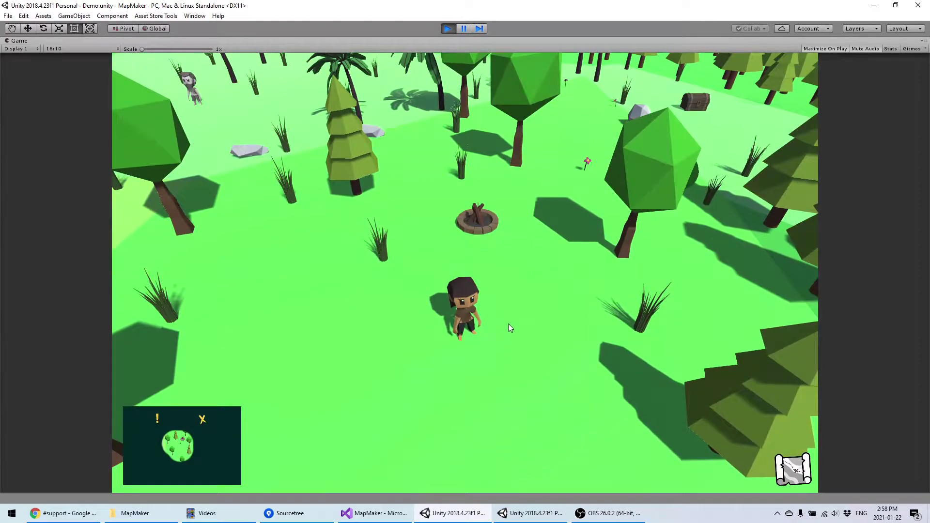
key(s)
key(a)
key(w)
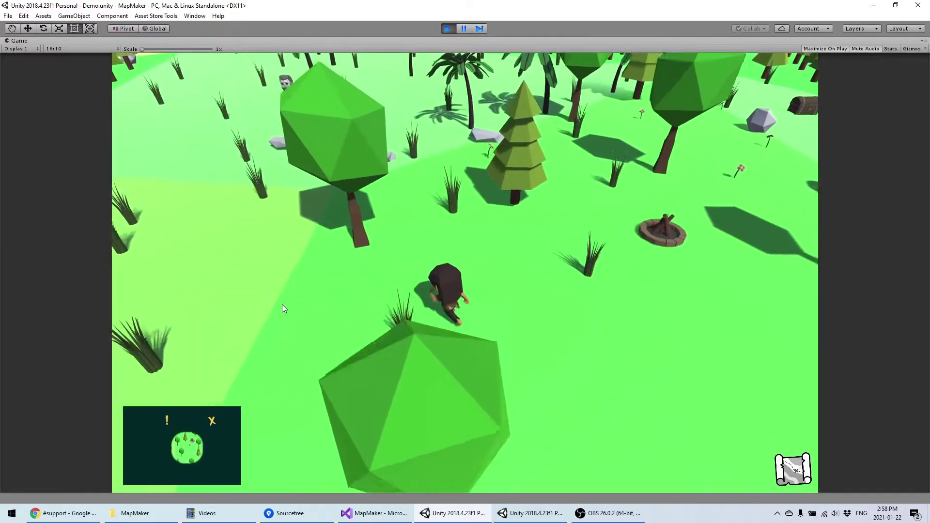
key(w)
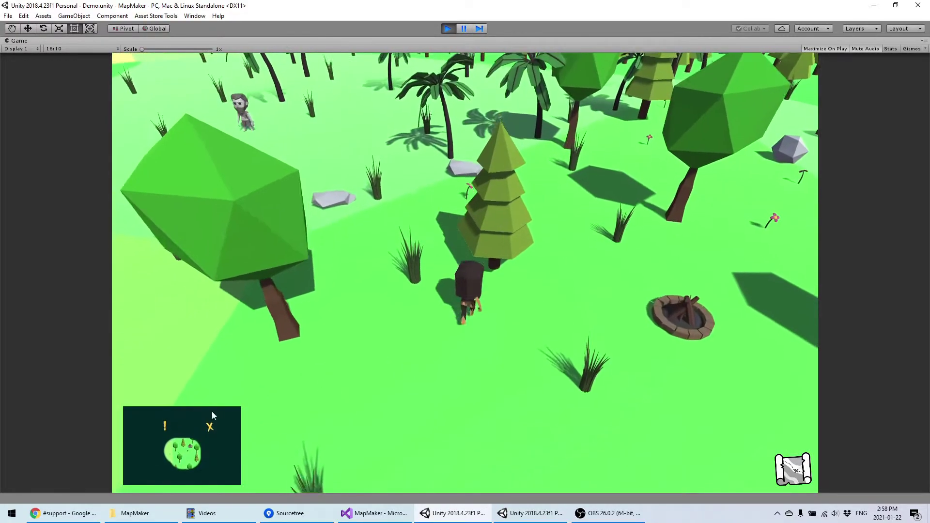
key(w)
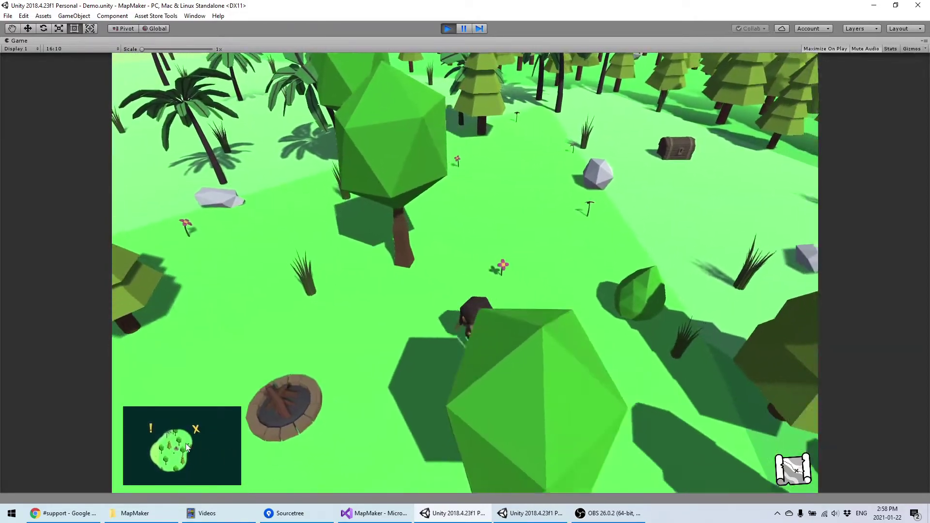
key(s)
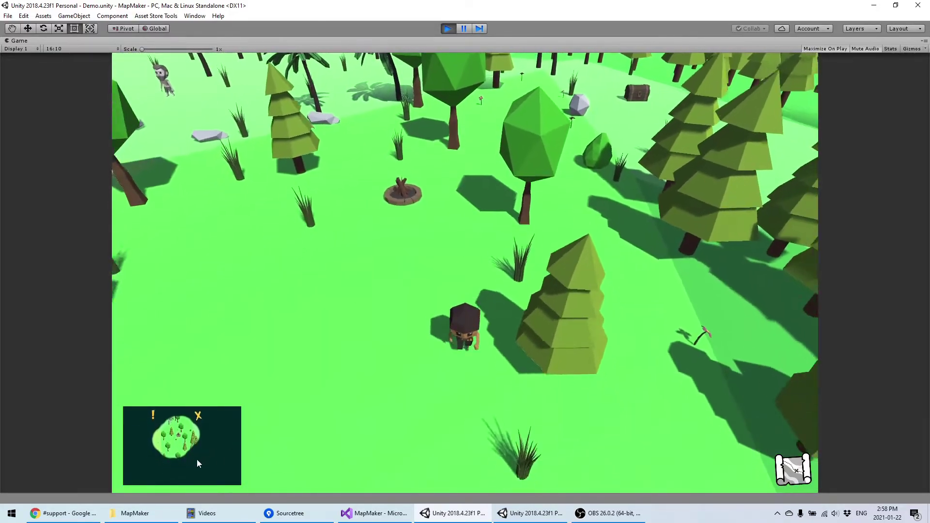
key(a)
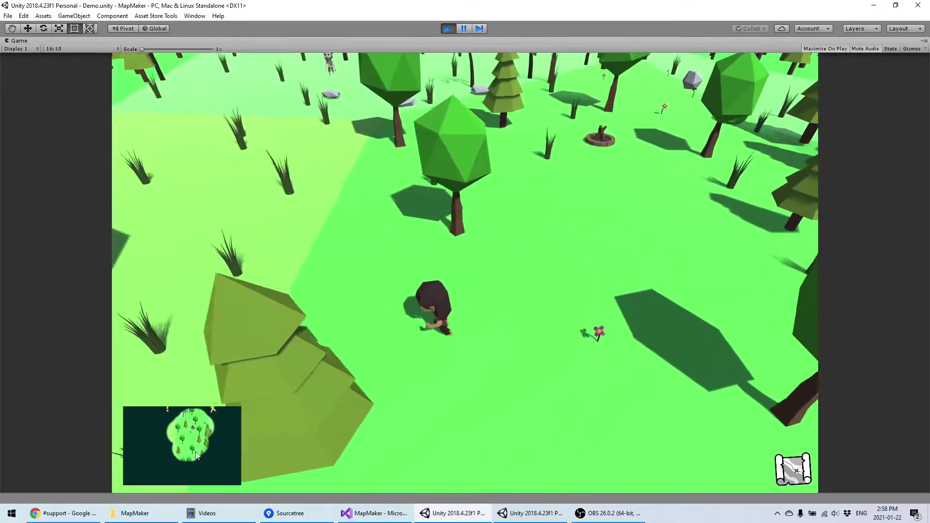
key(w)
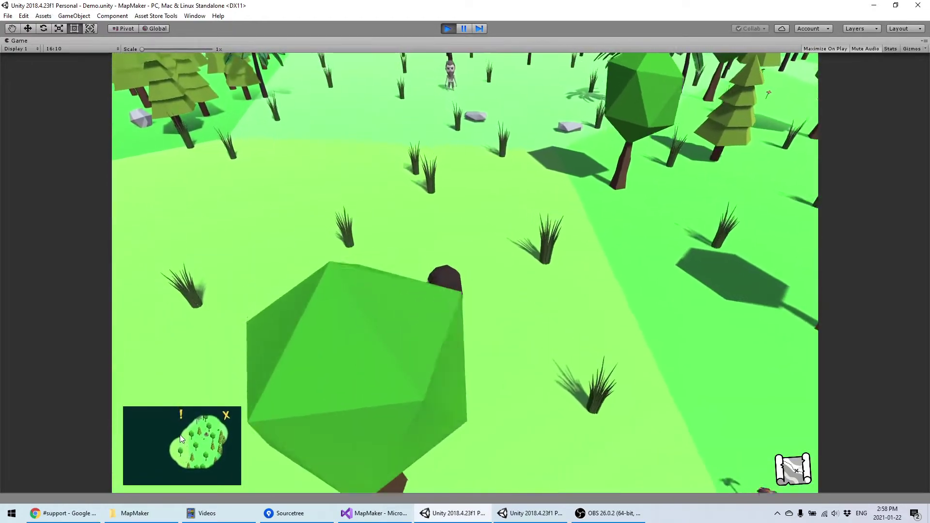
key(s)
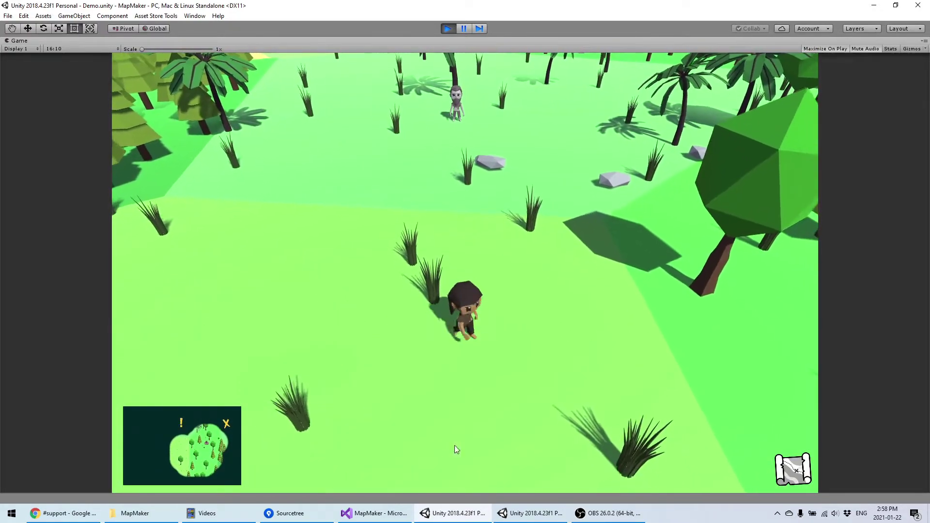
Open the full-screen map, pan and zoom over the explored area, and close the map.
click(191, 446)
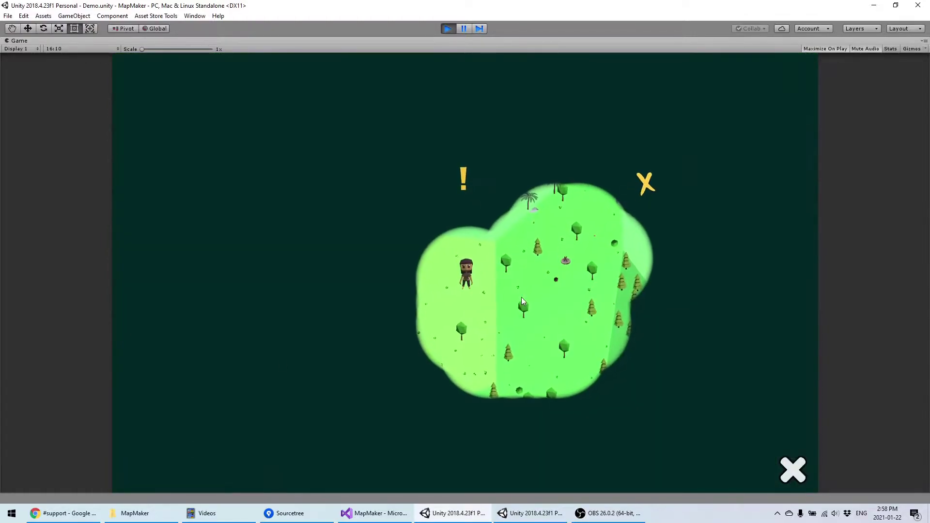
drag(684, 296, 506, 330)
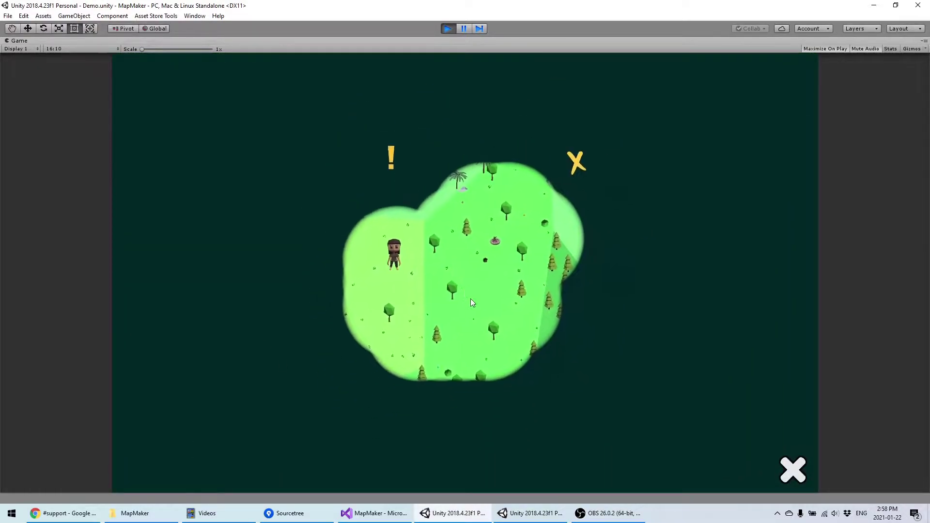
drag(470, 299, 472, 338)
scroll(434, 305, up, 5)
scroll(435, 306, down, 5)
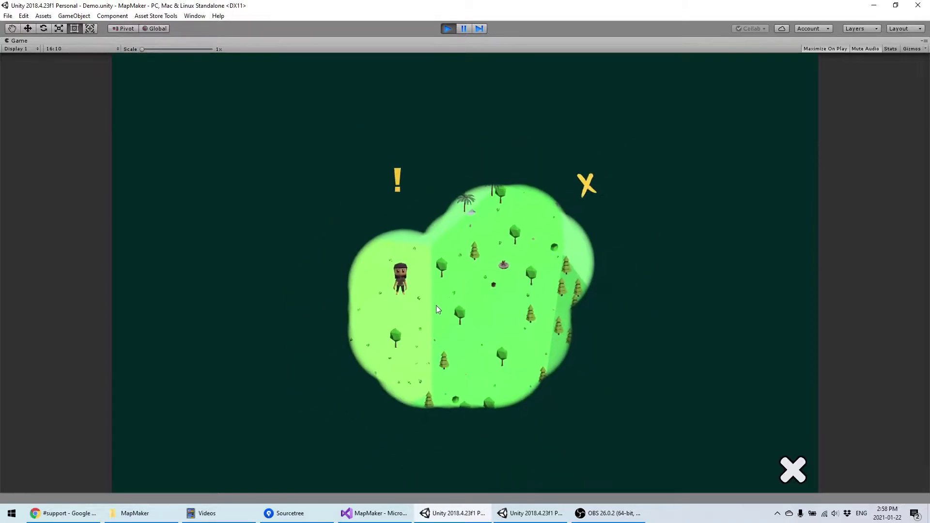
scroll(436, 305, down, 7)
drag(435, 306, 409, 285)
scroll(429, 266, up, 1)
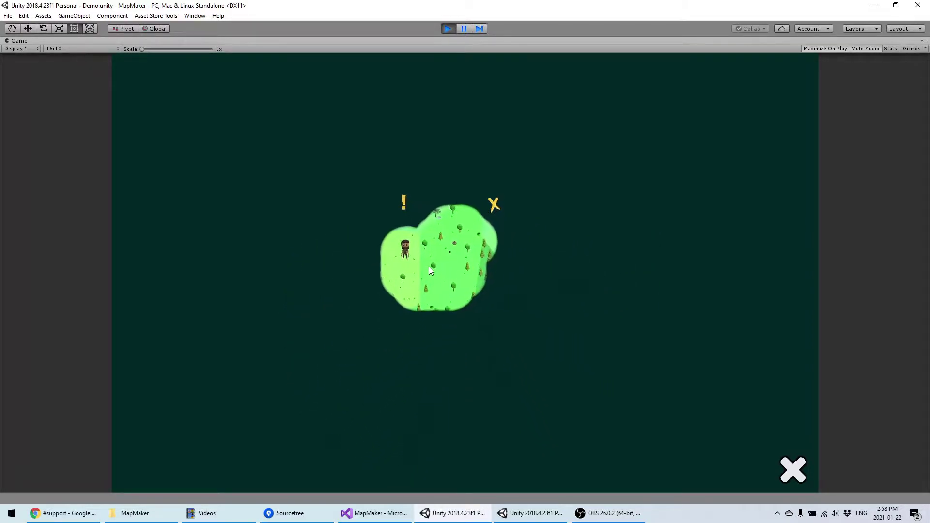
click(791, 468)
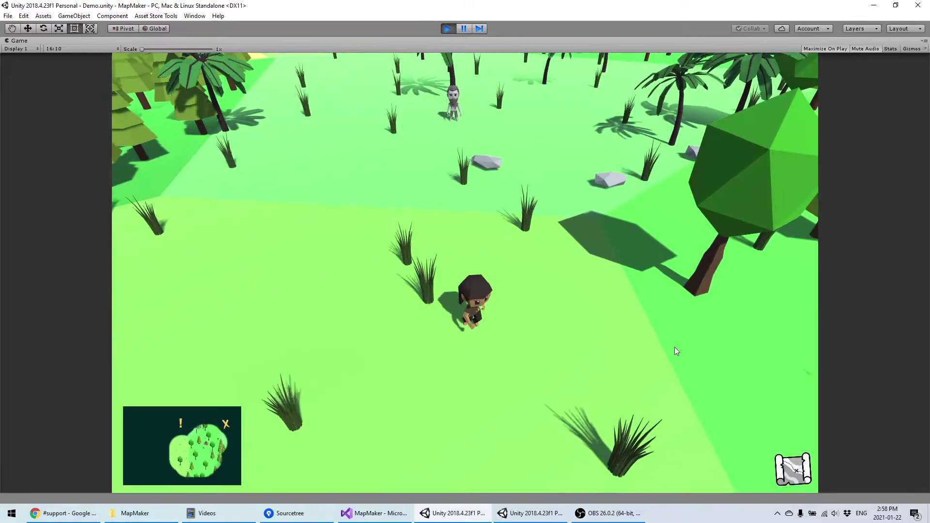
Walk the character past the grey NPC and through the palm trees towards the pine forest.
key(w)
key(d)
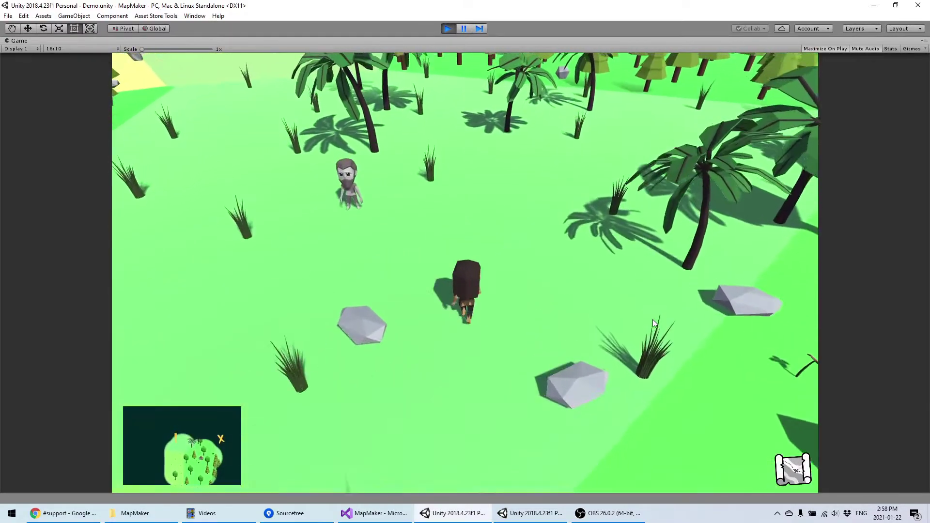
key(w)
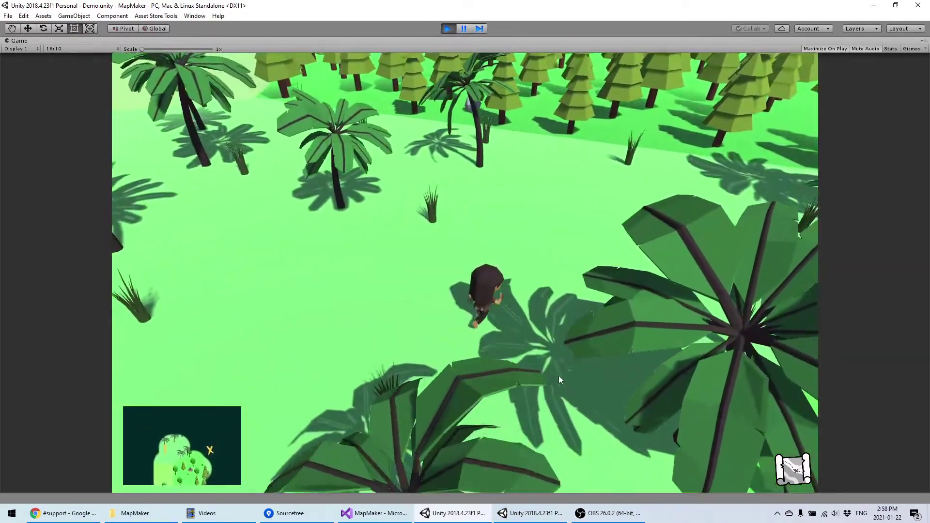
key(w)
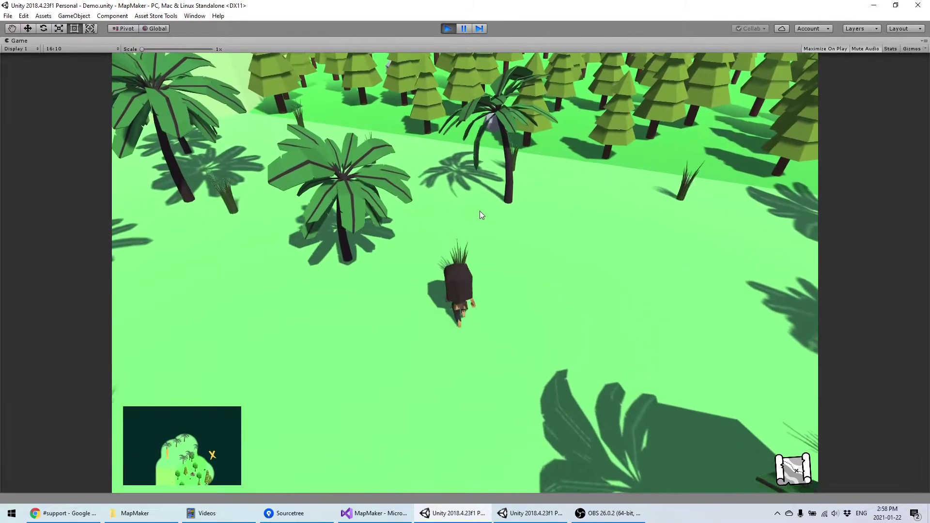
key(w)
key(d)
key(w)
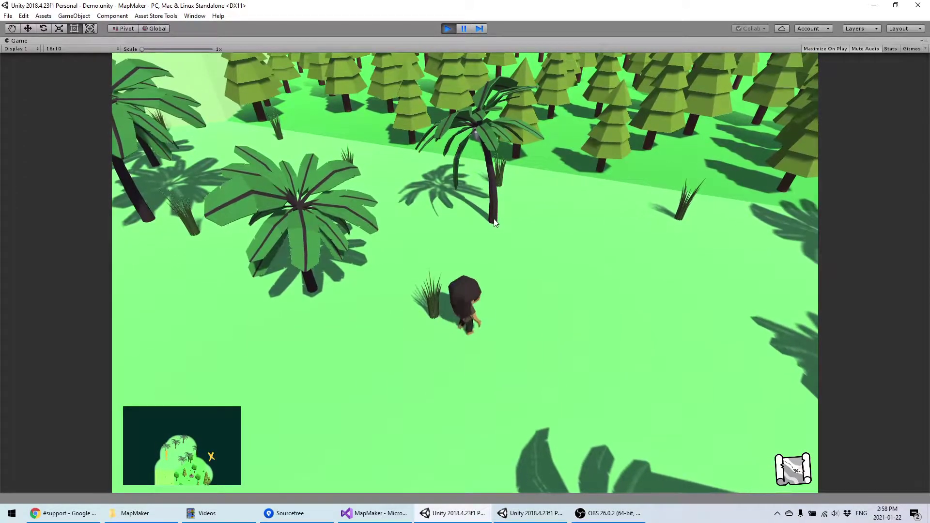
key(d)
key(s)
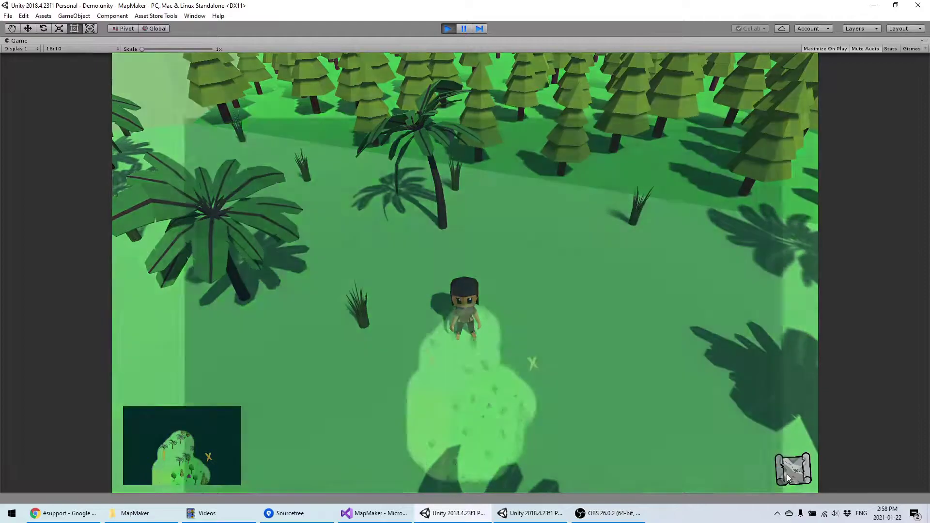
Check the newly explored palm area on the full-screen map twice, closing the map and moving the character between views.
click(788, 472)
scroll(454, 273, up, 2)
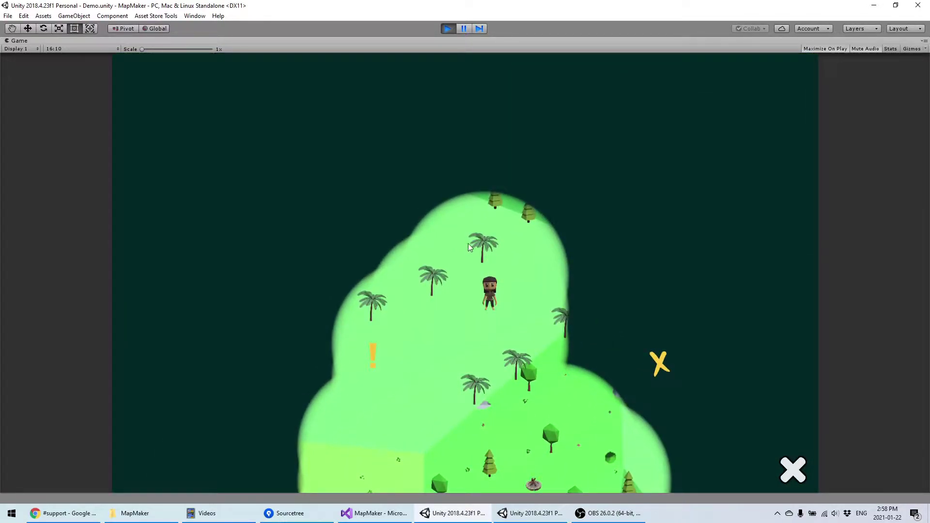
click(790, 465)
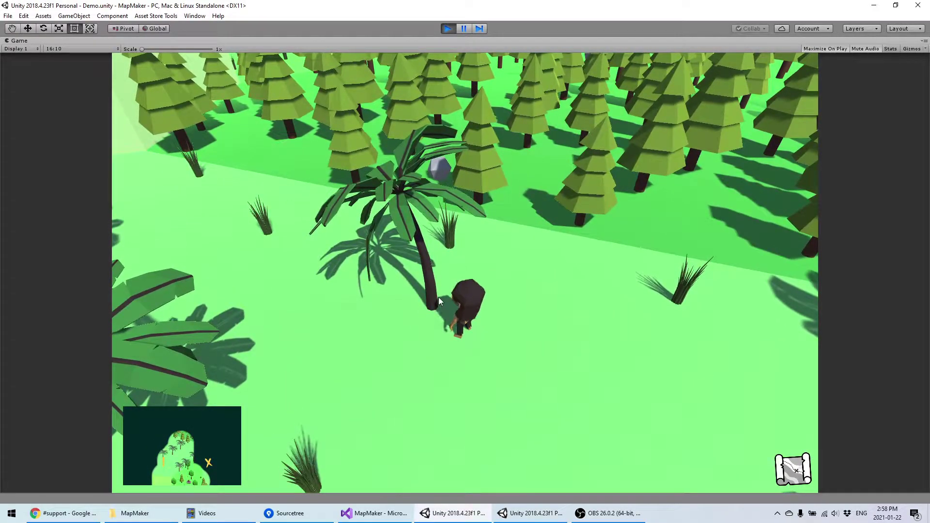
click(793, 468)
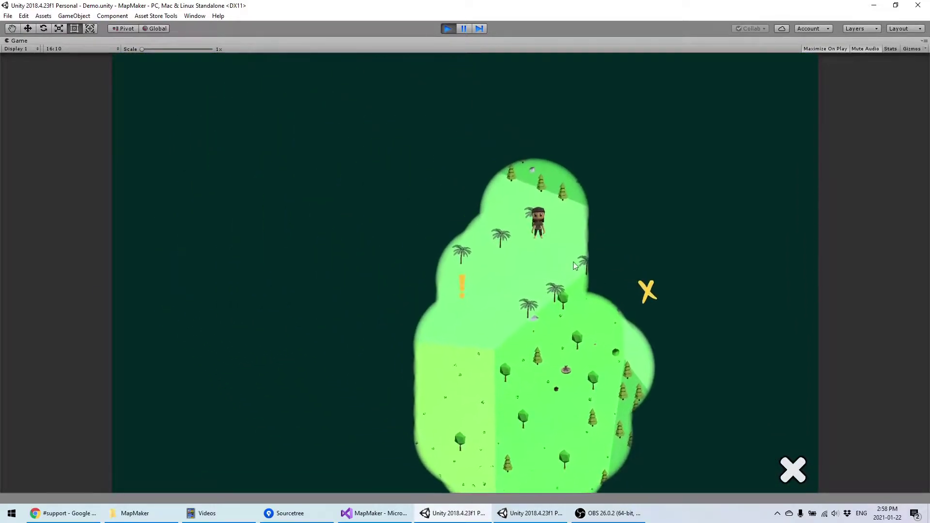
click(793, 470)
key(s)
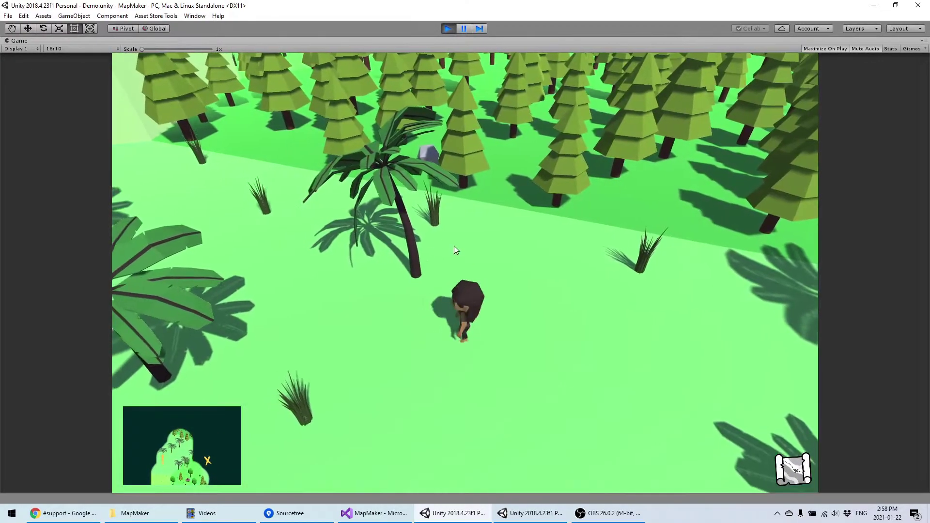
key(d)
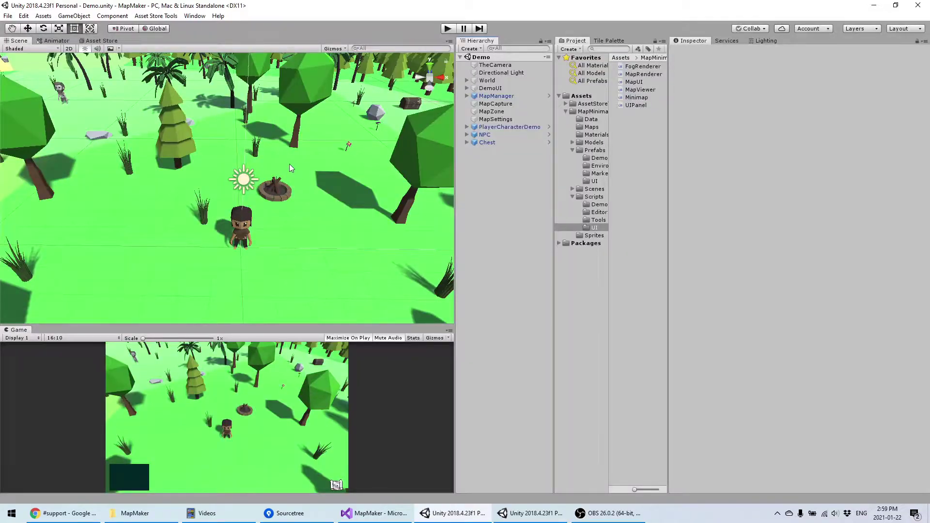
Switch to the other Unity window with the SurvivalEngine project and look around the camp in the TestMap scene.
right_drag(289, 164, 300, 217)
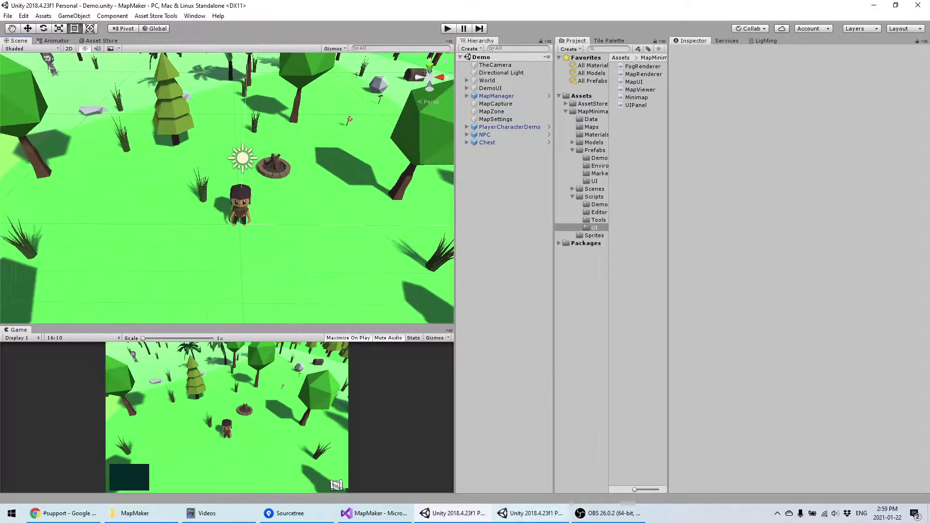
click(533, 513)
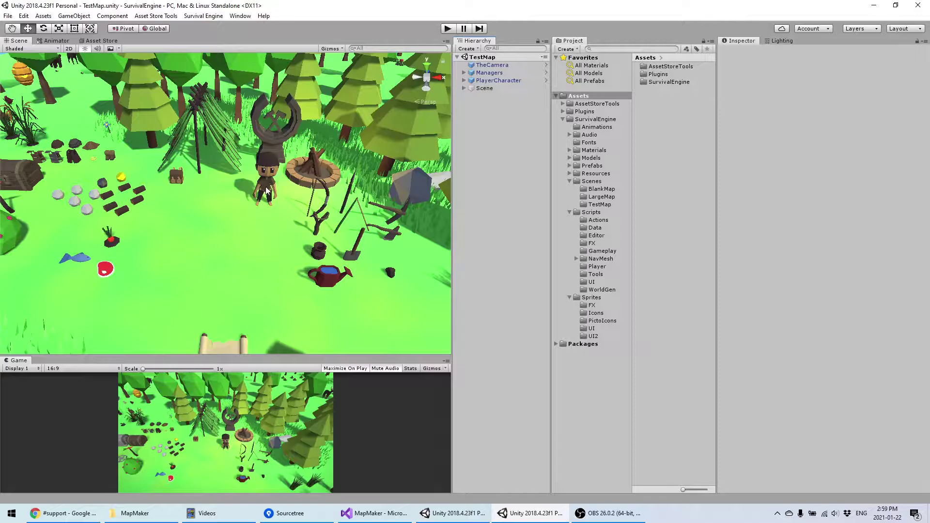
right_drag(267, 191, 266, 204)
middle_drag(266, 205, 267, 230)
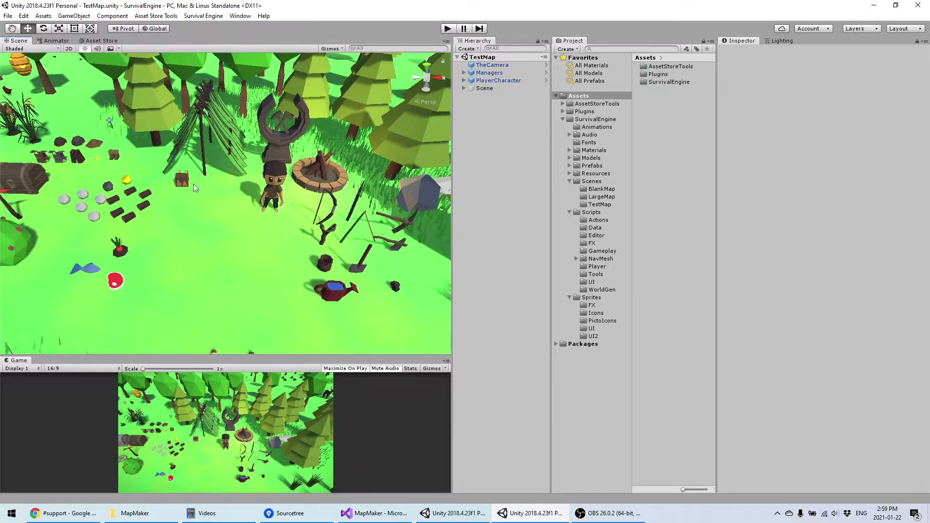
middle_drag(208, 218, 237, 191)
middle_drag(295, 183, 262, 228)
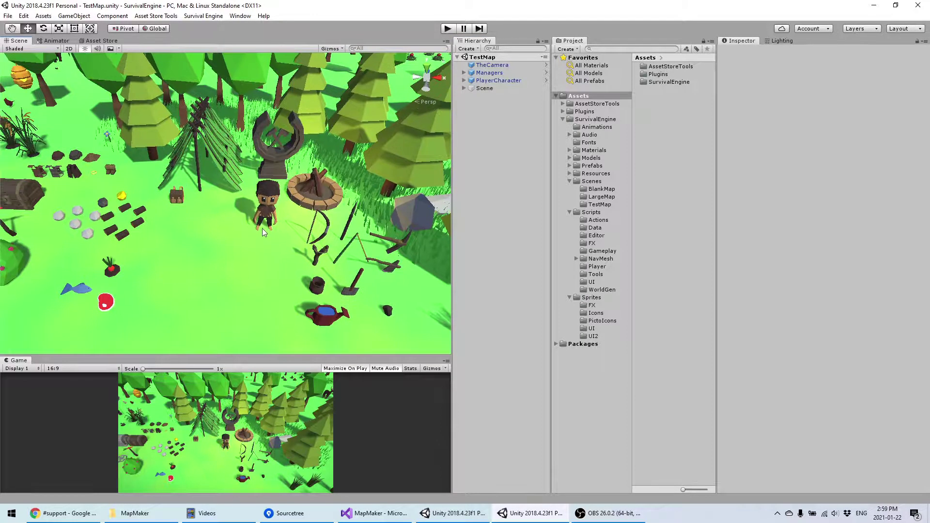
right_drag(263, 232, 279, 189)
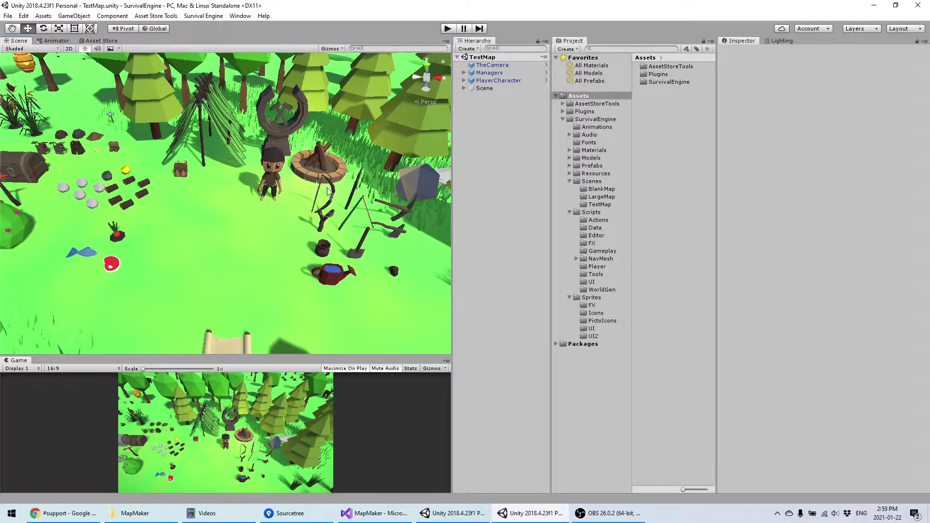
mouse_move(305, 226)
middle_down()
mouse_move(300, 207)
mouse_move(287, 222)
middle_up()
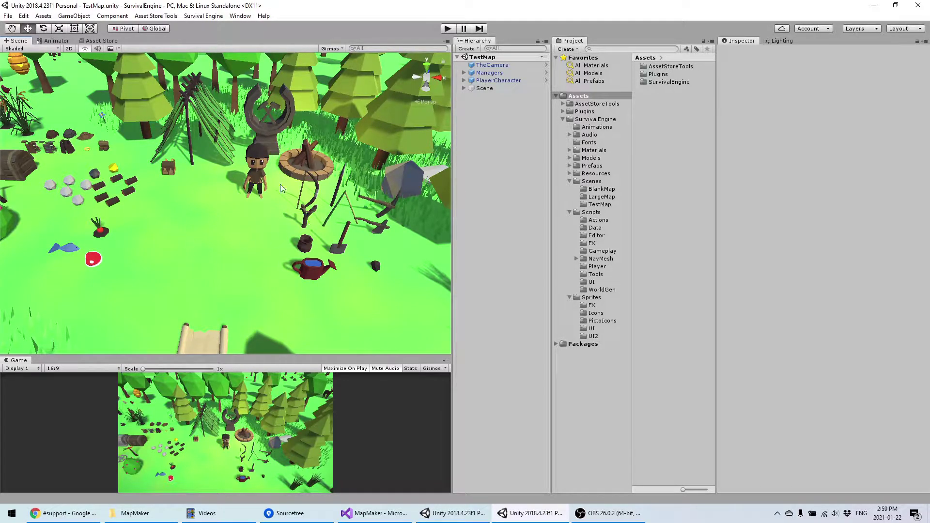
middle_drag(274, 230, 269, 240)
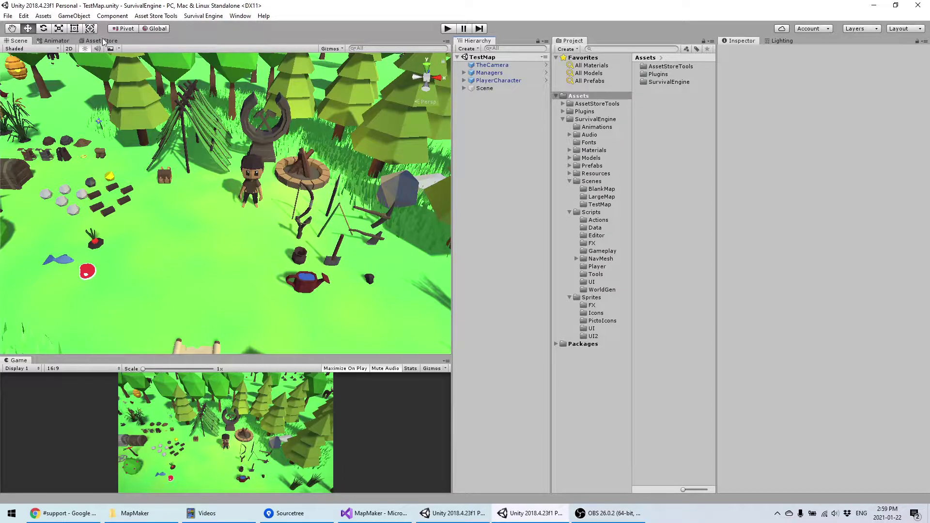
Import the MapMinimap custom package into the SurvivalEngine project.
click(43, 15)
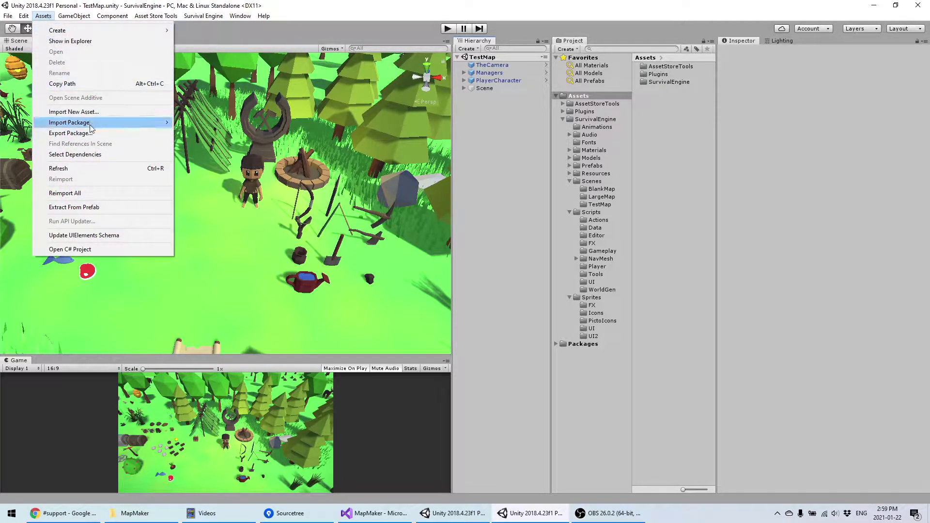
mouse_move(92, 122)
click(196, 122)
double_click(114, 99)
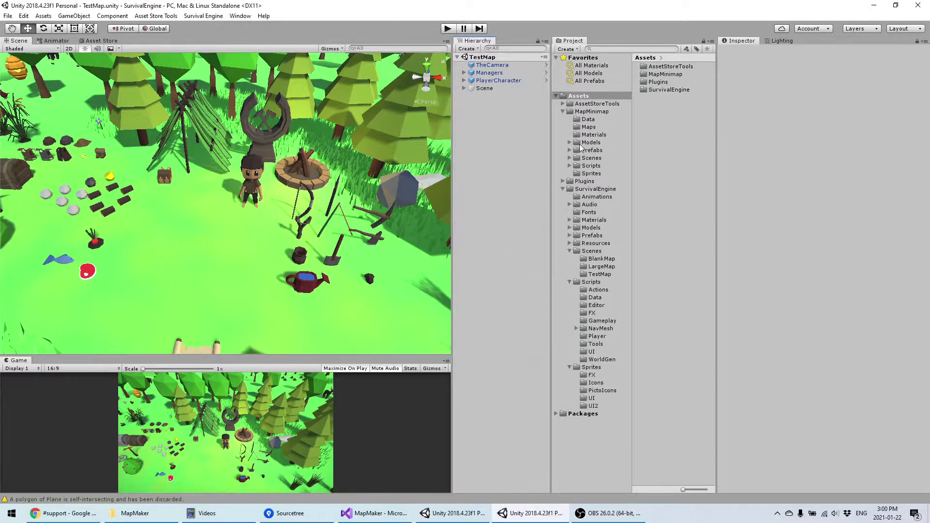
Collapse the SurvivalEngine folder and open the Prefabs folder inside MapMinimap.
click(562, 189)
click(608, 112)
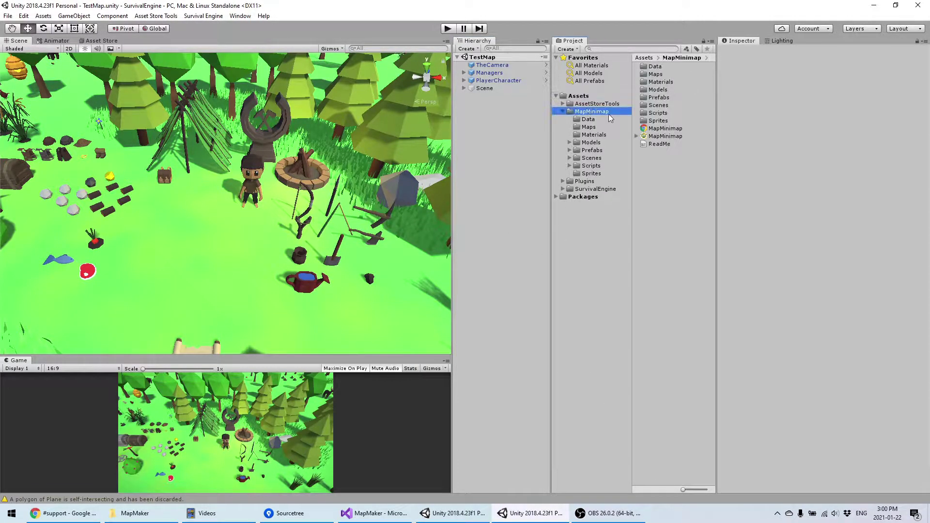
click(590, 151)
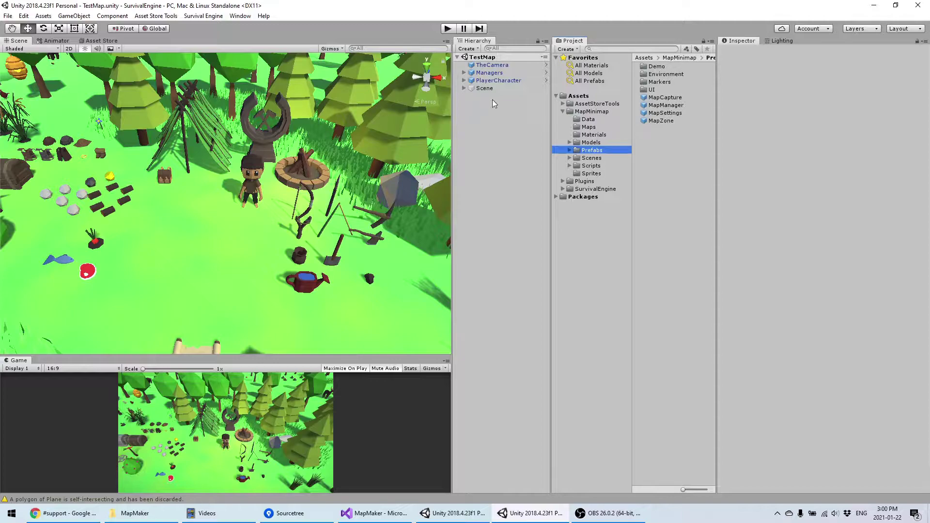
Add the MapManager and MapSettings prefabs to the TestMap scene.
drag(665, 105, 504, 97)
click(520, 100)
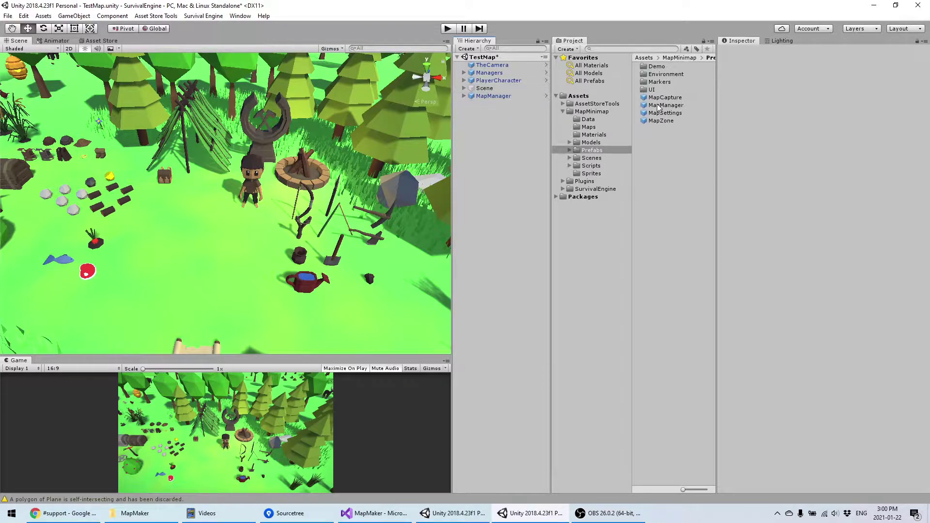
drag(670, 114, 484, 104)
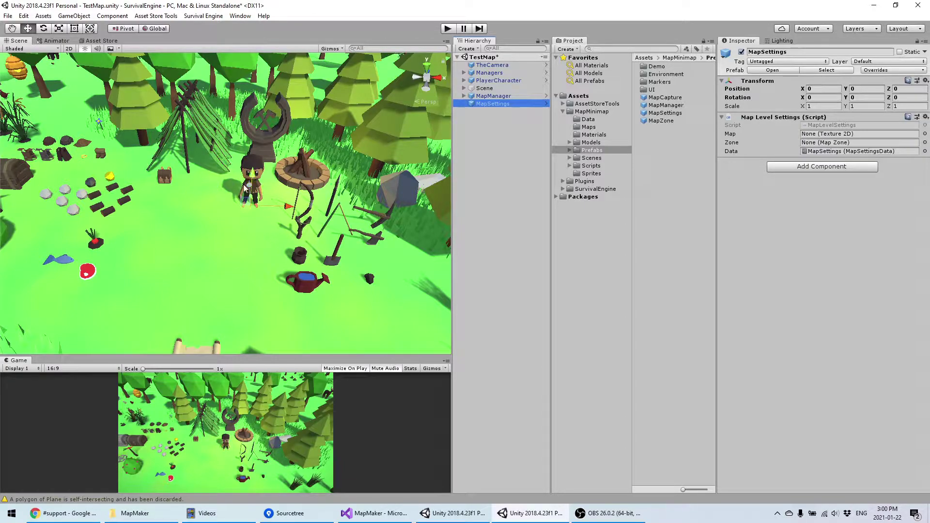
middle_drag(246, 191, 260, 195)
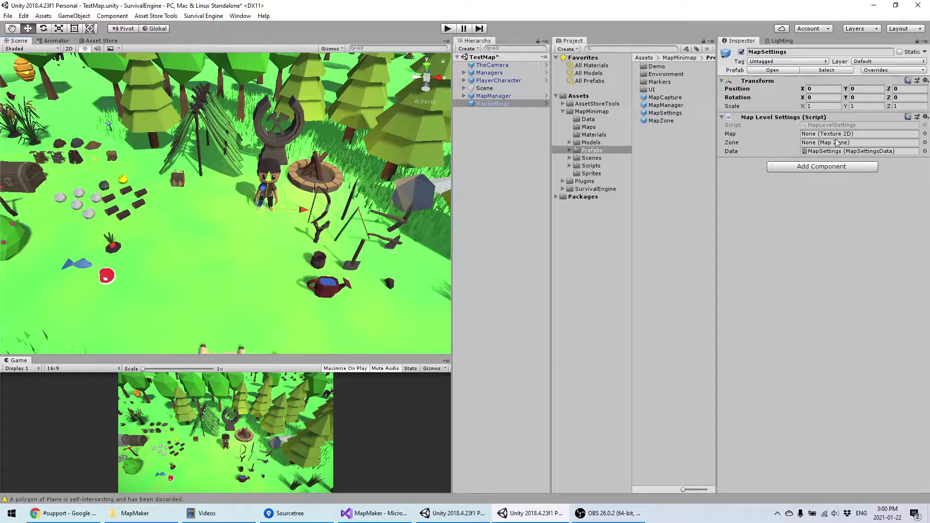
Examine the zoom, icon and fog options in the MapSettings data asset, then return to the scene's MapSettings object.
click(814, 153)
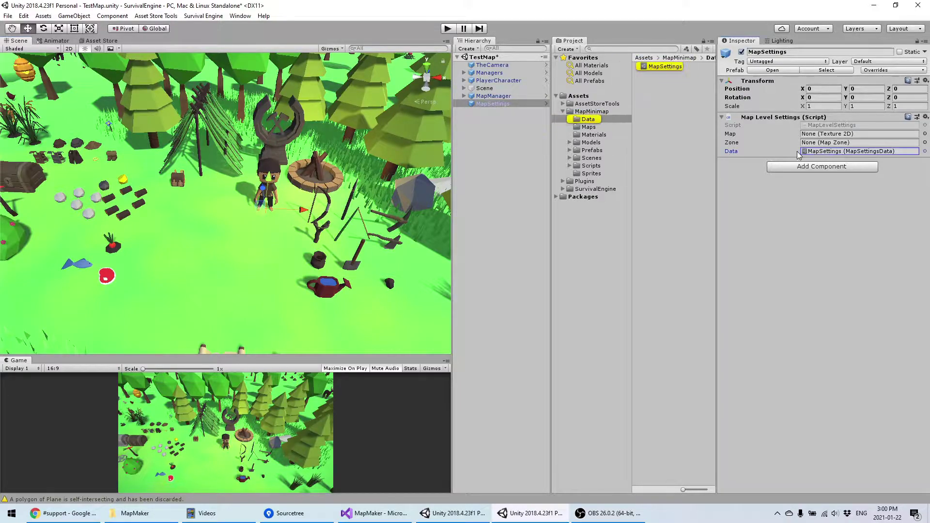
click(666, 68)
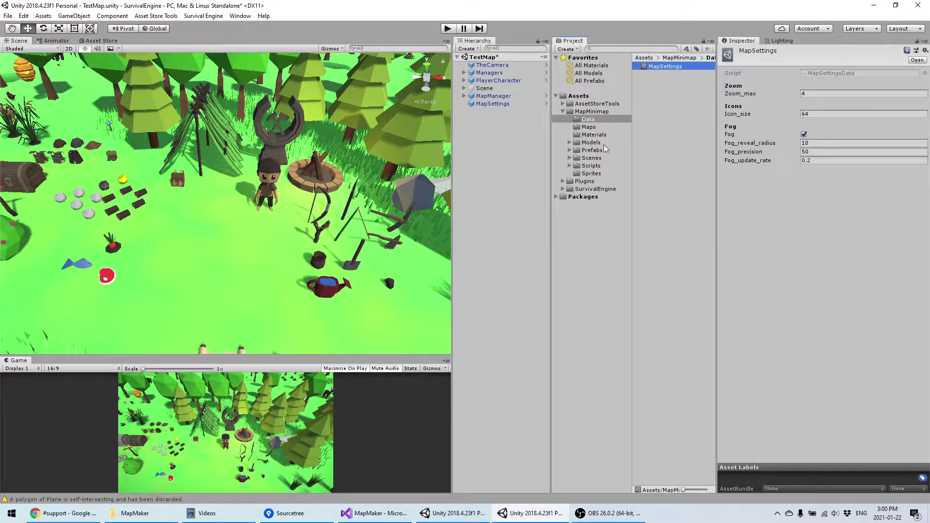
click(507, 109)
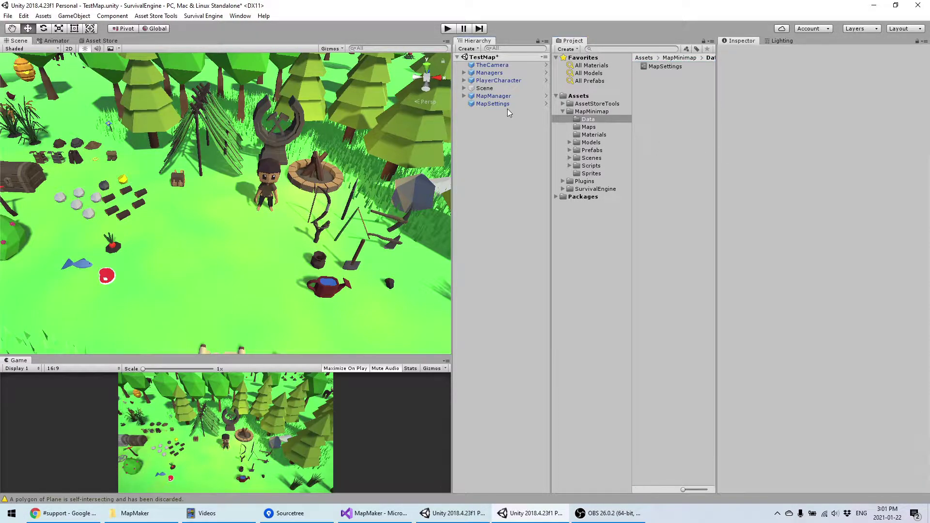
click(497, 104)
click(501, 149)
click(494, 103)
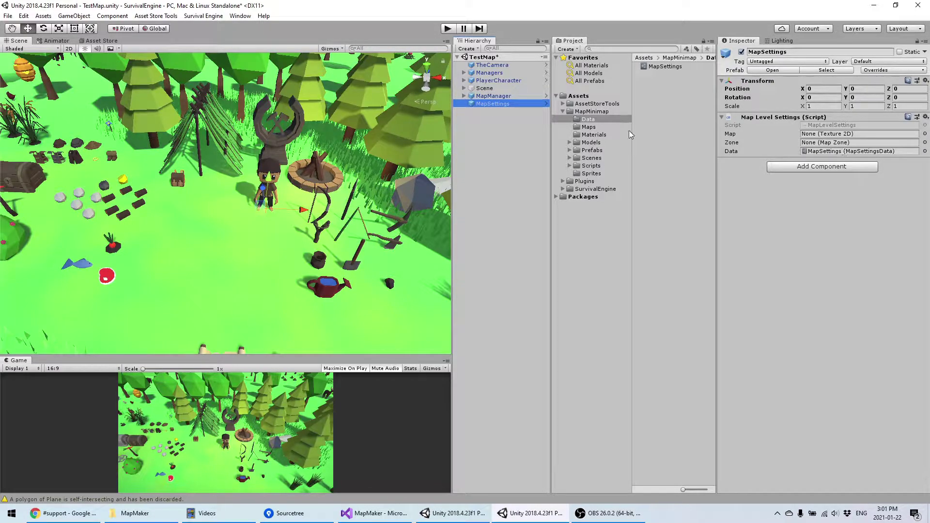
Place the MapZone prefab in the TestMap scene.
click(596, 150)
click(669, 113)
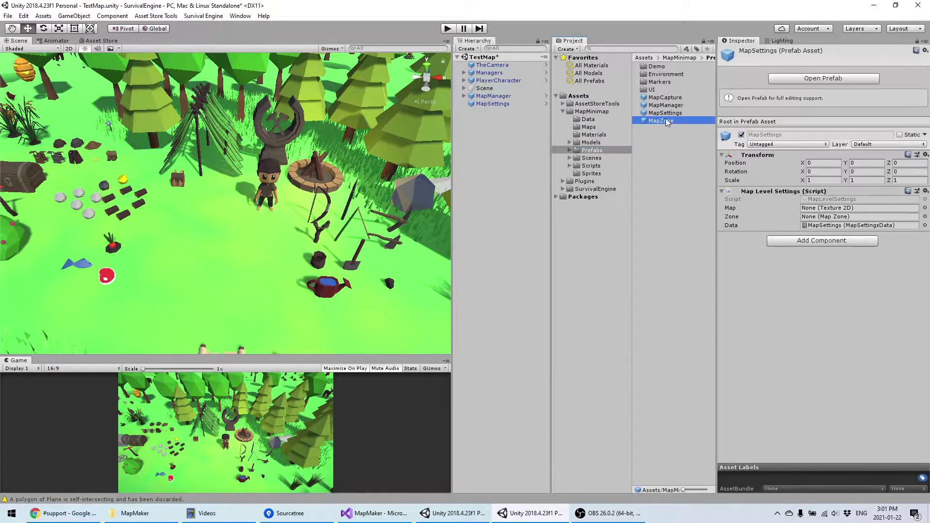
drag(665, 120, 498, 161)
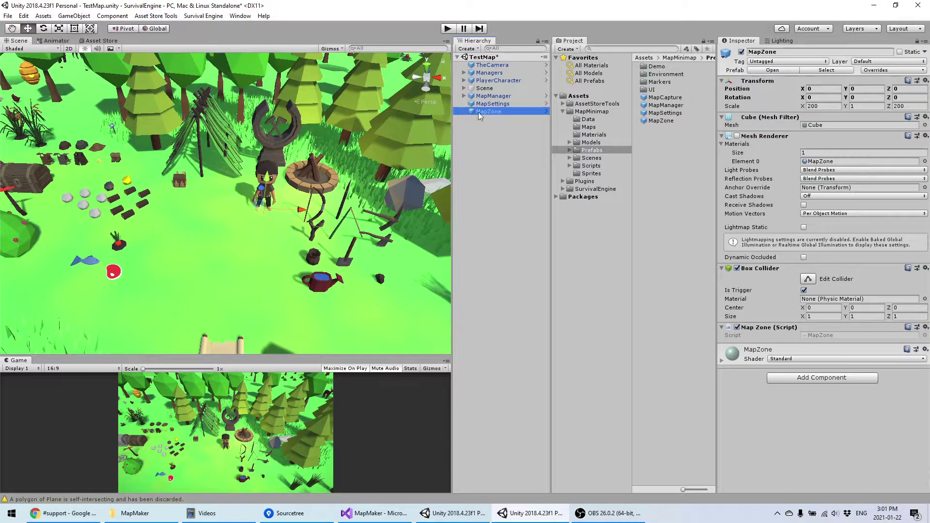
Enable the Mesh Renderer on the MapZone object so its extent shows over the whole level.
scroll(314, 170, down, 4)
right_drag(313, 172, 313, 217)
scroll(313, 217, down, 6)
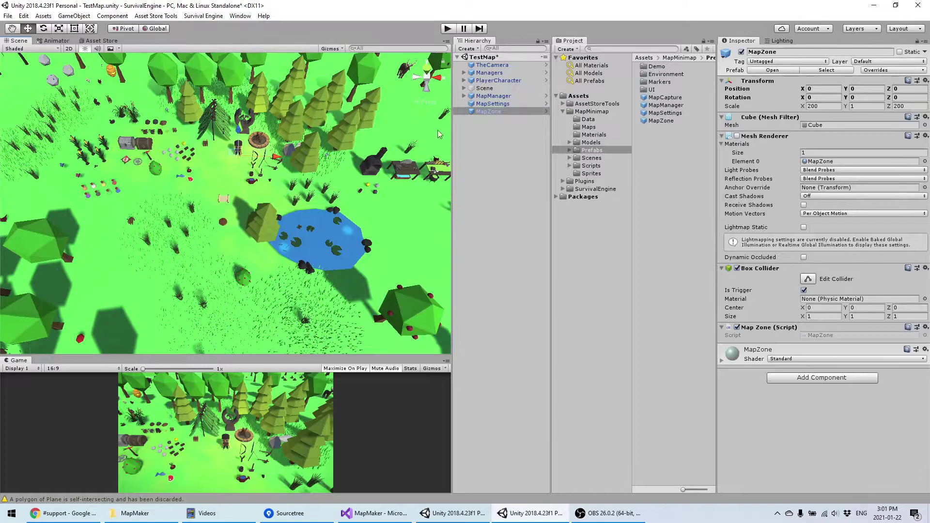
scroll(279, 191, down, 10)
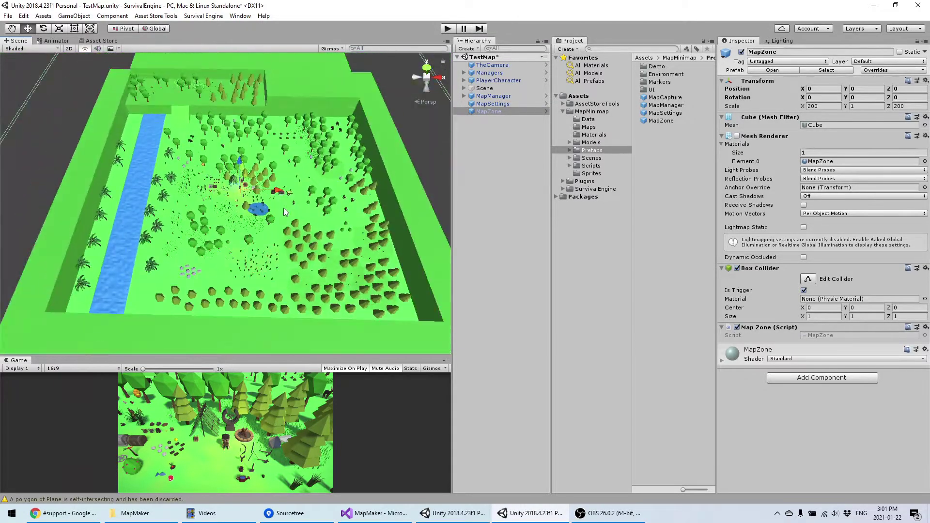
middle_drag(291, 249, 310, 291)
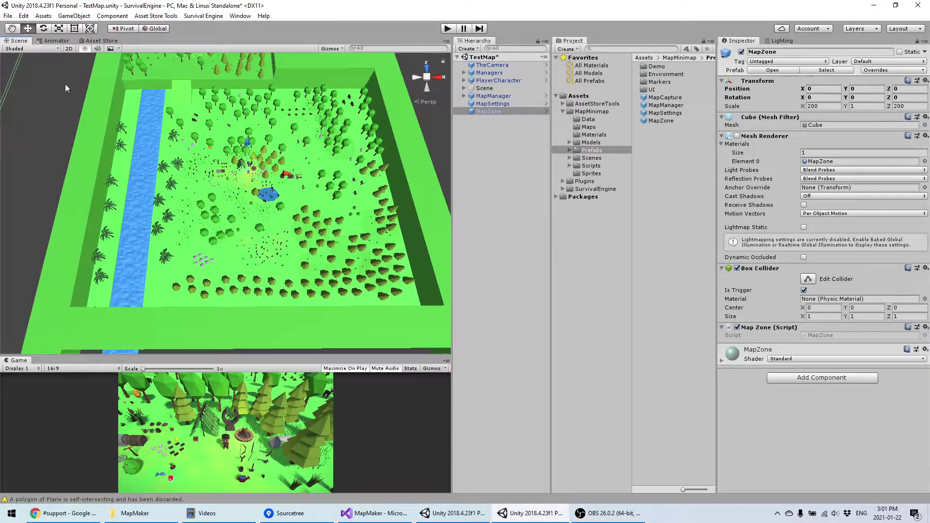
middle_drag(226, 226, 236, 258)
right_drag(272, 265, 274, 281)
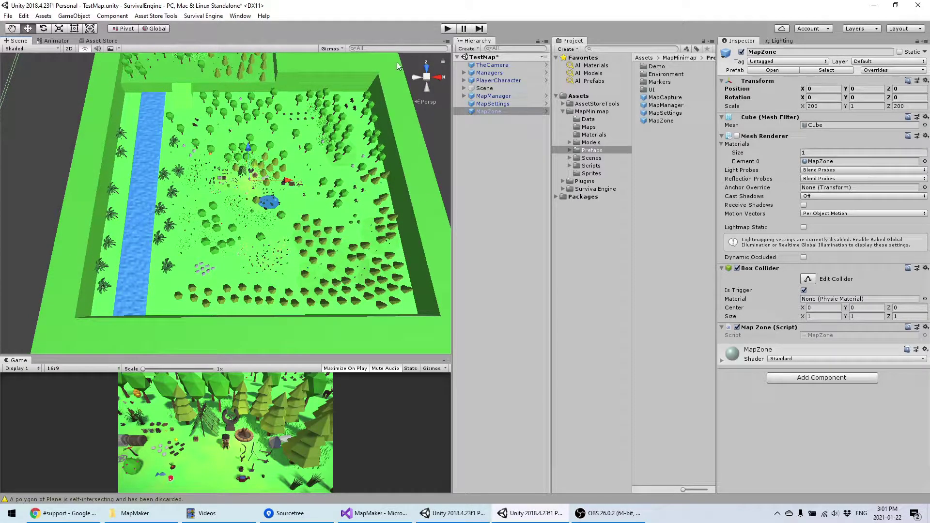
scroll(296, 247, up, 6)
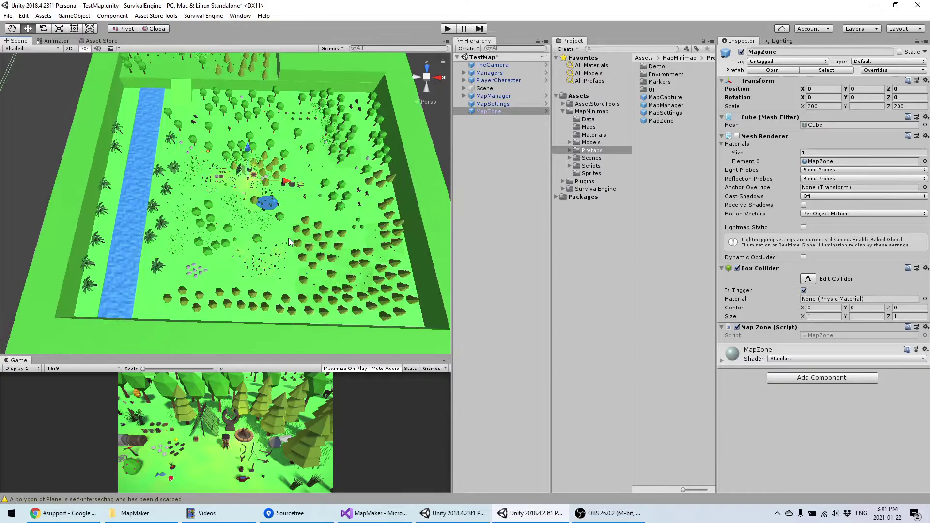
click(736, 136)
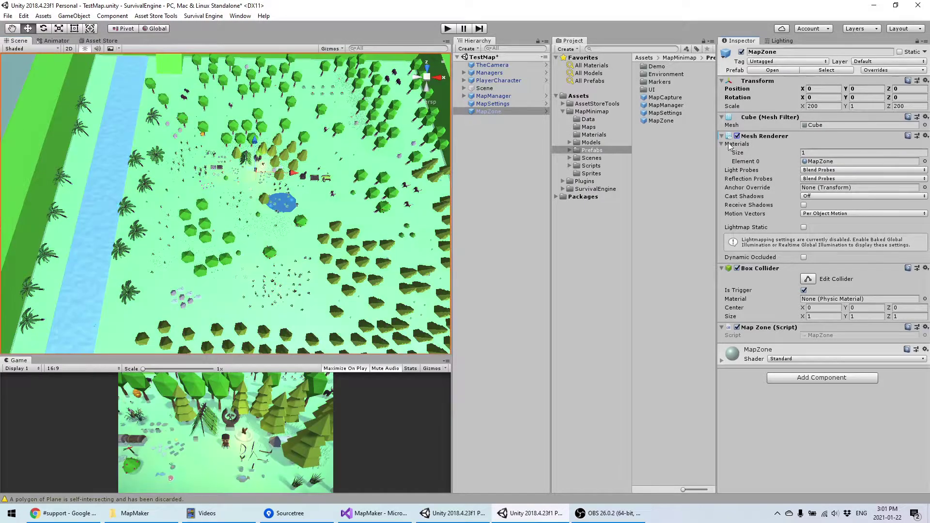
Resize MapZone to fit the walled level, with a scale of about 115 by 111, and disable its Mesh Renderer.
scroll(436, 213, down, 8)
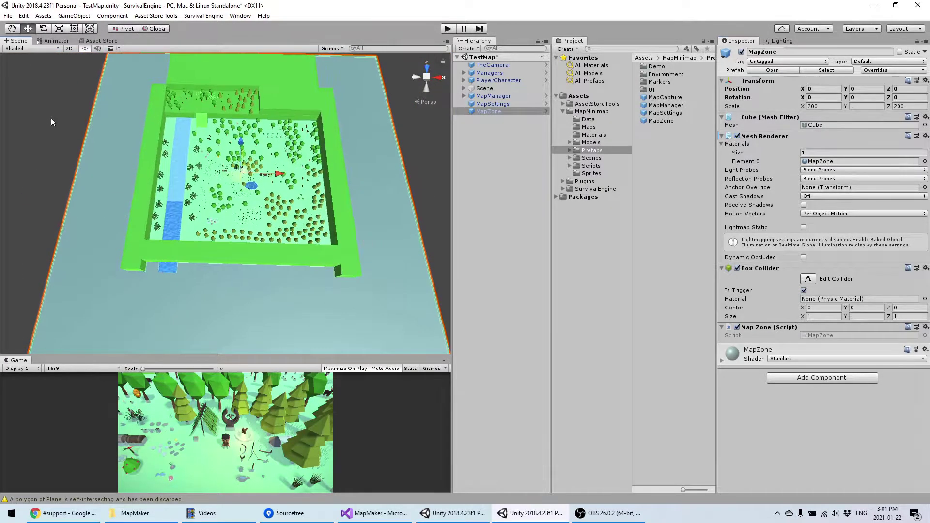
click(75, 29)
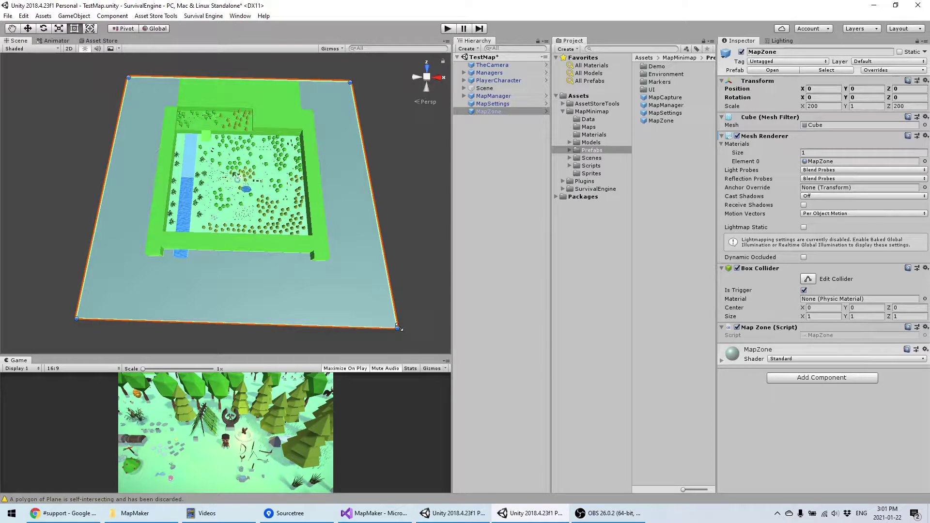
drag(398, 327, 318, 243)
alt+drag(213, 264, 201, 322)
middle_drag(201, 325, 209, 260)
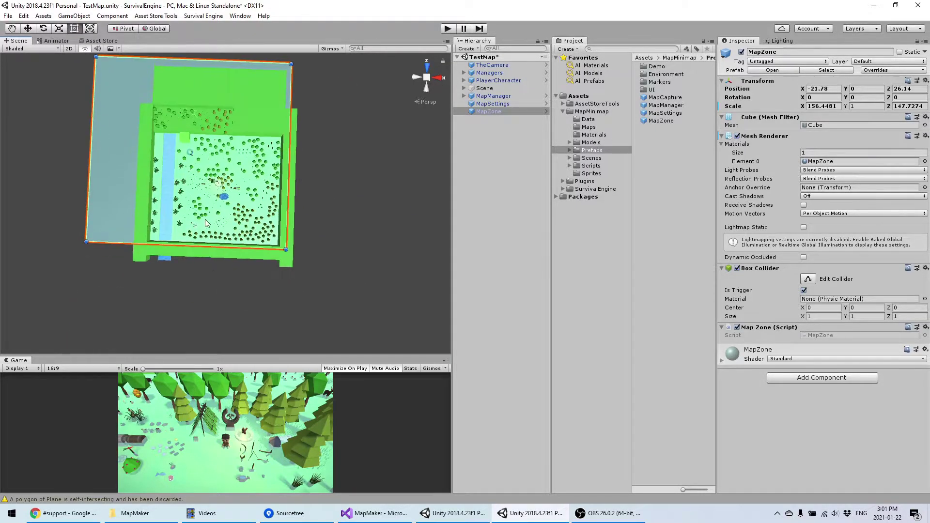
alt+drag(207, 223, 314, 278)
drag(114, 95, 166, 138)
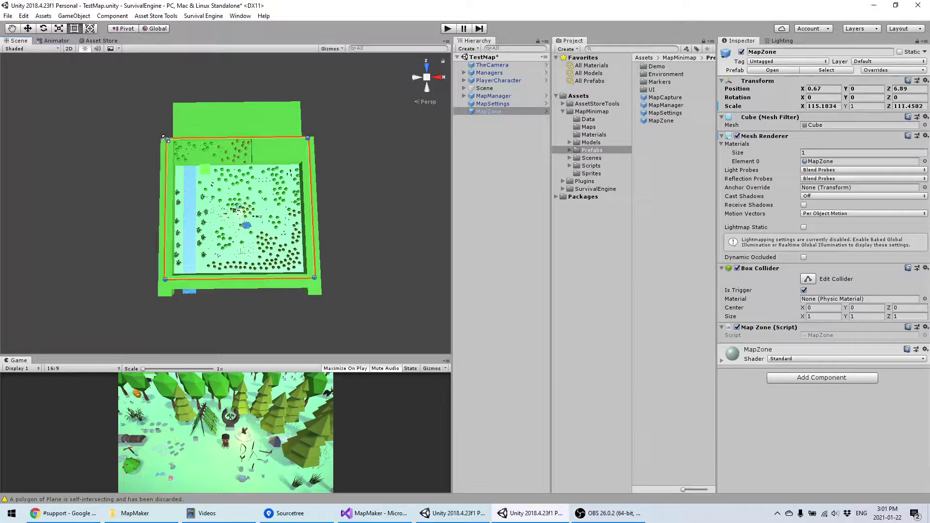
scroll(197, 175, up, 5)
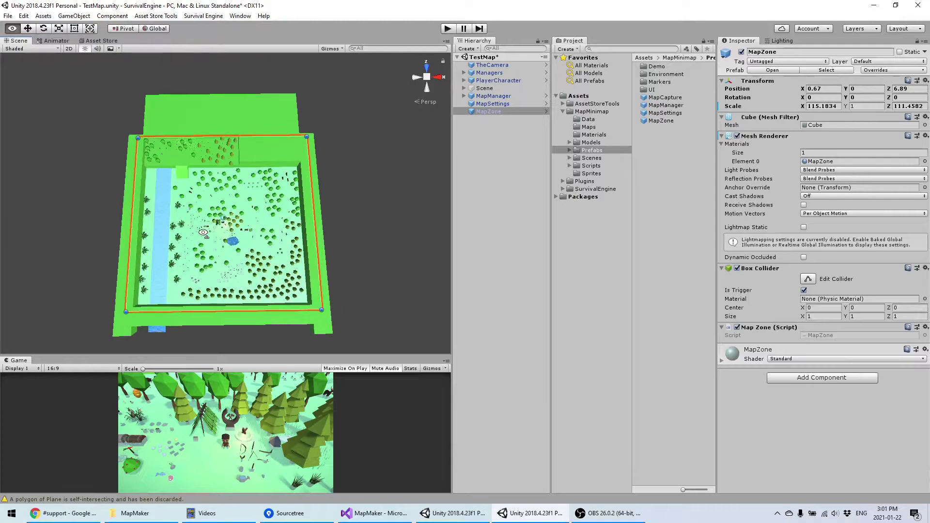
click(738, 137)
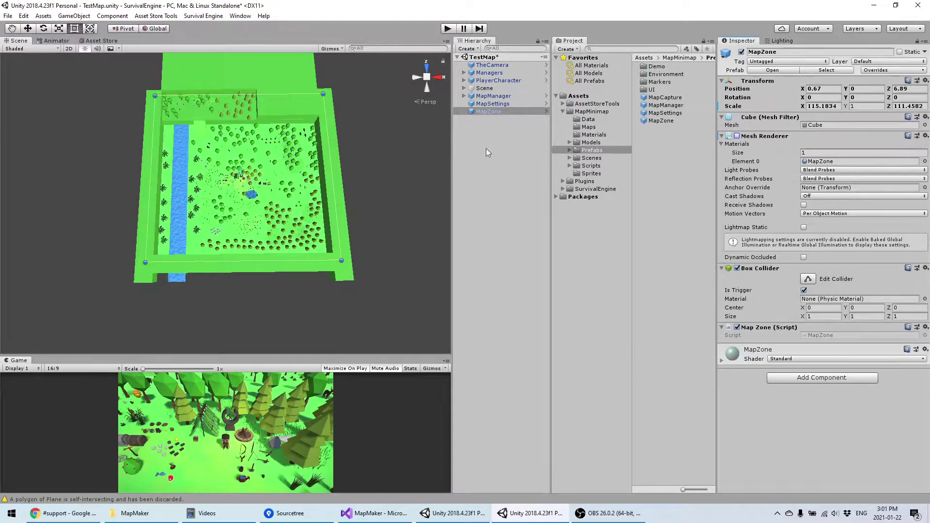
click(380, 212)
Assign the scene's MapZone as the Zone of the MapSettings object.
scroll(264, 182, up, 6)
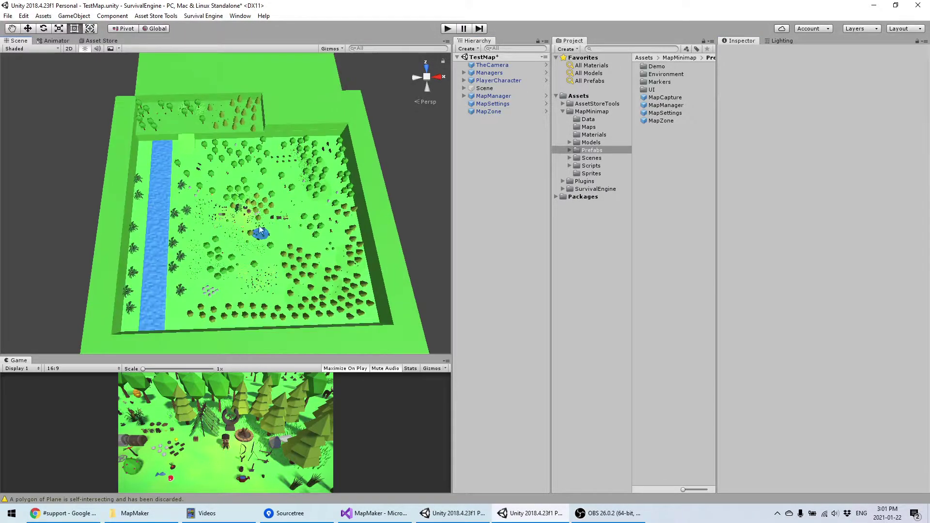
scroll(263, 181, up, 8)
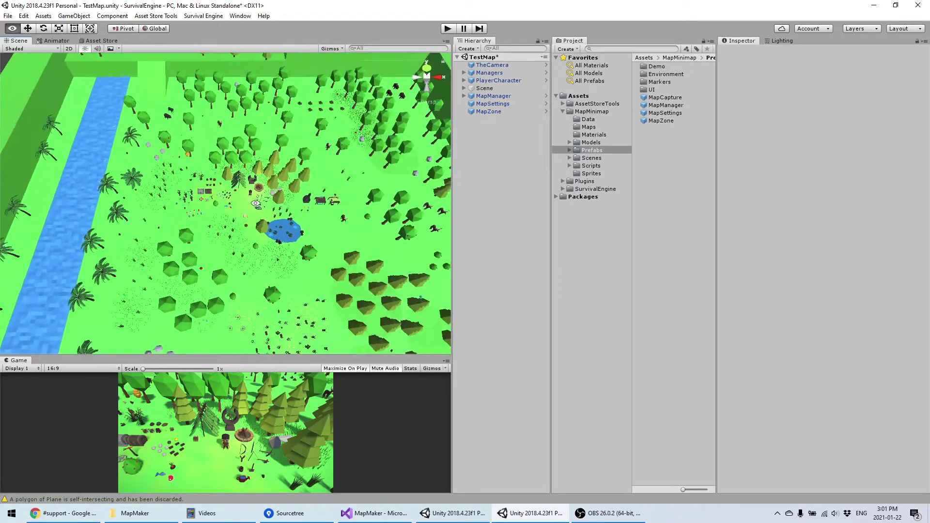
click(486, 103)
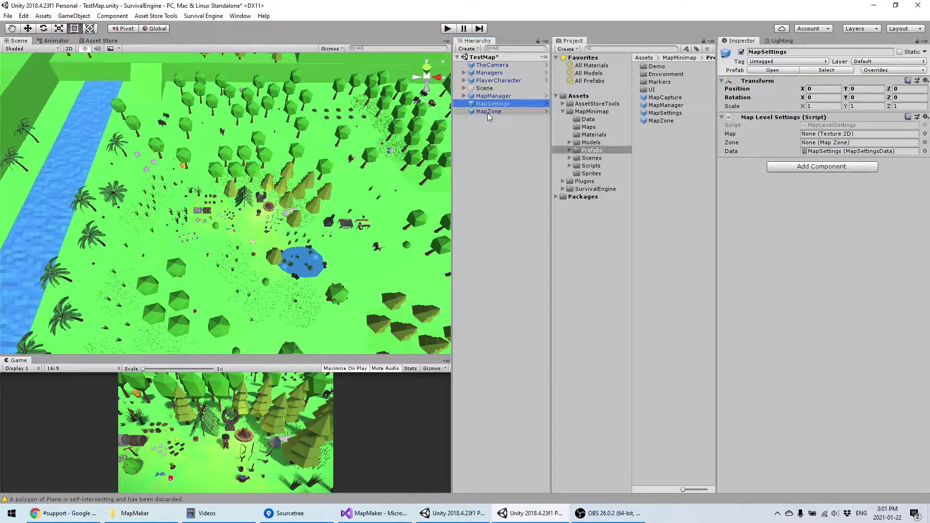
drag(489, 114, 831, 142)
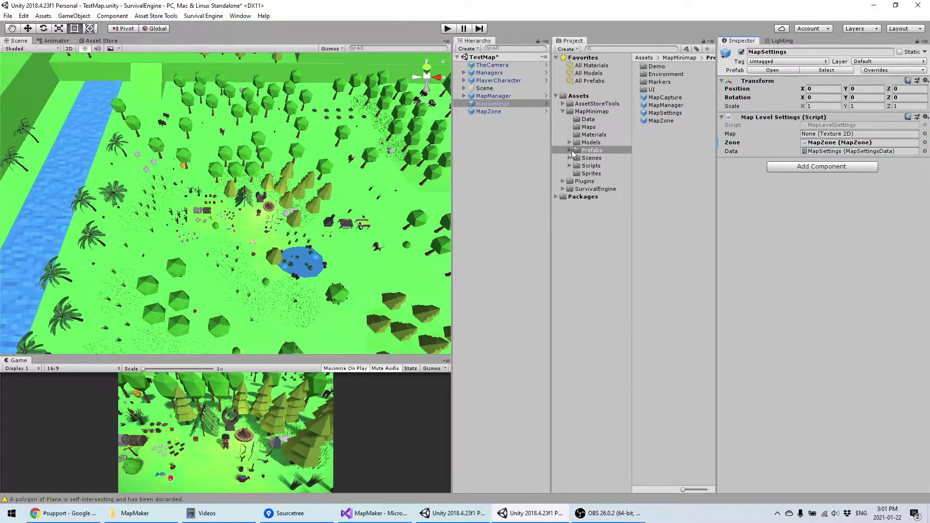
click(501, 118)
click(502, 105)
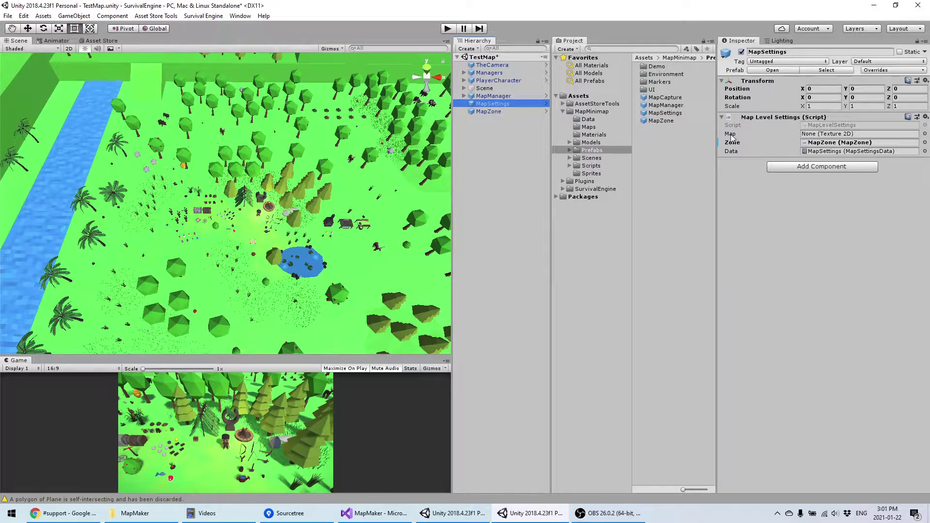
middle_drag(268, 190, 263, 136)
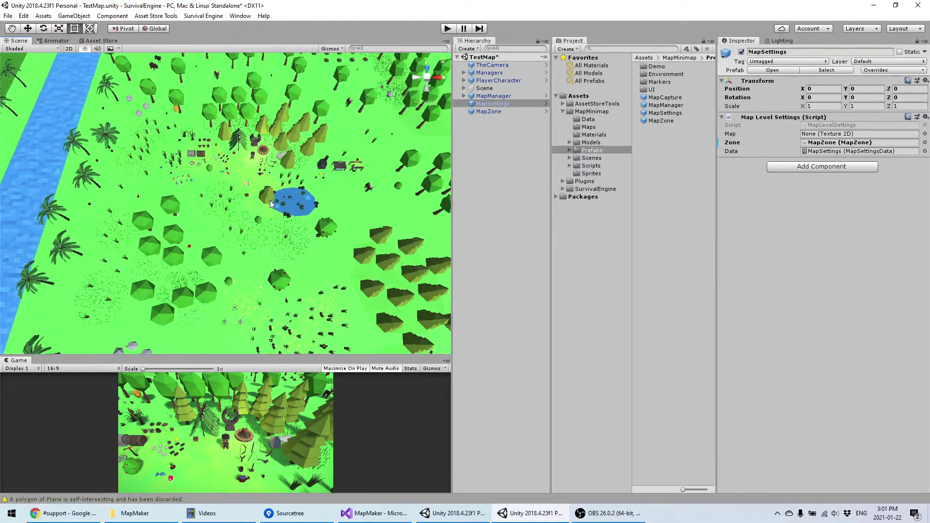
right_drag(283, 217, 281, 183)
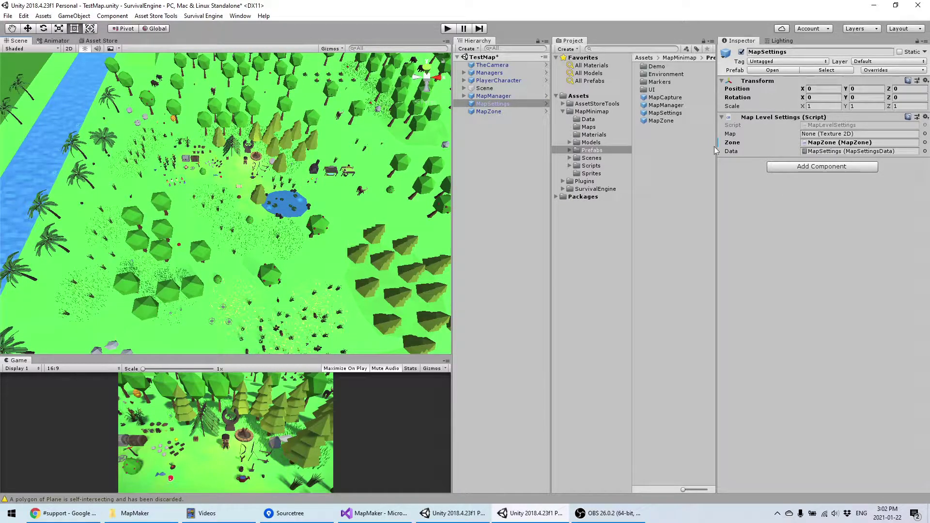
right_drag(368, 186, 294, 185)
middle_drag(307, 186, 241, 205)
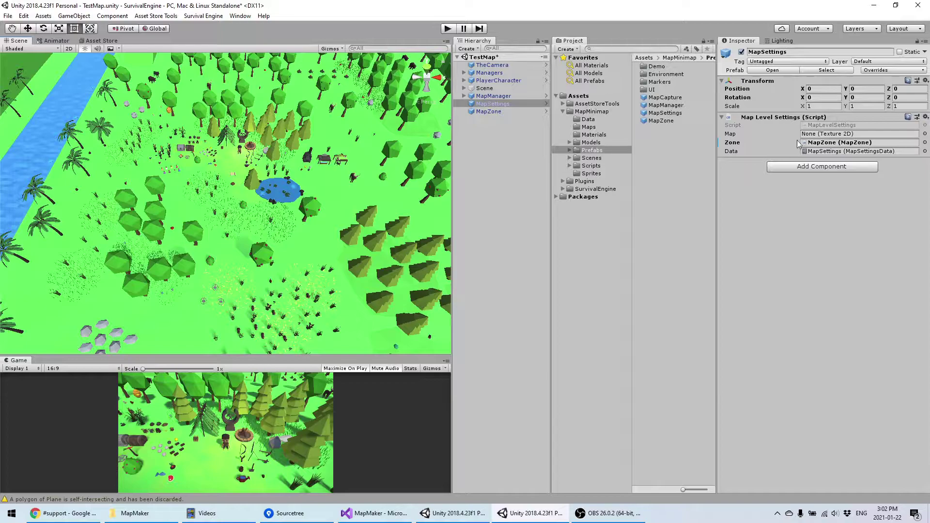
Add the MapCapture prefab to the scene and assign MapZone as its Zone.
click(489, 161)
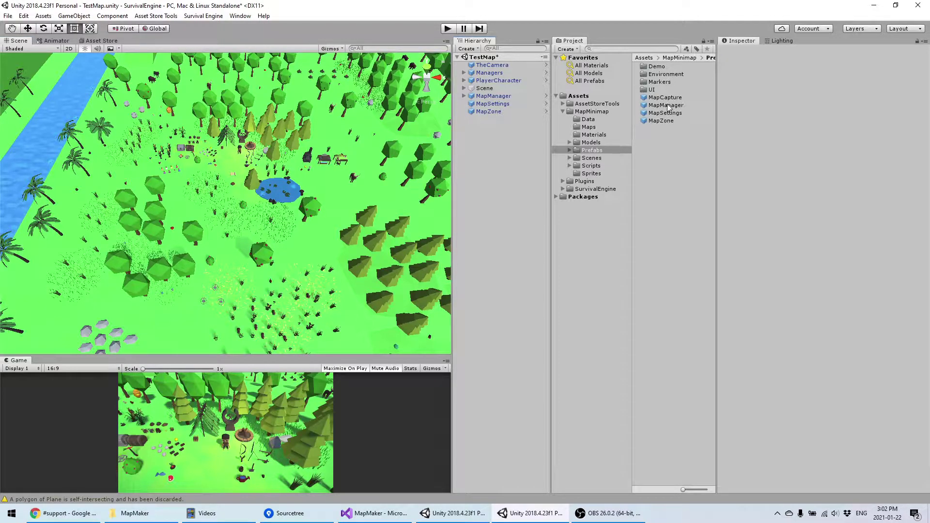
click(670, 99)
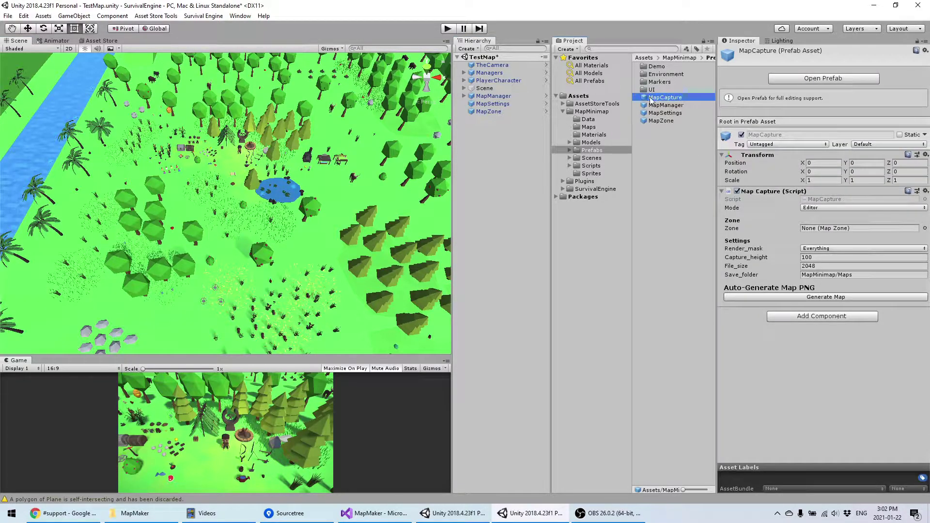
drag(648, 100, 479, 127)
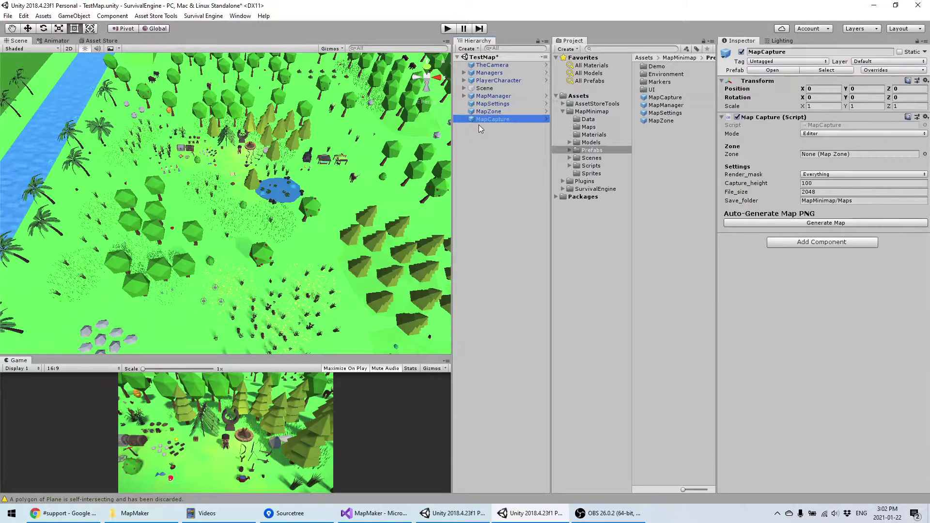
click(490, 147)
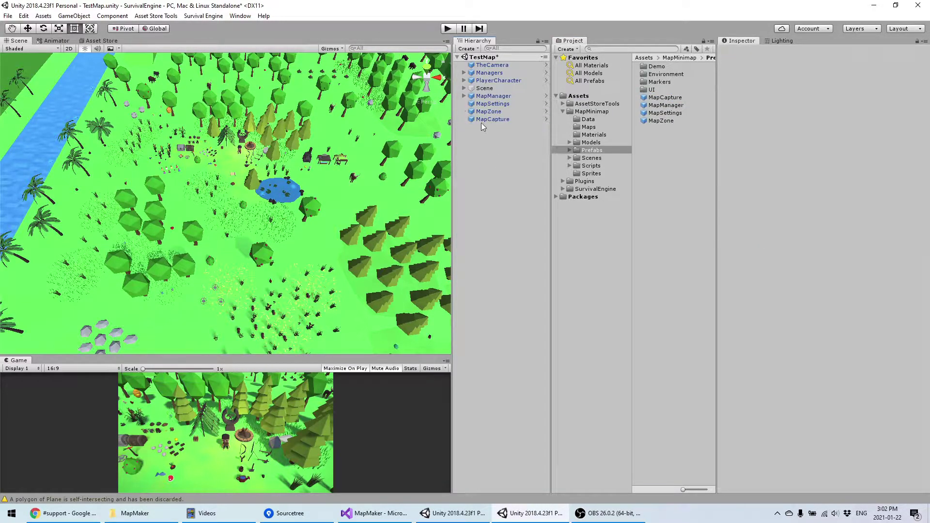
click(498, 120)
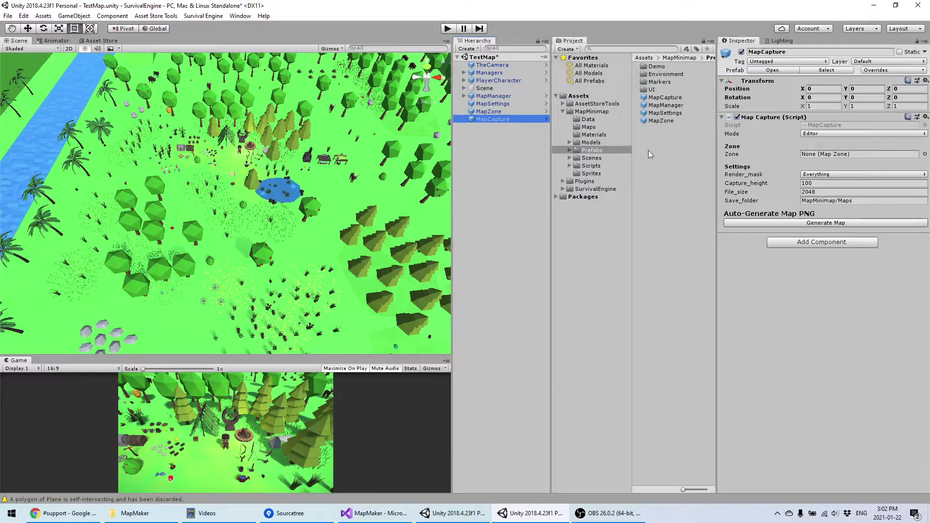
drag(488, 111, 838, 157)
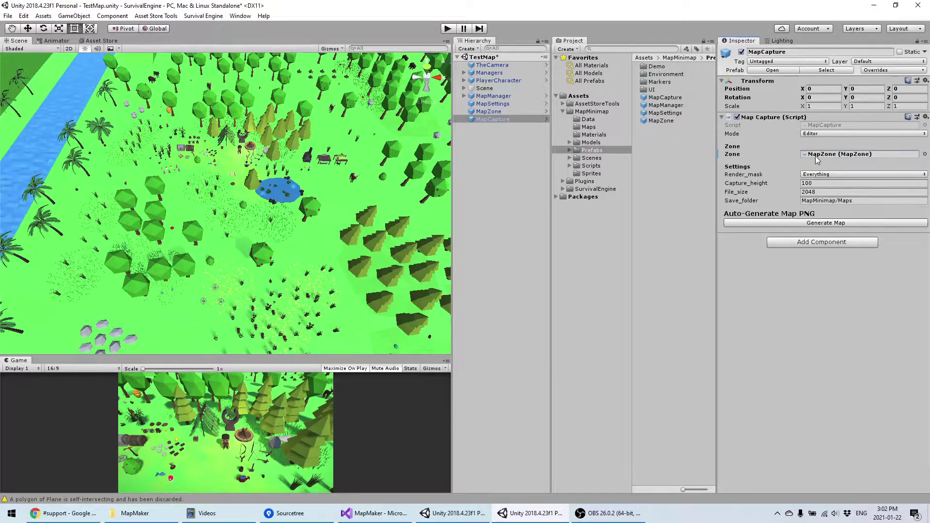
Generate the map PNG from MapCapture and inspect the resulting TestMap texture in the Maps folder.
click(826, 224)
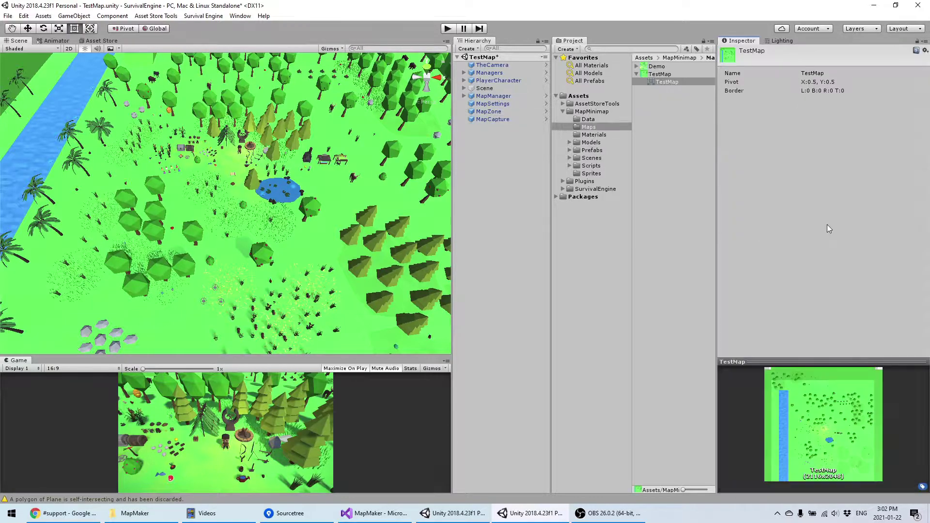
click(657, 75)
click(644, 82)
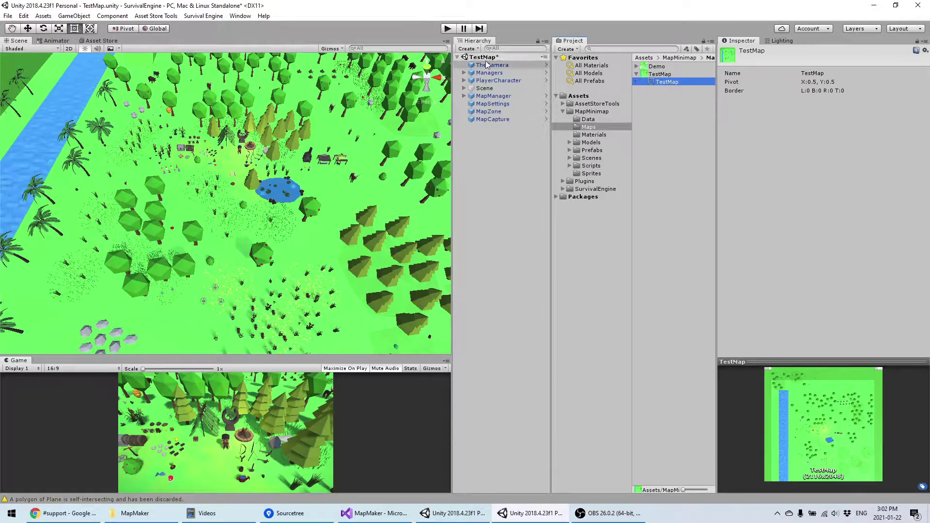
click(661, 75)
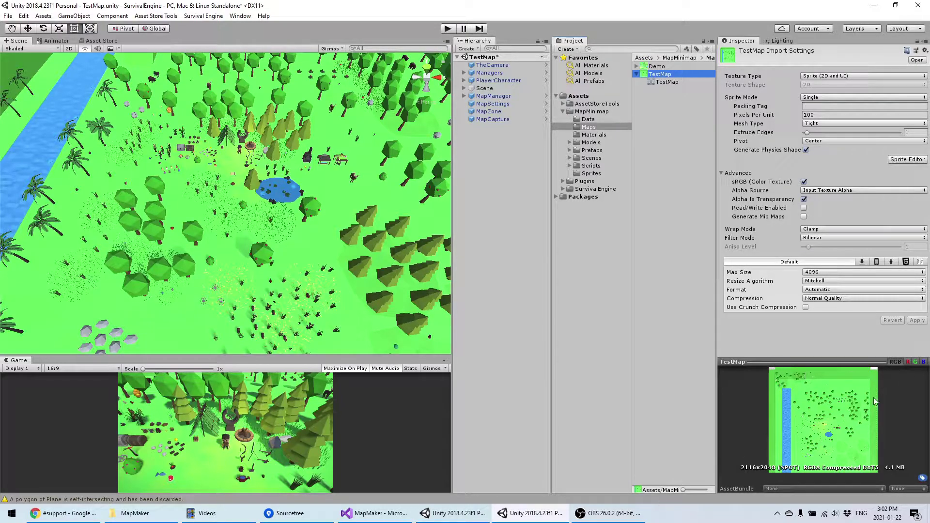
Shrink MapZone to a scale of about 84 by 83, regenerate the map and preview the TestMap texture.
double_click(488, 111)
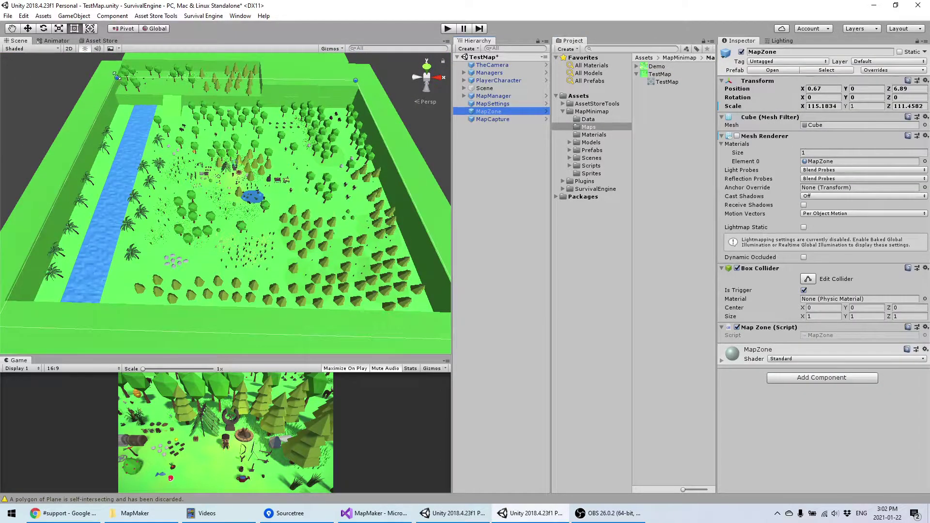
drag(116, 76, 171, 113)
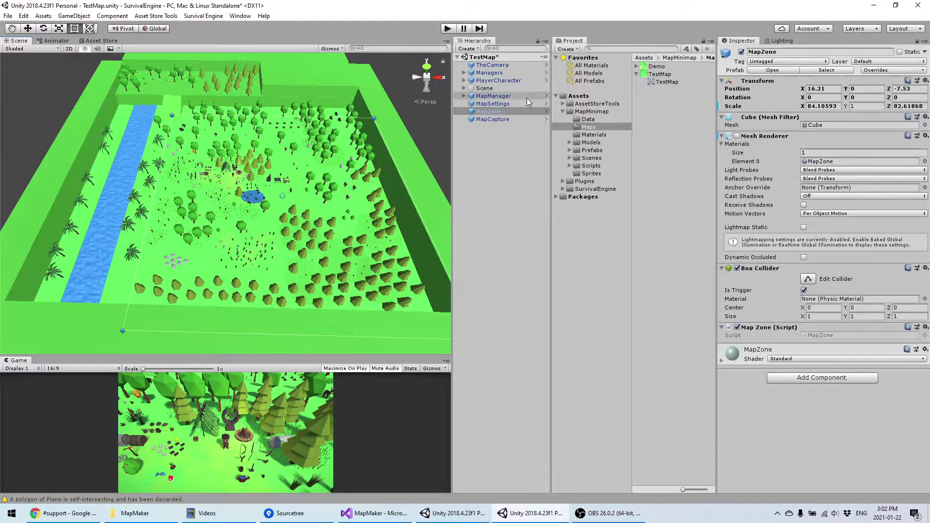
click(490, 119)
click(837, 225)
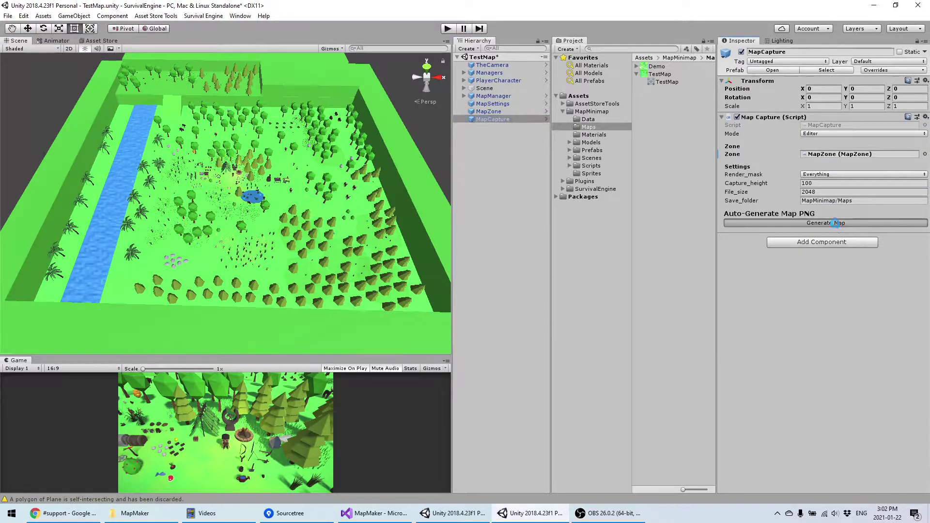
click(665, 74)
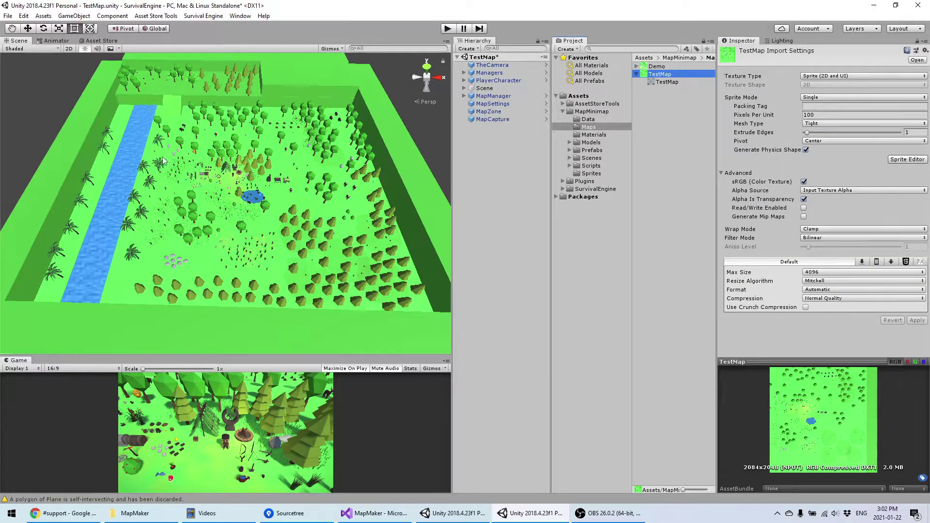
Undo the MapZone resize and regenerate the map PNG from MapCapture.
click(513, 113)
right_drag(182, 98, 182, 109)
key(ctrl+z)
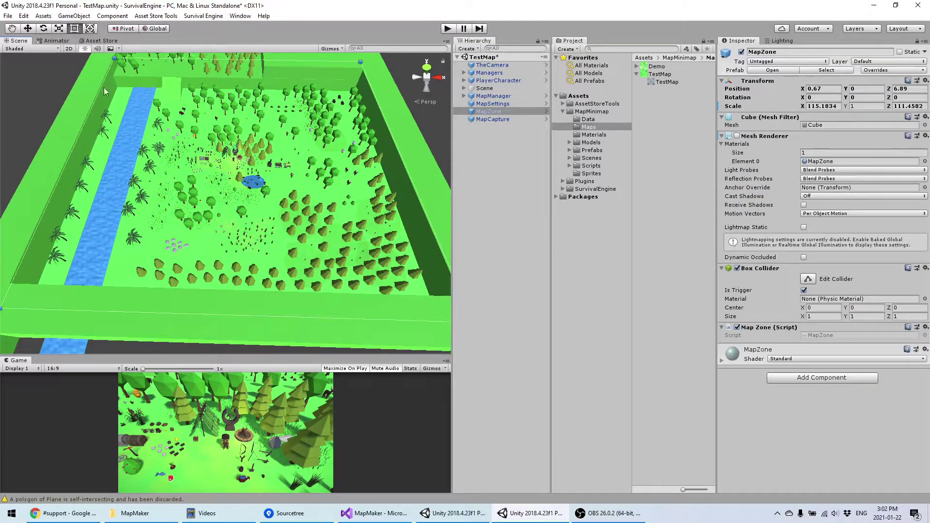
click(504, 119)
click(821, 223)
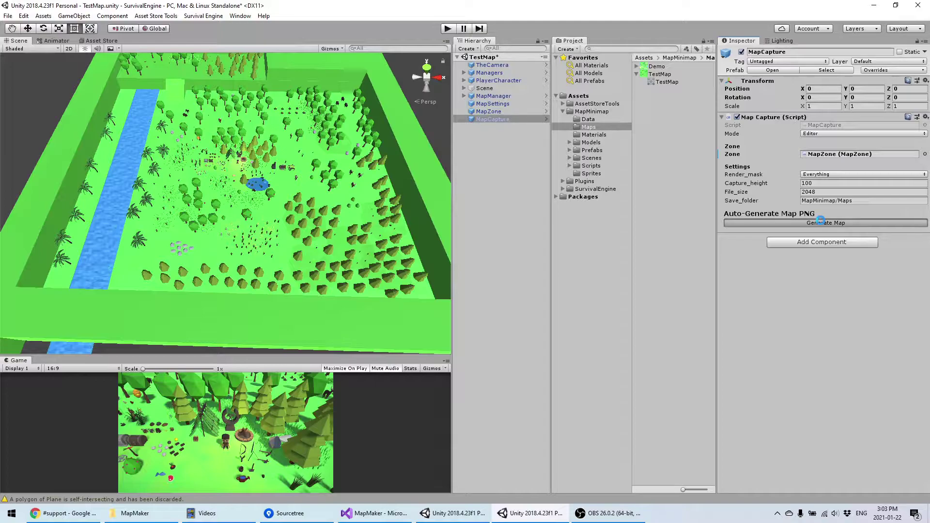
Assign the generated TestMap texture as the Map of the MapSettings object.
click(484, 110)
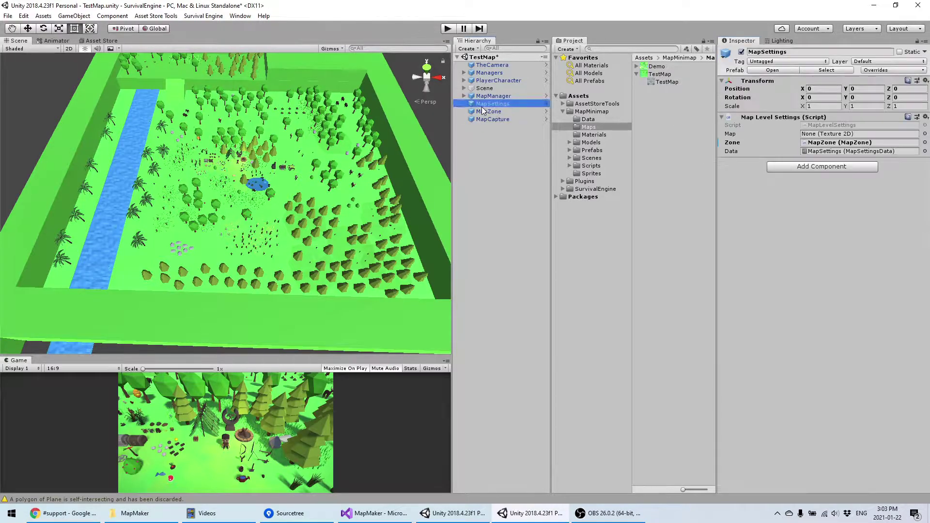
click(485, 103)
drag(660, 74, 843, 140)
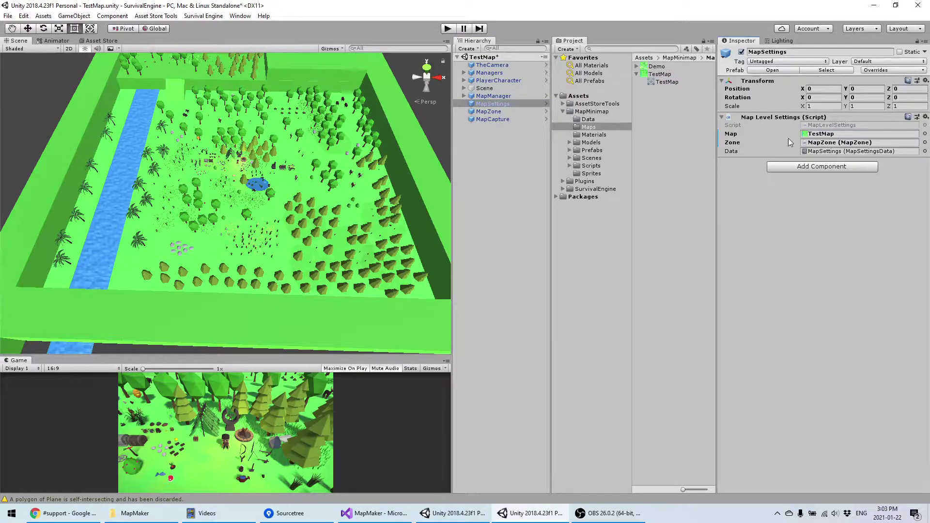
click(370, 176)
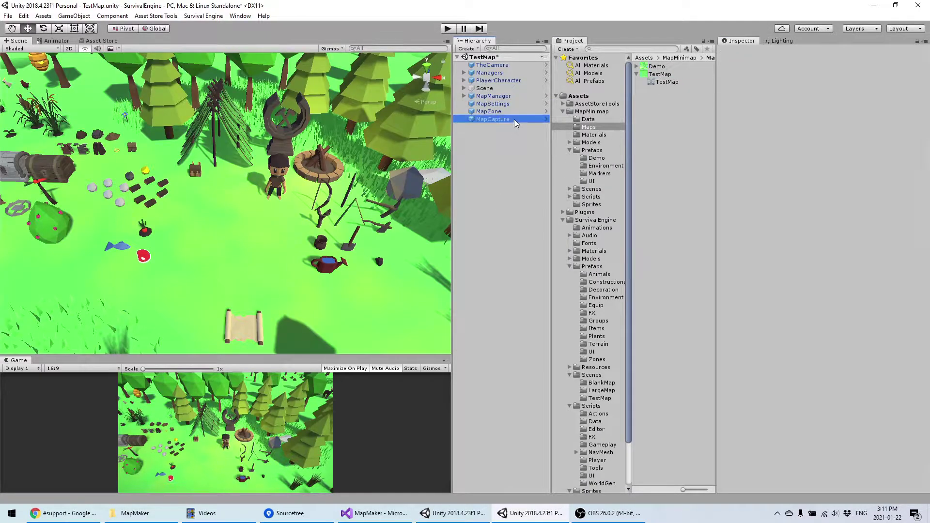
Revert MapCapture's Render_mask to its prefab value and generate the map PNG again.
click(514, 119)
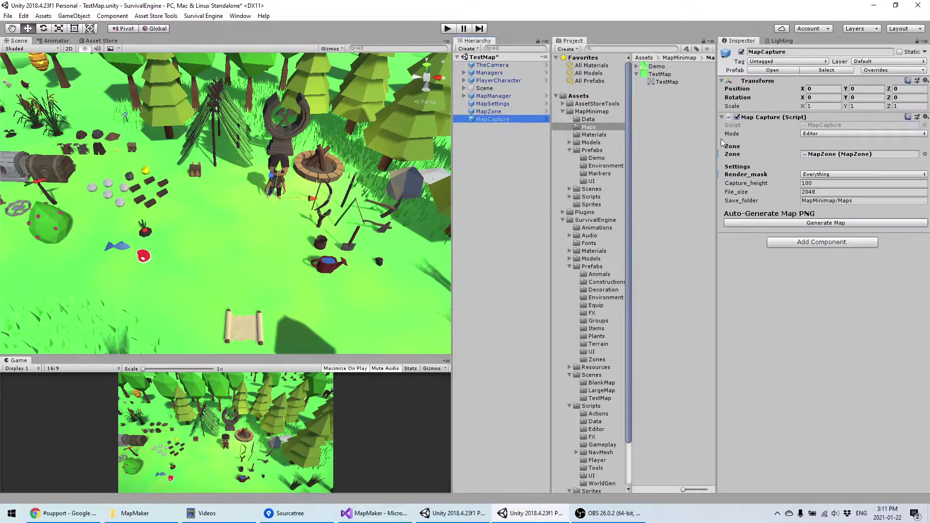
right_click(744, 174)
click(770, 192)
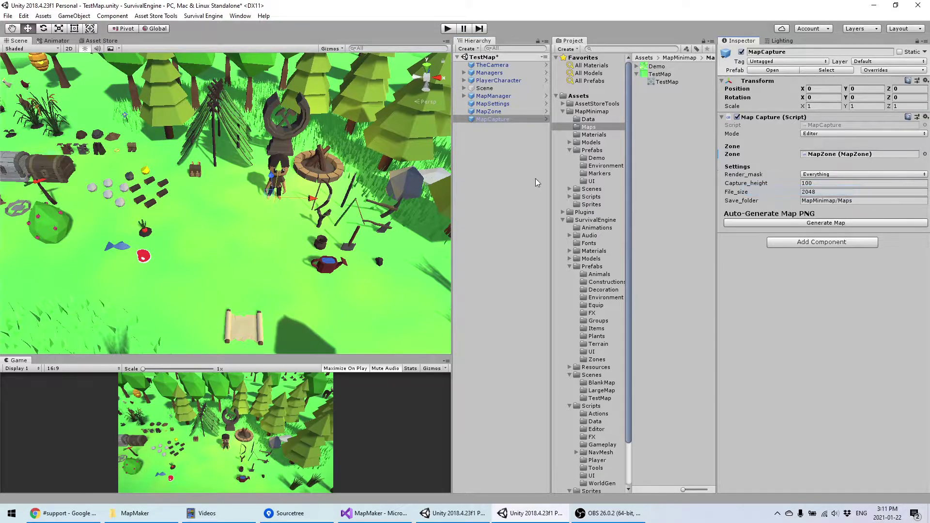
click(490, 160)
click(493, 119)
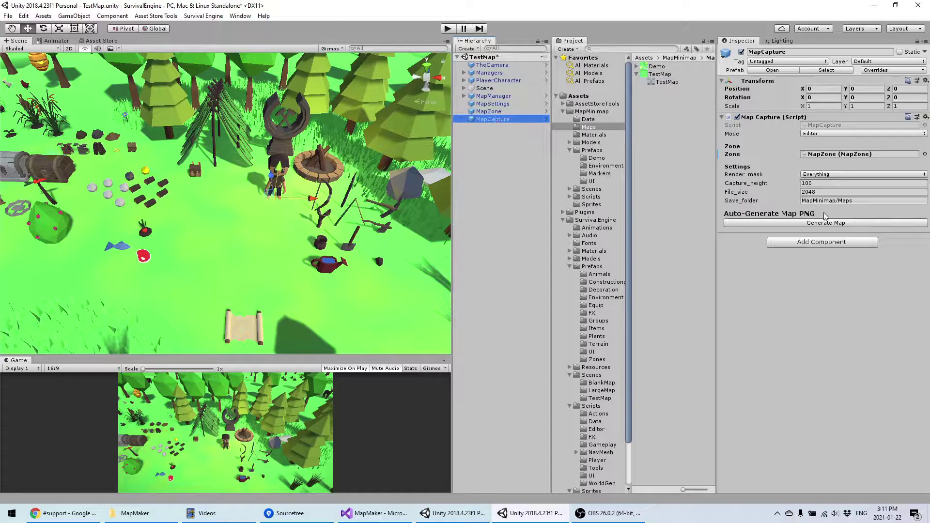
click(830, 225)
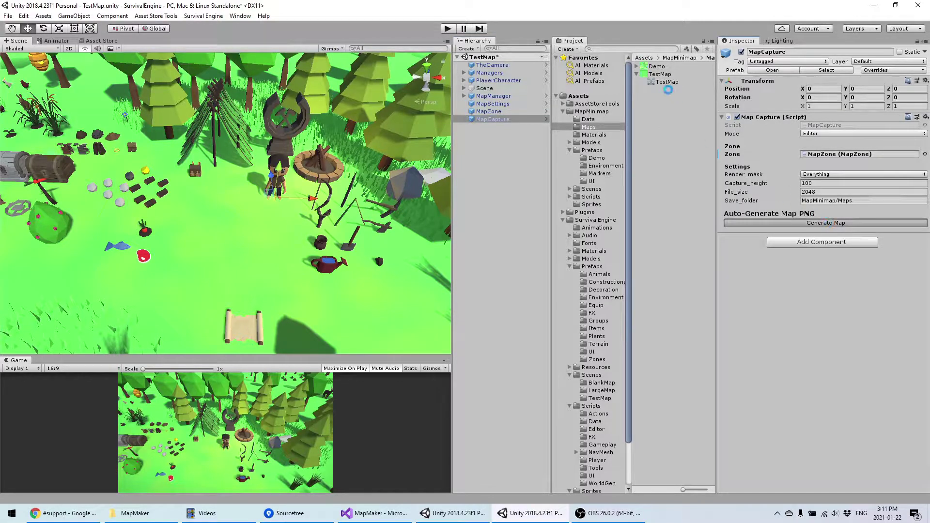
Enlarge the preview of the TestMap texture and compare the captured map with the level in the scene.
click(663, 74)
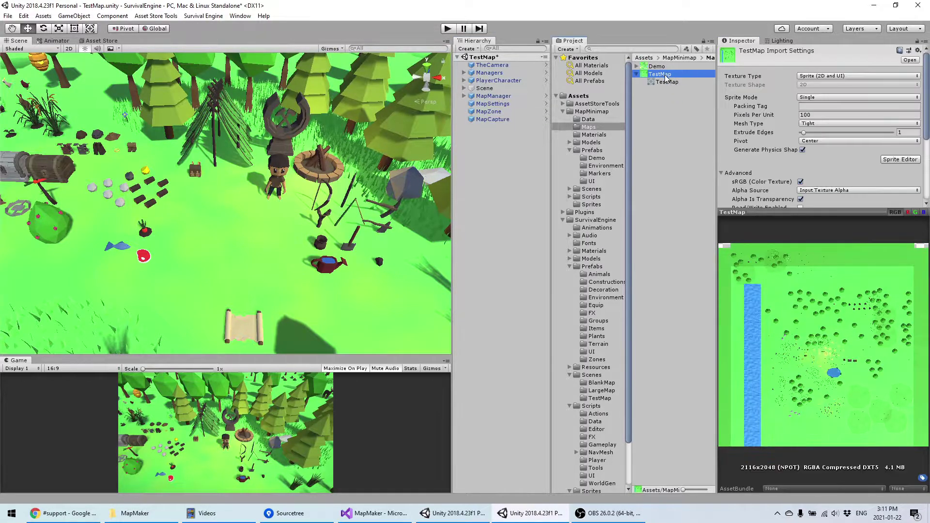
drag(775, 214, 773, 116)
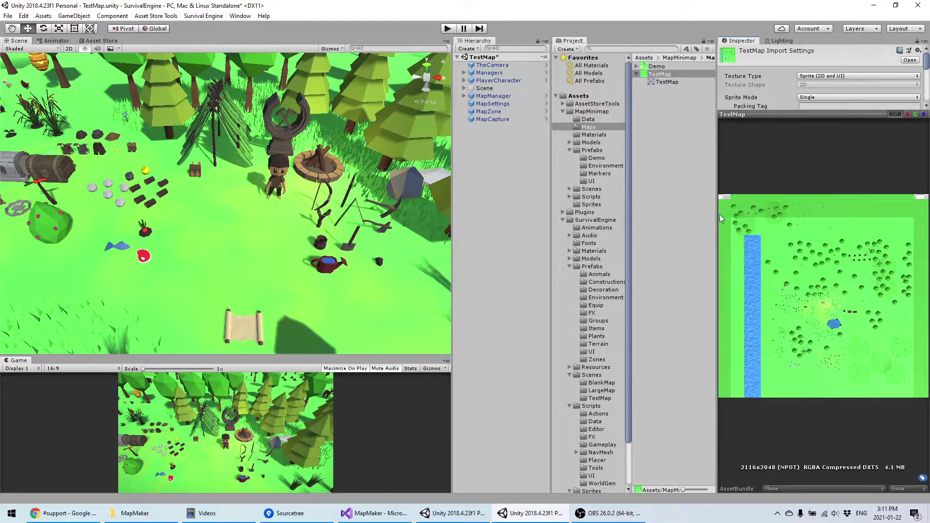
drag(717, 216, 664, 213)
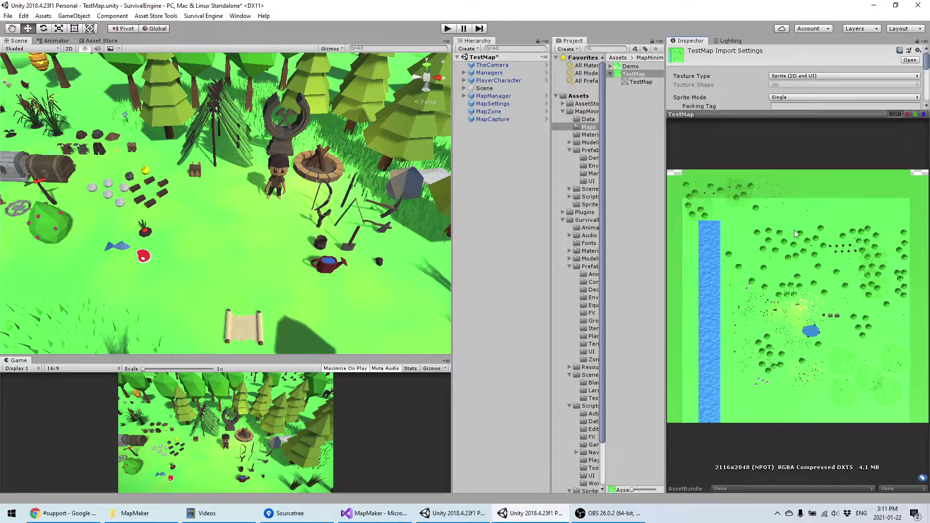
drag(664, 250, 605, 249)
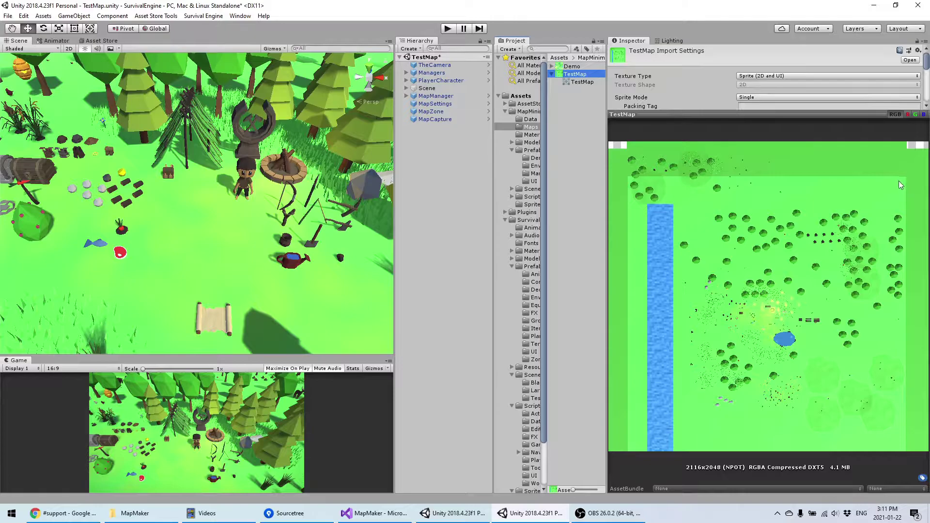
scroll(244, 175, down, 5)
right_drag(266, 207, 275, 225)
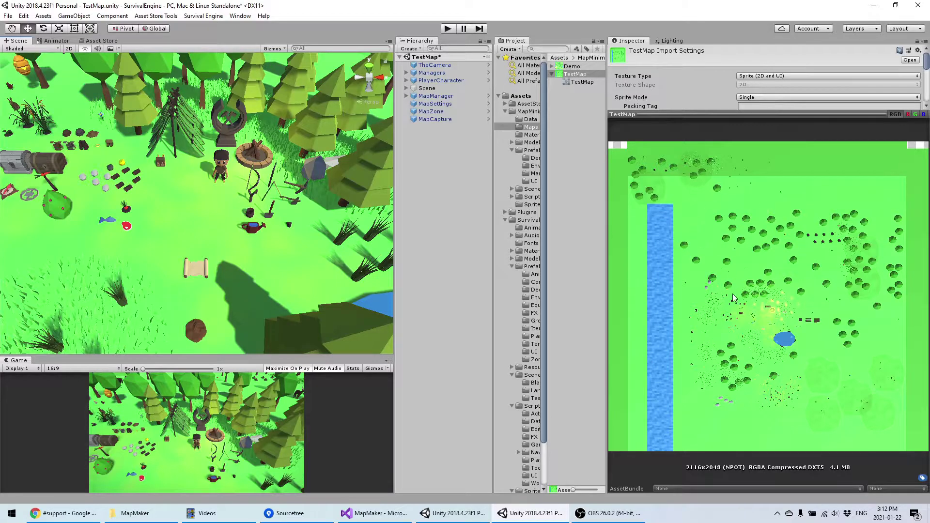
Review the MapZone object and the Map texture assigned in MapSettings, including the texture choices for Map.
click(443, 211)
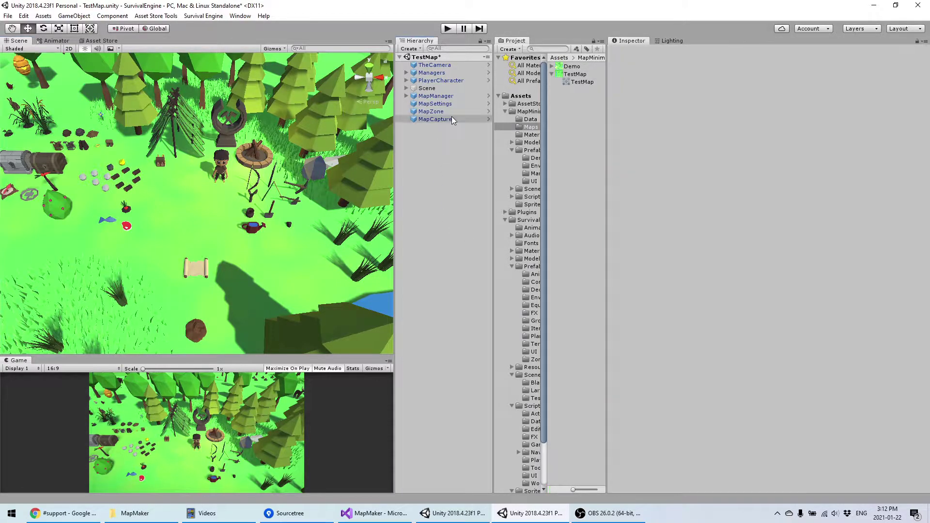
drag(451, 119, 419, 115)
click(420, 112)
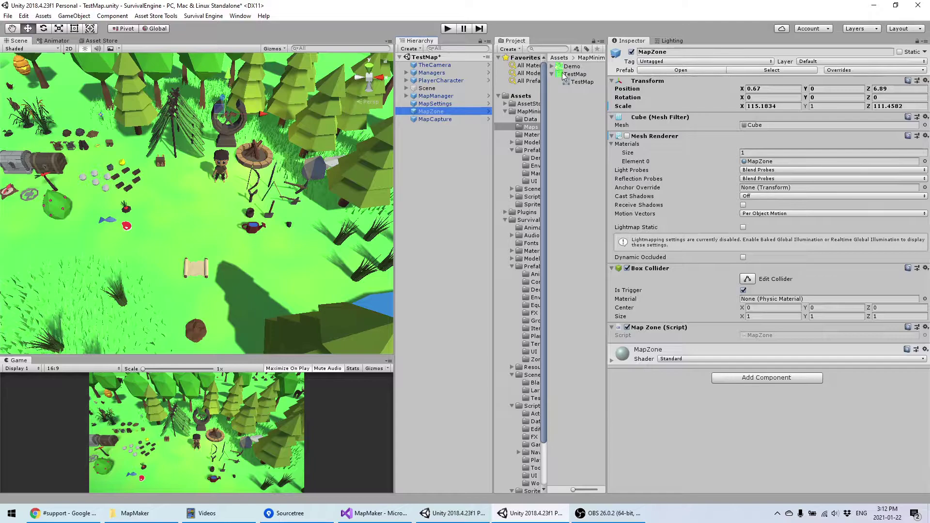
click(428, 105)
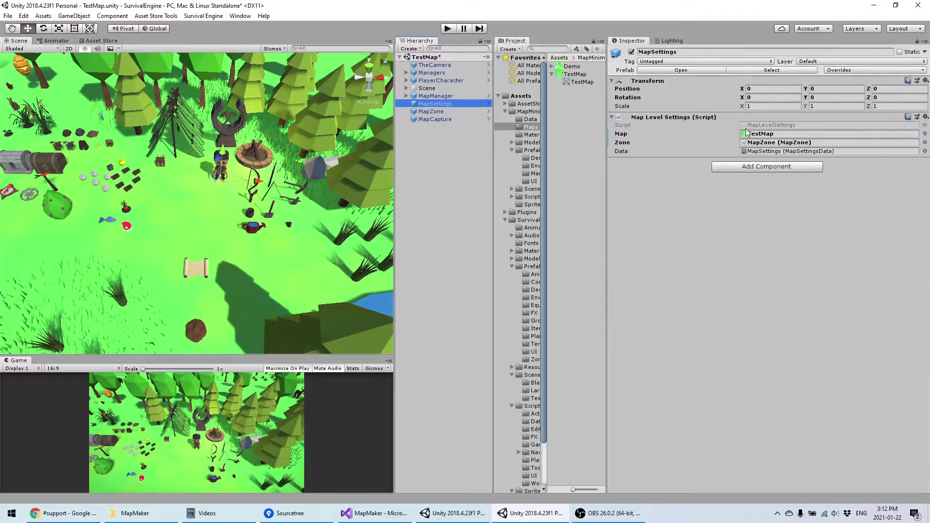
click(925, 134)
click(807, 286)
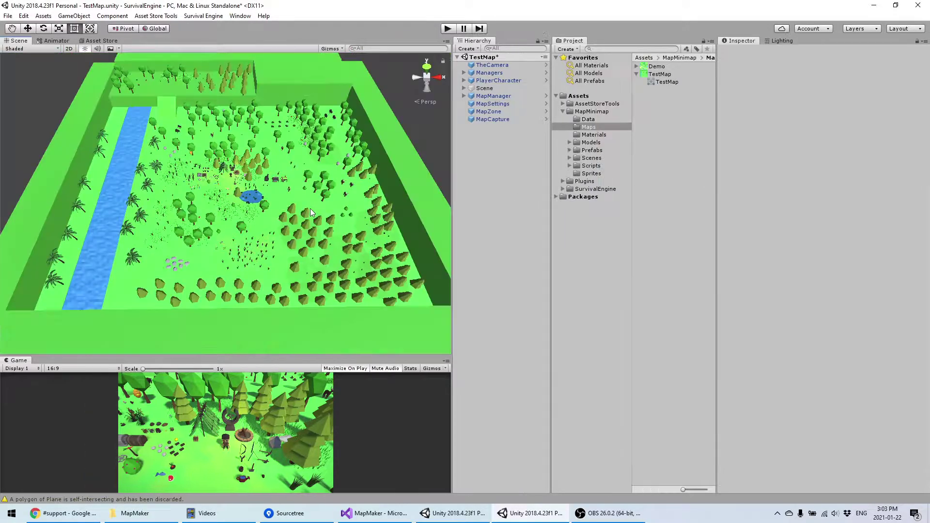
Run the TestMap scene in play mode, open the in-game map to check it and close it.
click(446, 29)
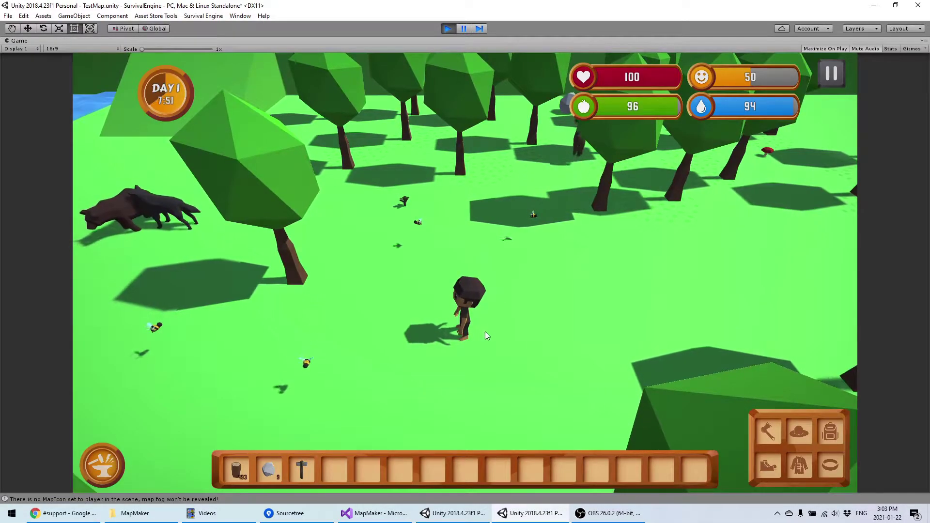
key(m)
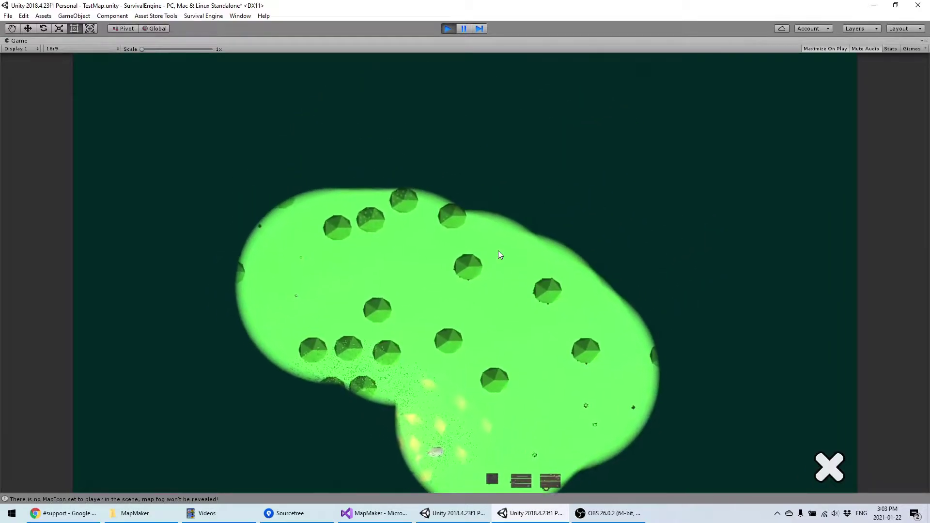
key(m)
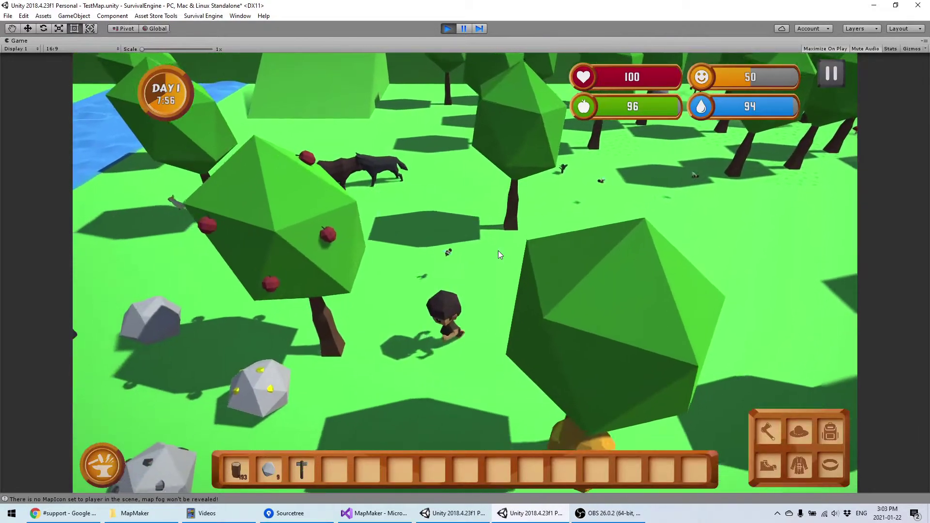
Walk the character to a new area and reopen the in-game map to check how its fog behaves.
key(a)
key(s)
key(a)
key(d)
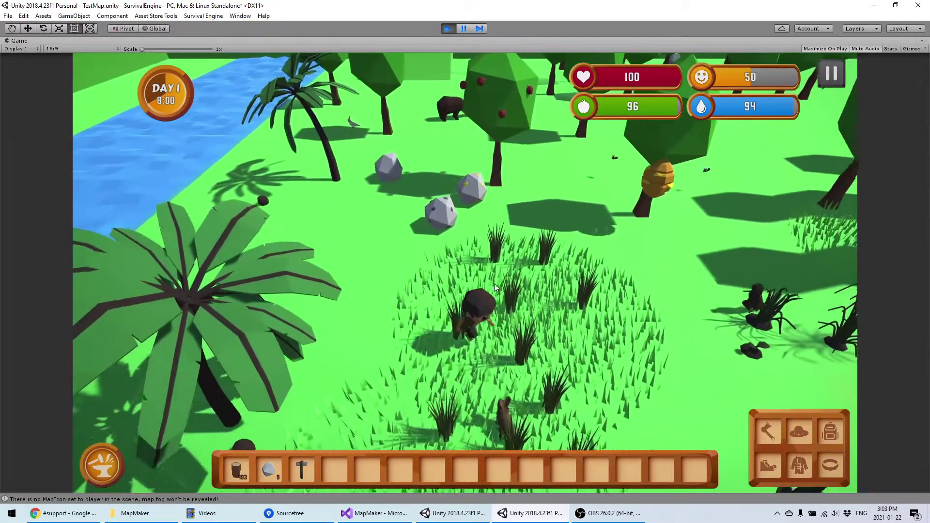
key(m)
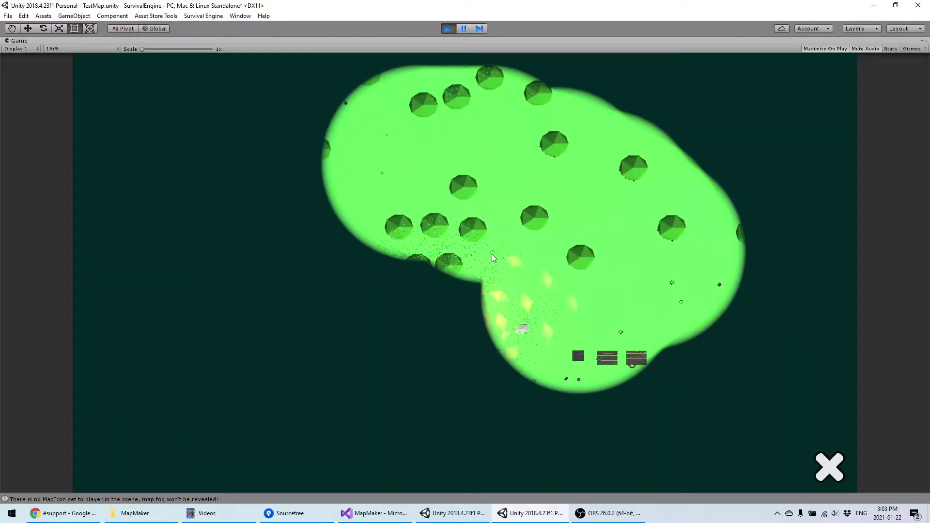
key(m)
Start a new game from the pause screen, check the in-game map and close it.
key(Escape)
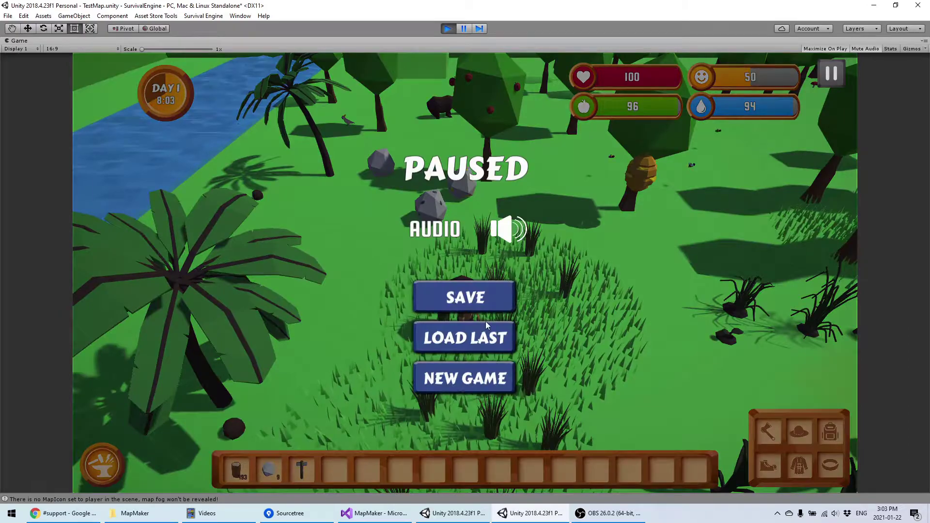
click(470, 378)
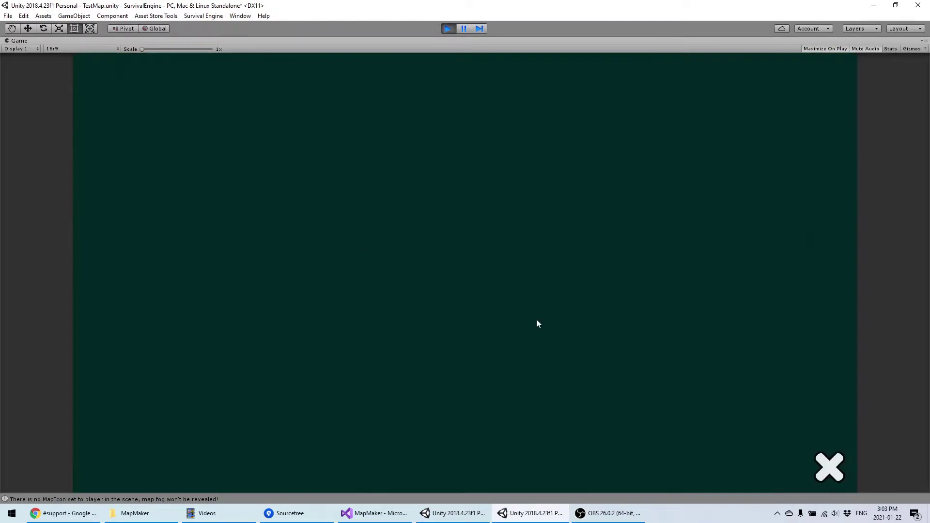
click(835, 474)
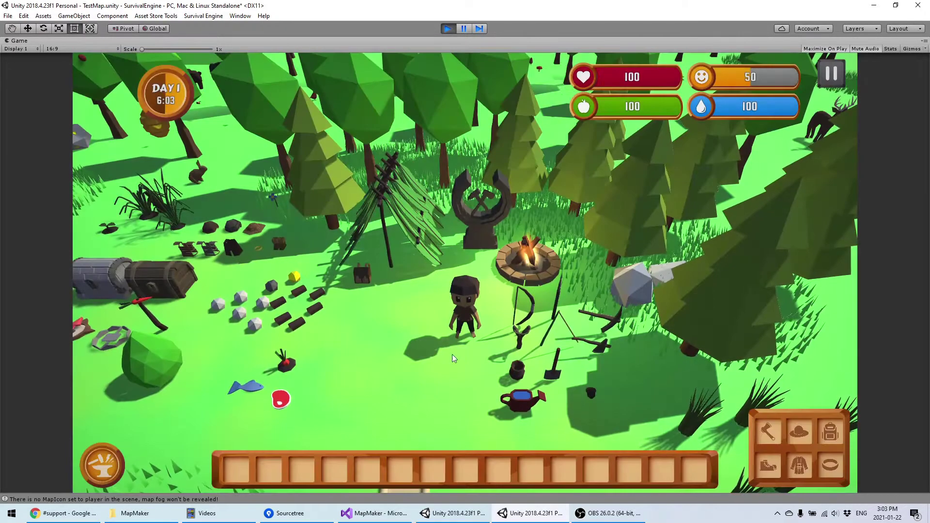
Walk the character a short way from the camp and stop play mode.
key(a)
key(s)
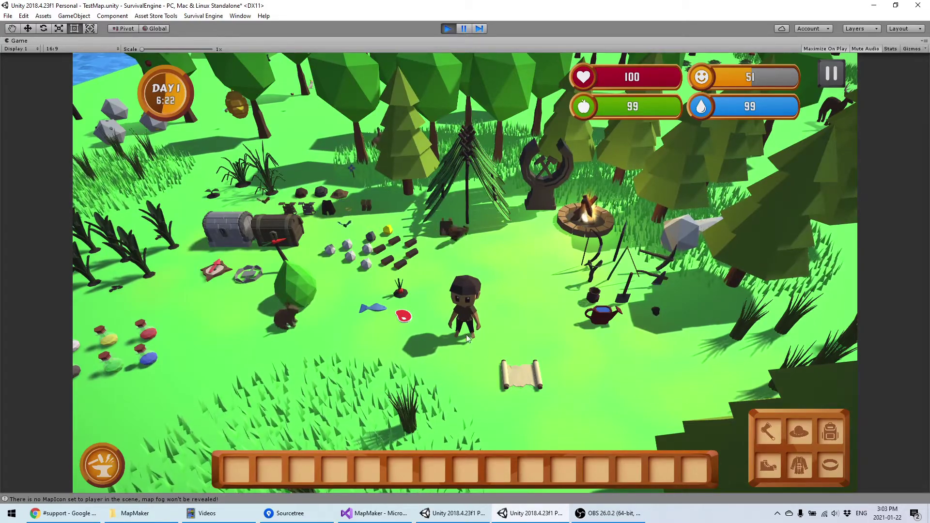
click(443, 28)
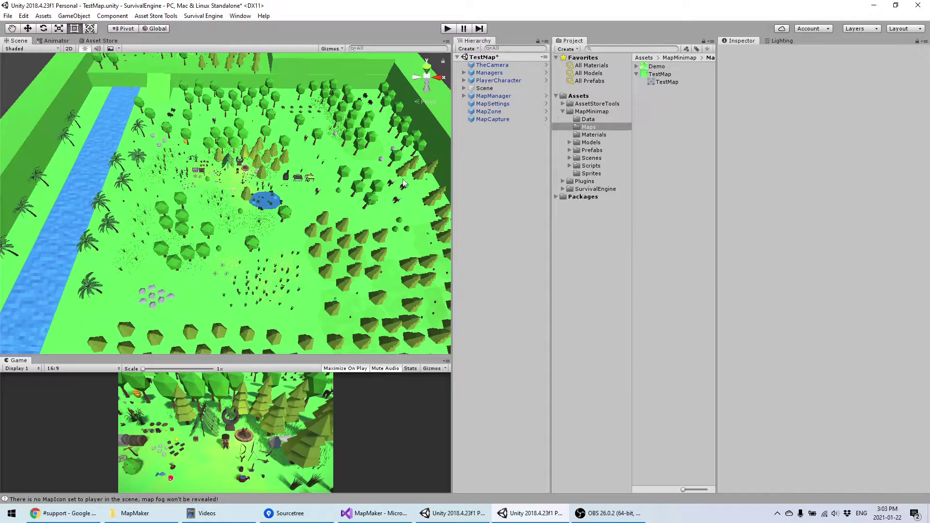
Open the PlayerCharacter prefab for editing and add a Map Icon component to its root object.
click(499, 80)
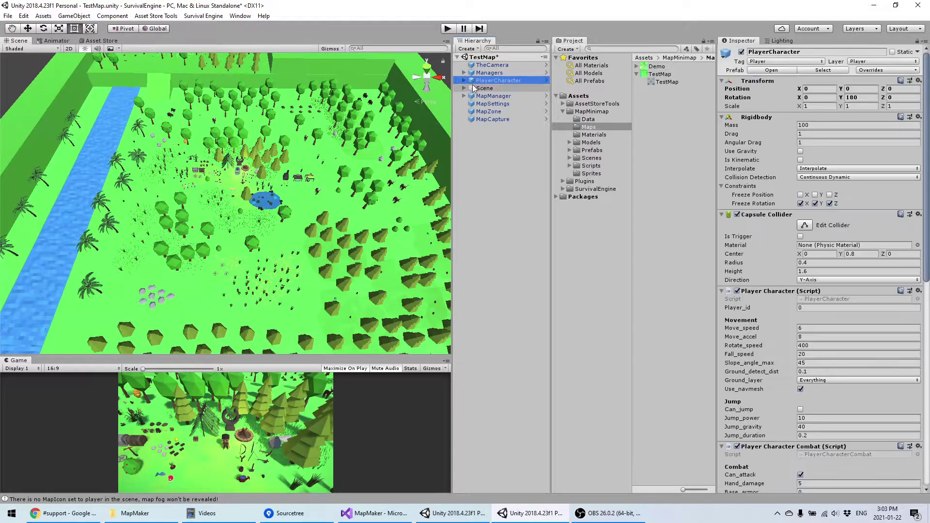
drag(927, 248, 927, 453)
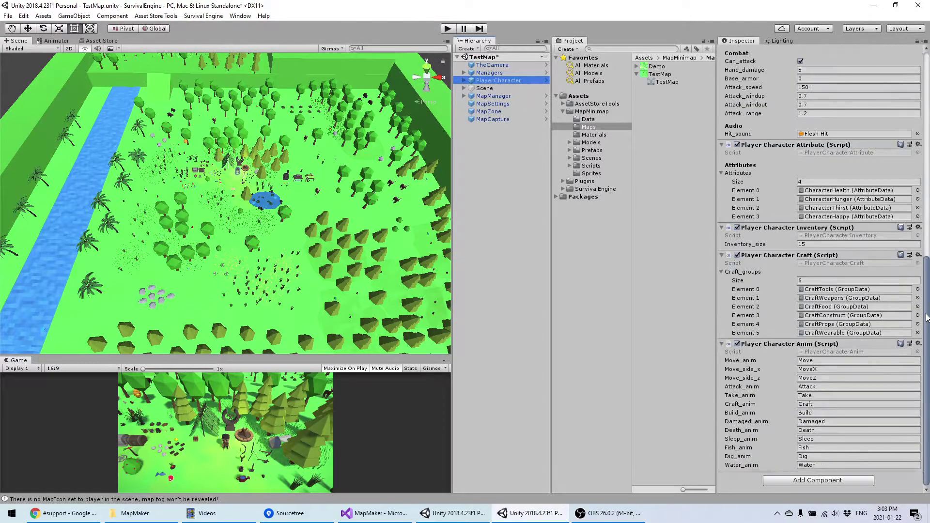
click(809, 481)
click(892, 486)
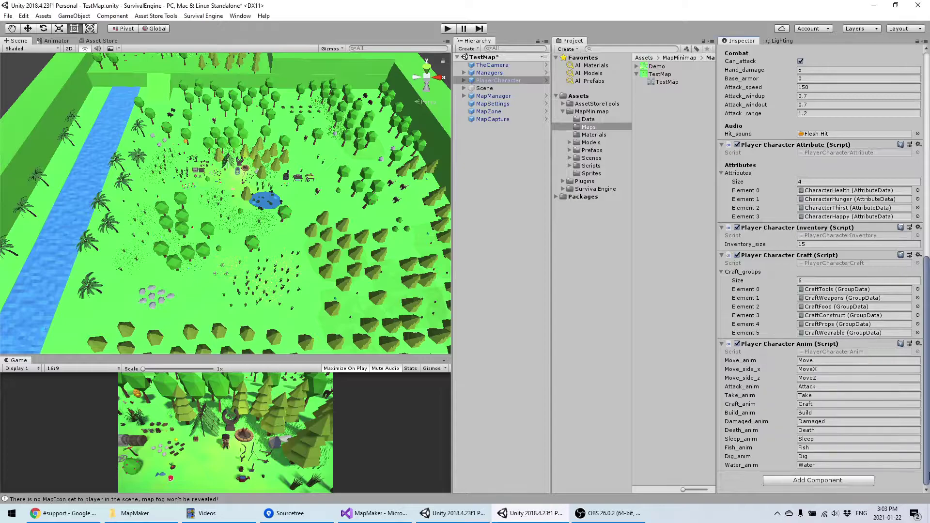
scroll(800, 69, up, 15)
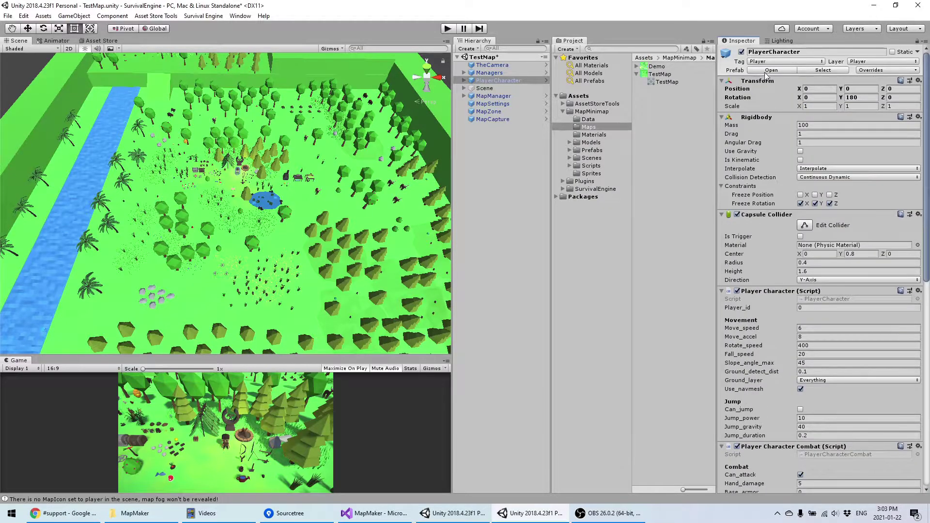
click(771, 70)
scroll(920, 352, down, 6)
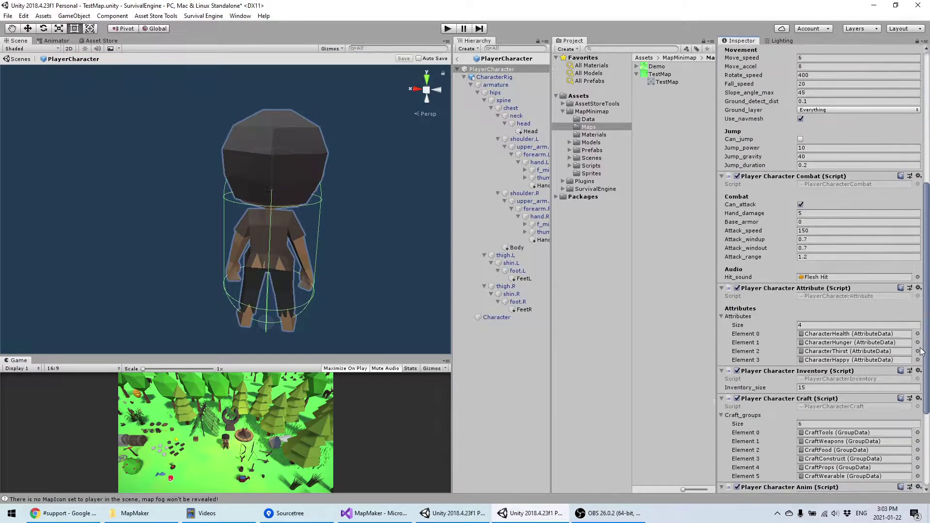
scroll(921, 351, down, 5)
click(844, 481)
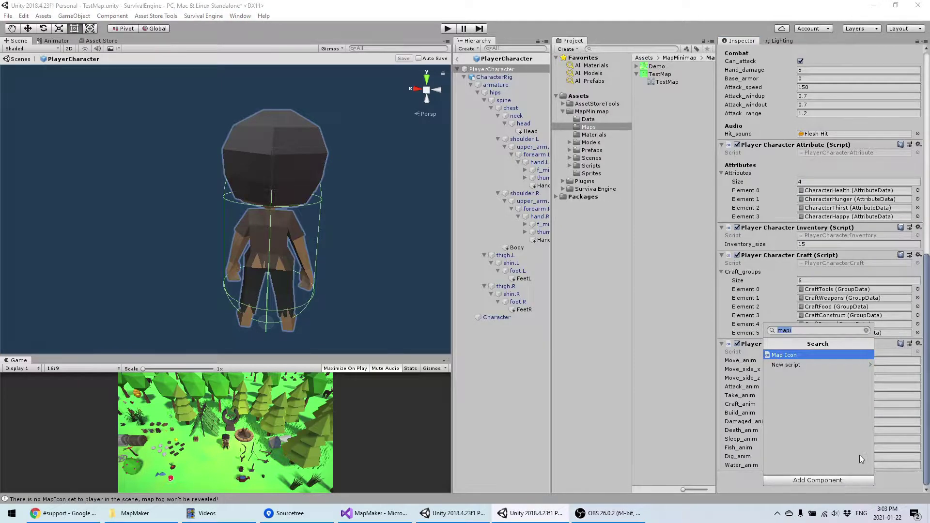
click(786, 356)
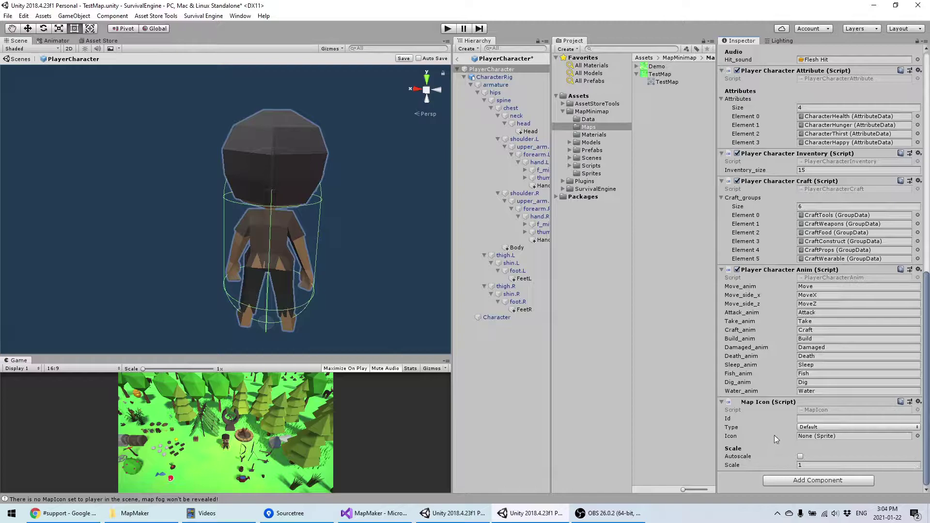
Set the Map Icon's type to Player in the PlayerCharacter prefab and return to the TestMap scene.
click(811, 428)
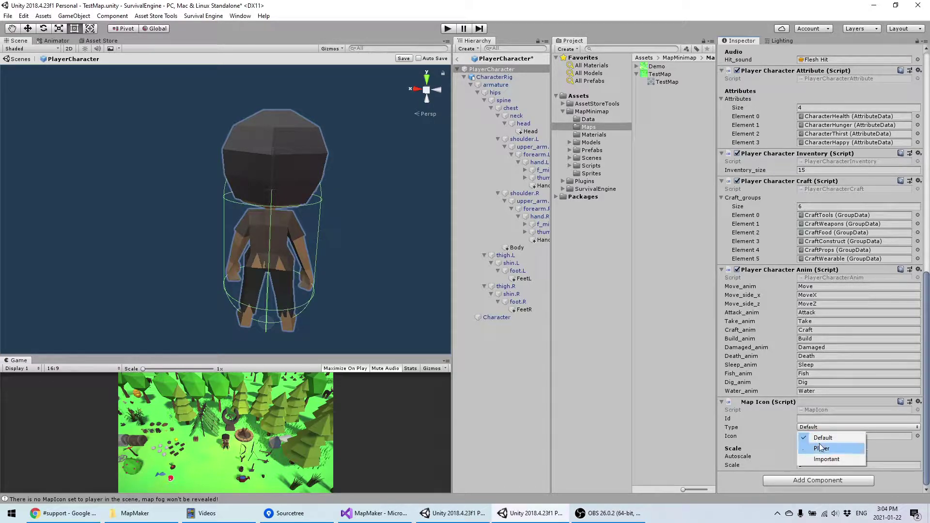
click(824, 449)
click(826, 428)
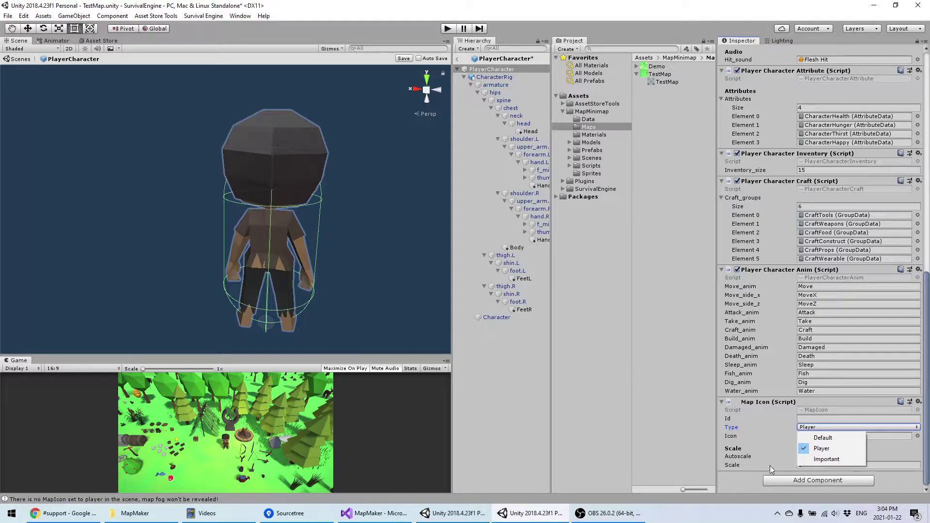
click(828, 450)
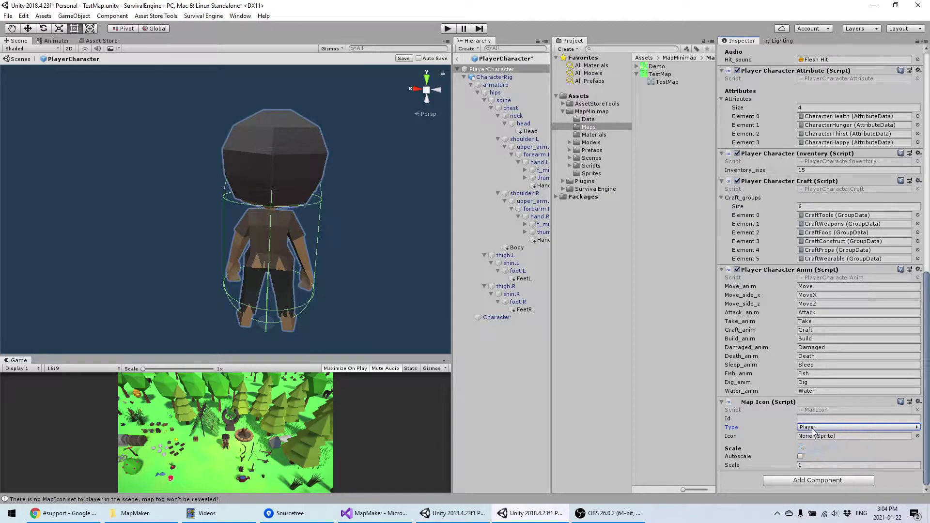
scroll(903, 359, down, 15)
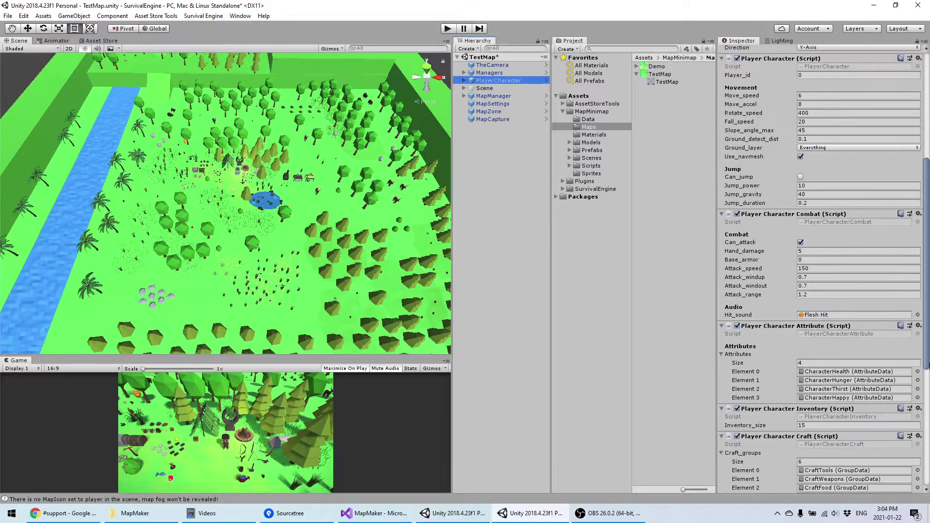
click(817, 428)
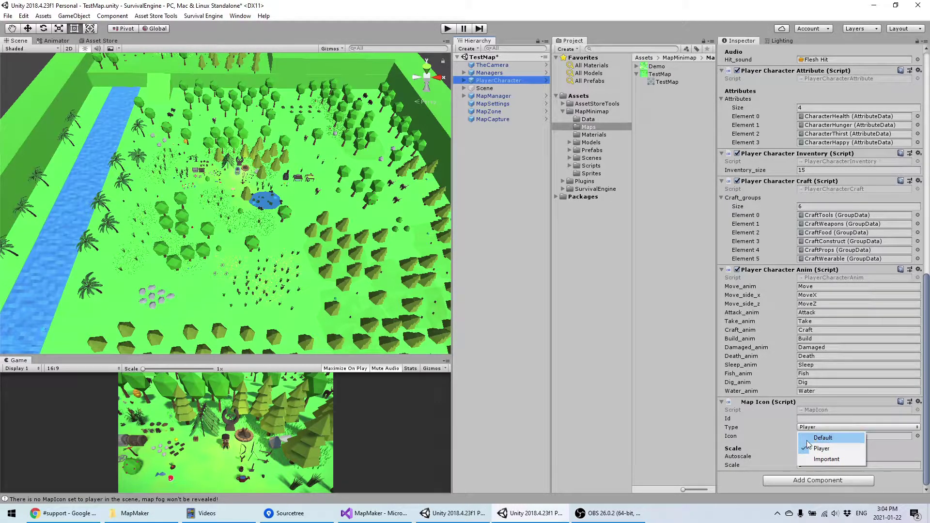
click(507, 294)
Run the scene in play mode, check the fog around the character on the in-game map and close it.
click(448, 29)
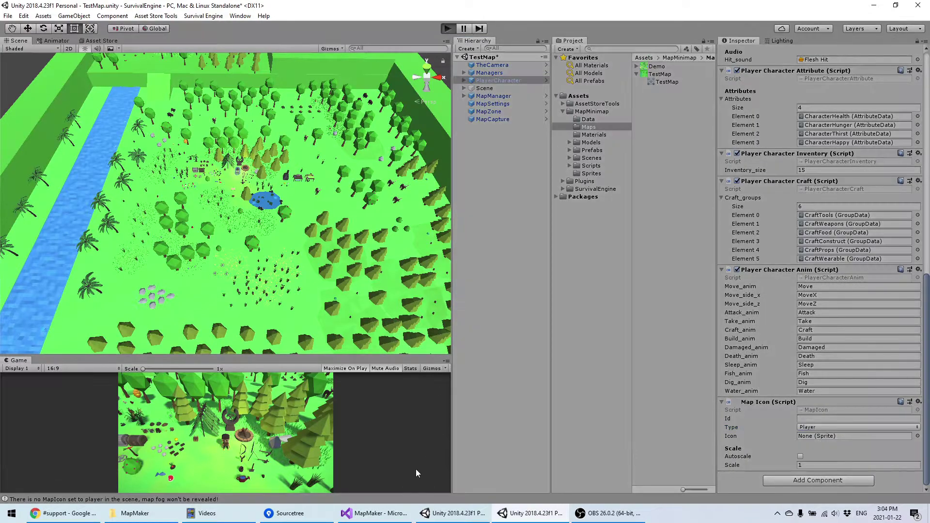
key(m)
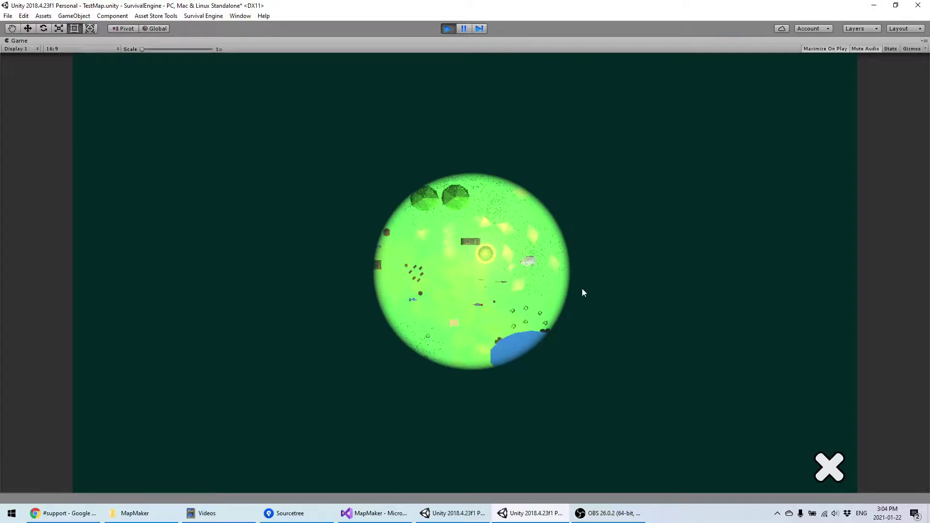
click(830, 468)
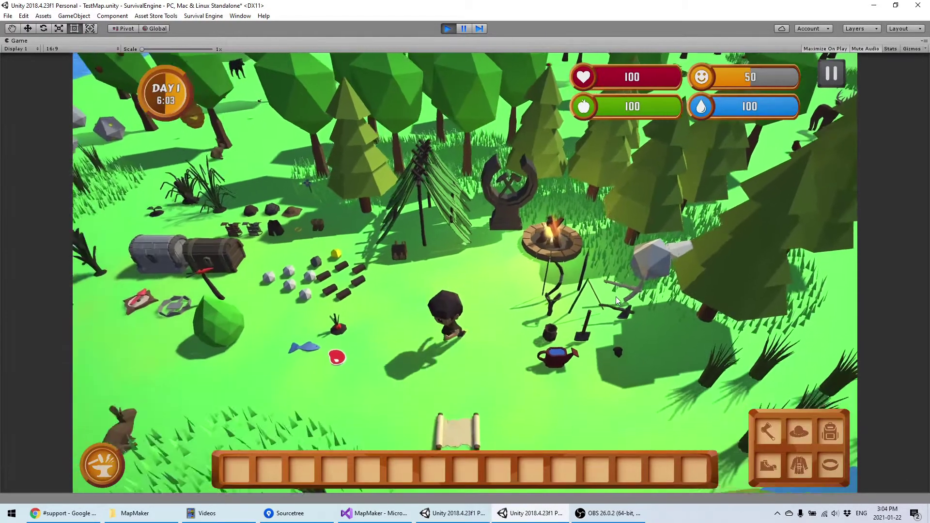
Walk the character around the camp, check on the in-game map how the fog gets revealed, and stop play mode.
key(a)
key(s)
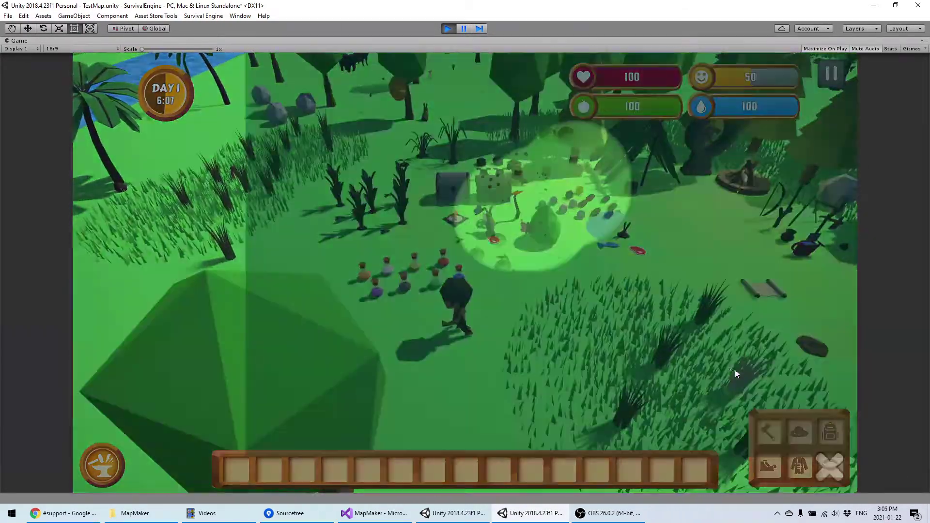
key(m)
key(a)
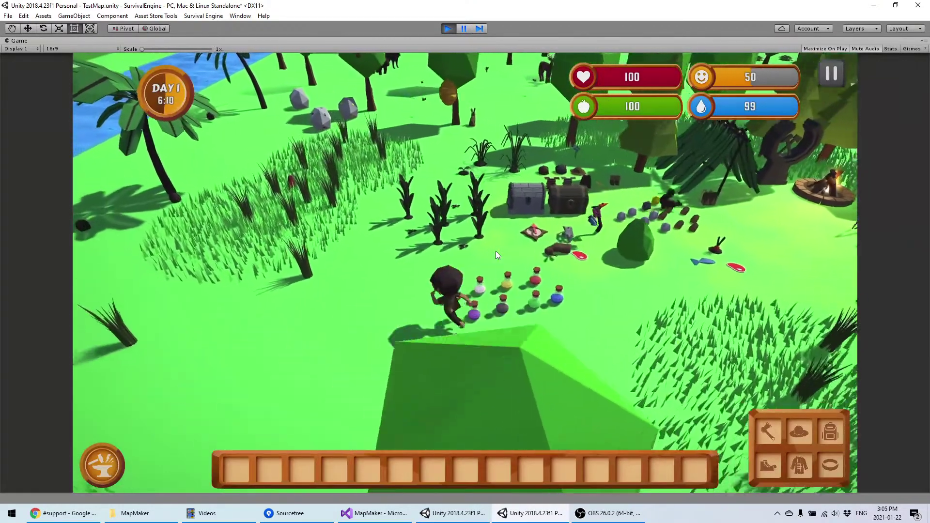
key(w)
key(d)
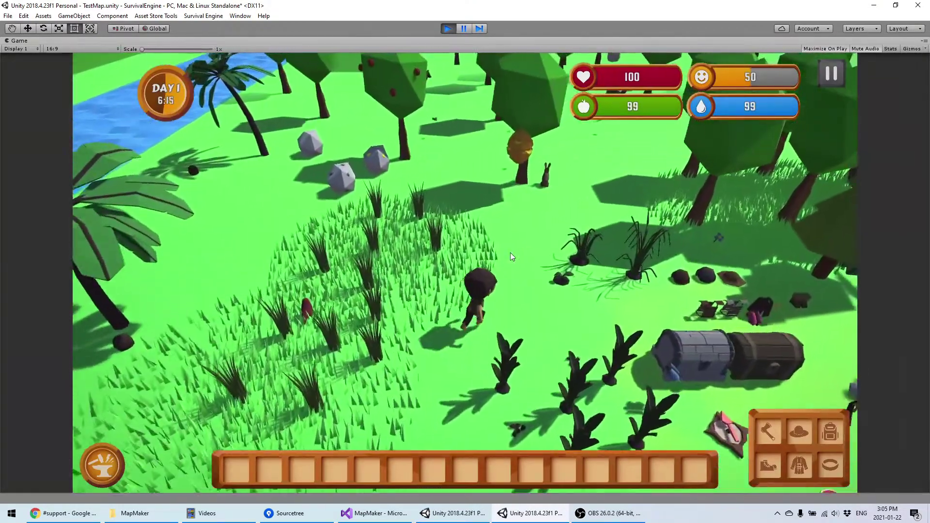
key(m)
key(m)
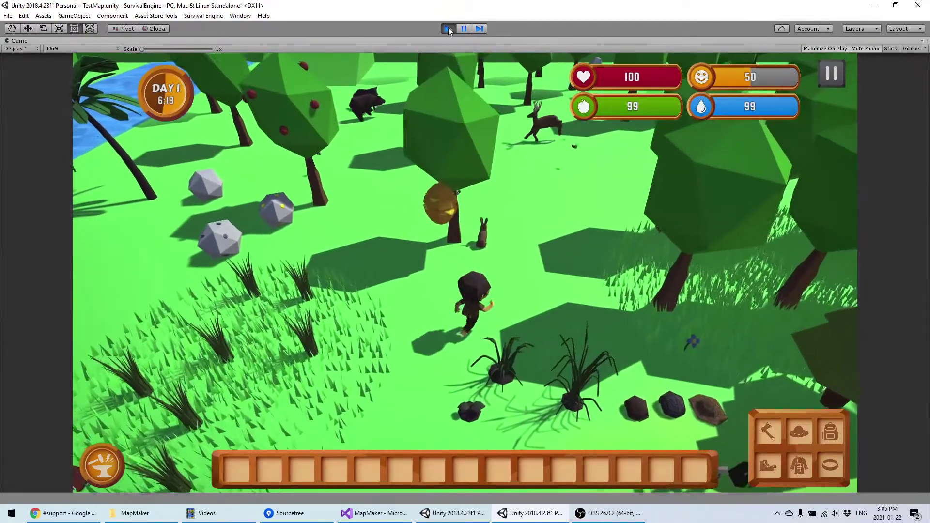
click(448, 28)
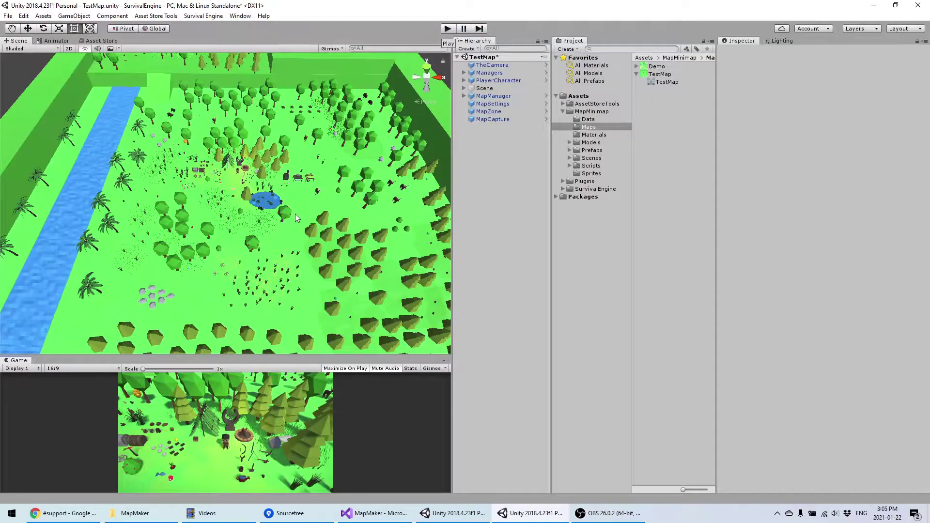
Assign the Boy Character sprite as the icon of the scene PlayerCharacter's Map Icon component.
click(499, 80)
scroll(867, 435, down, 10)
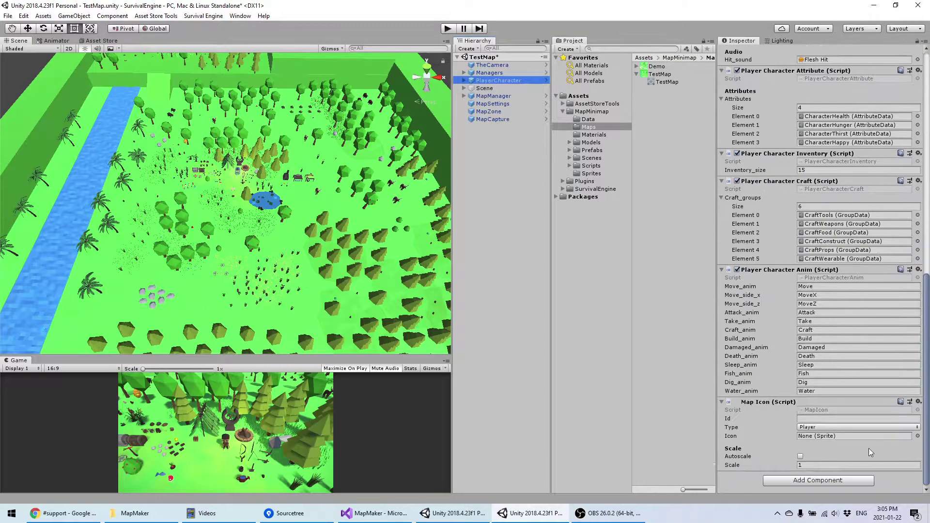
click(917, 436)
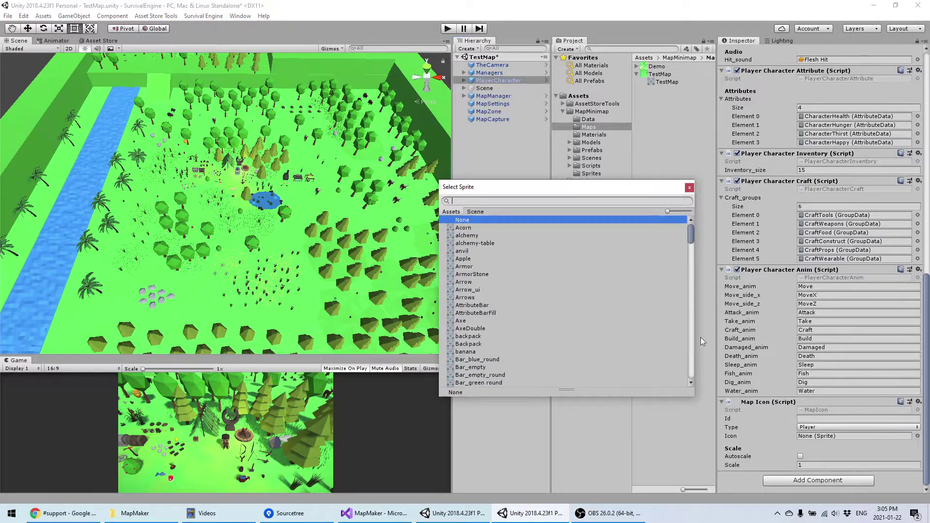
text(boy)
click(591, 228)
double_click(592, 227)
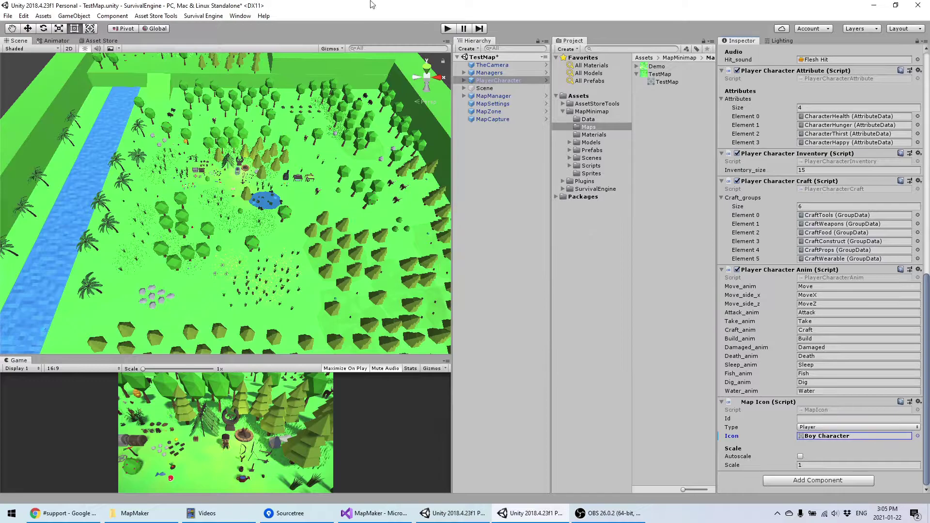
Play the scene, examine the character's icon on the zoomed in-game map and stop play mode.
click(448, 29)
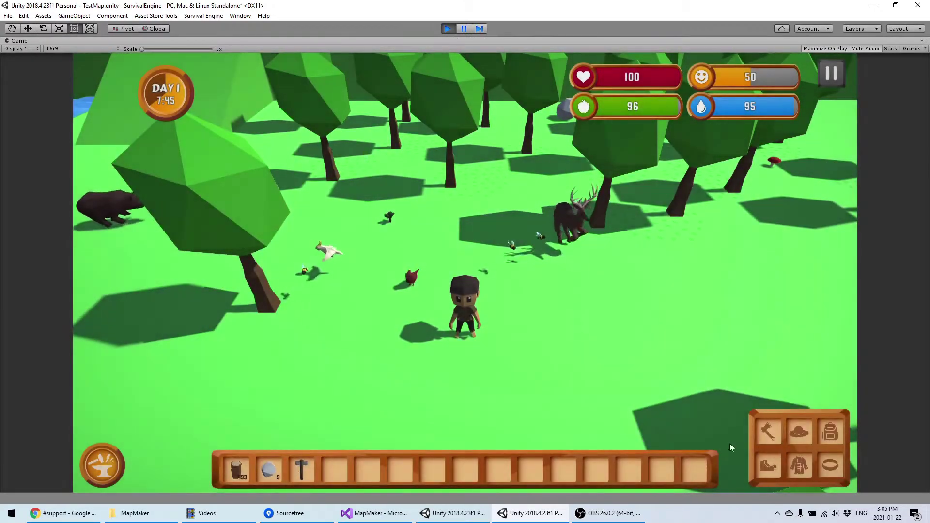
click(705, 383)
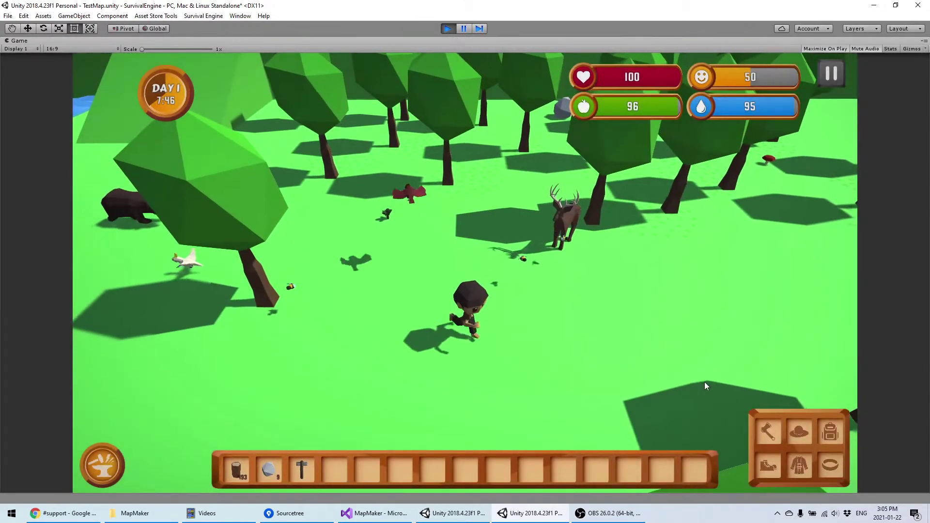
key(m)
scroll(450, 278, up, 3)
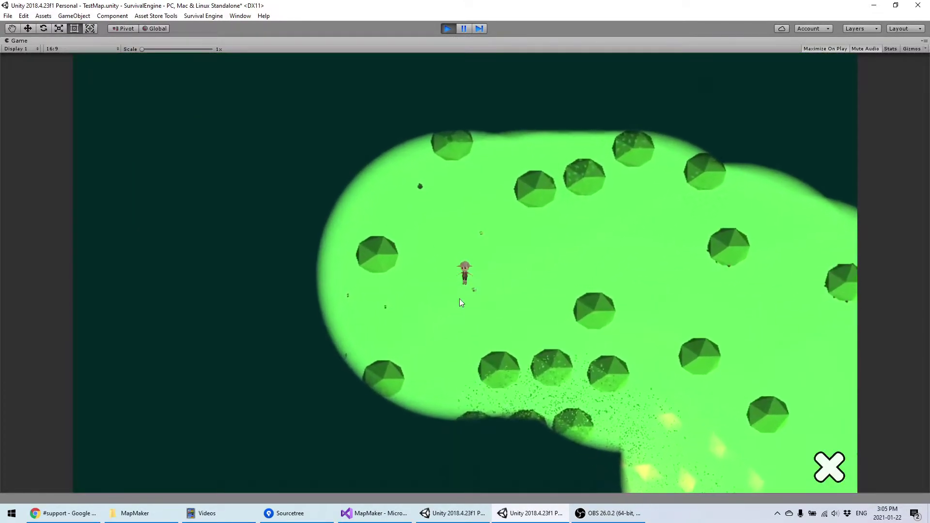
click(448, 29)
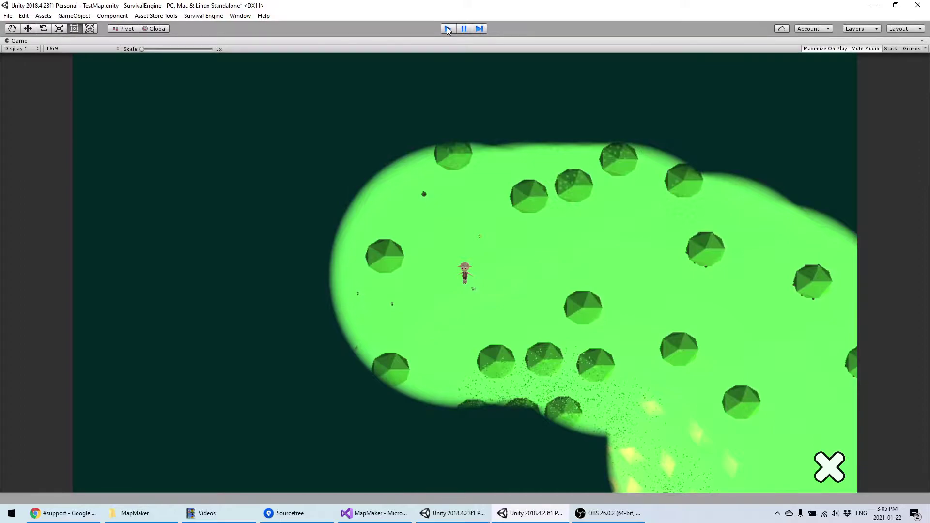
Set the PlayerCharacter's Map Icon scale to 2 and enable Autoscale.
scroll(821, 464, down, 10)
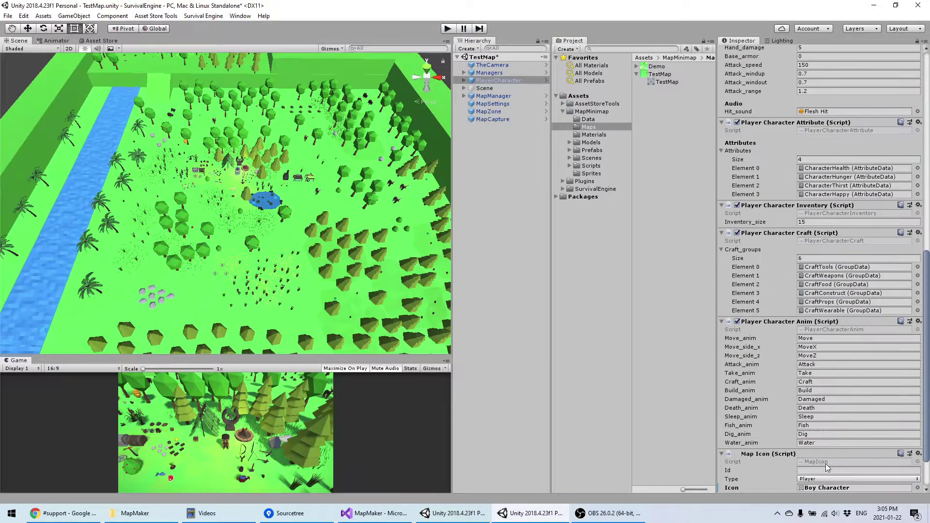
click(806, 465)
text(2)
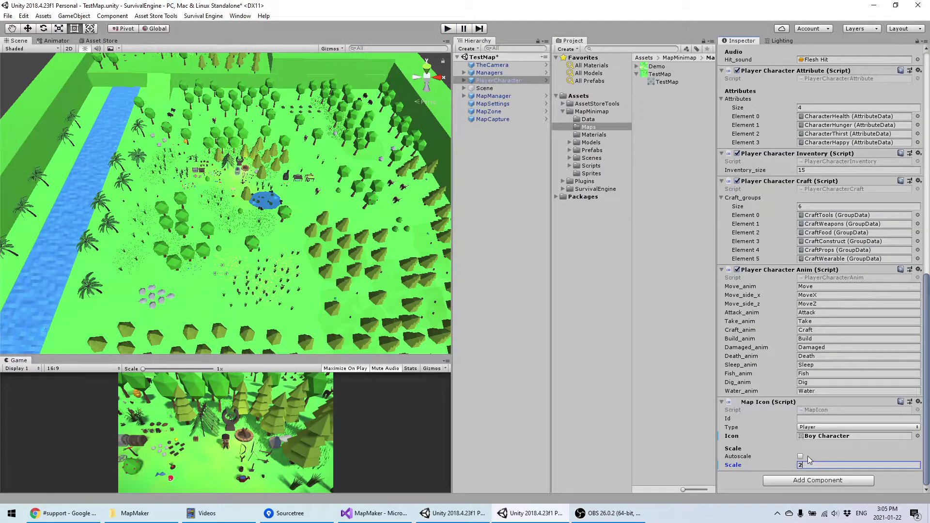
click(800, 456)
Run the scene again, inspect the rescaled character icon on the in-game map and close the map.
click(447, 29)
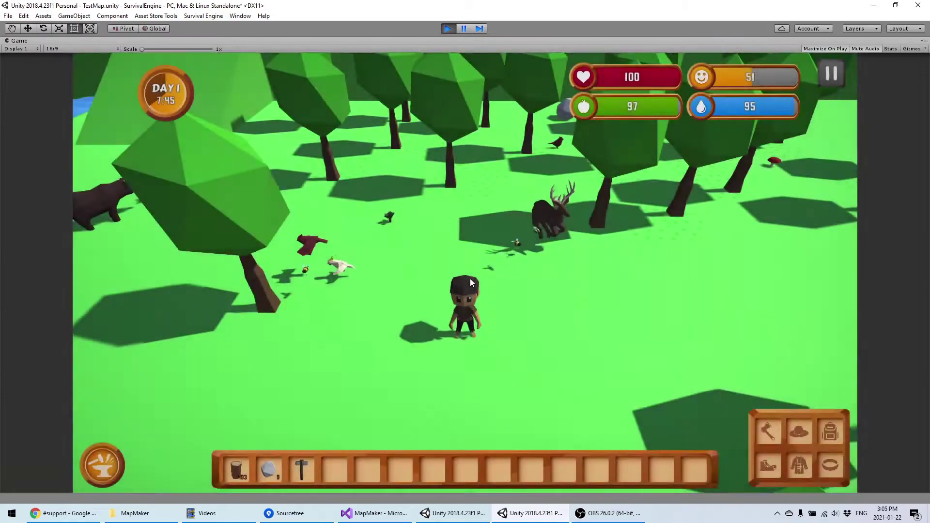
key(m)
key(d)
key(s)
key(a)
key(w)
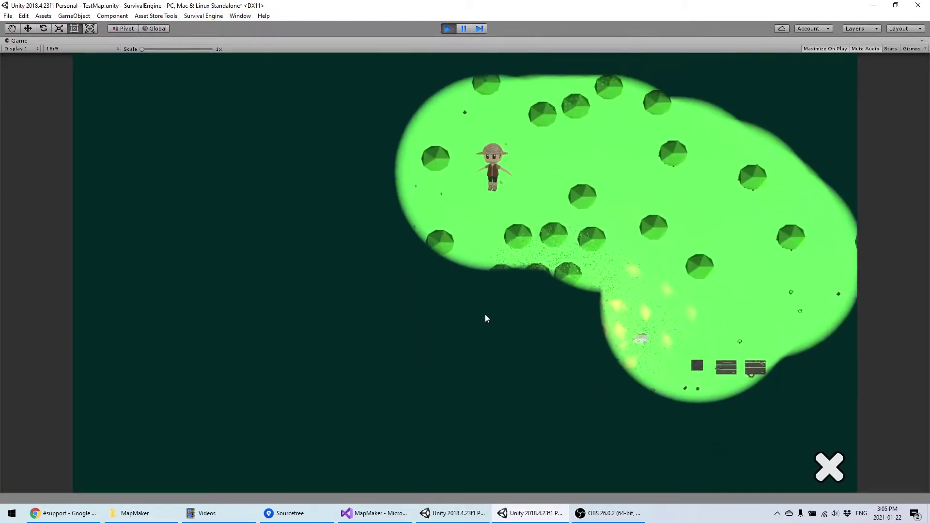
scroll(484, 314, down, 5)
click(829, 468)
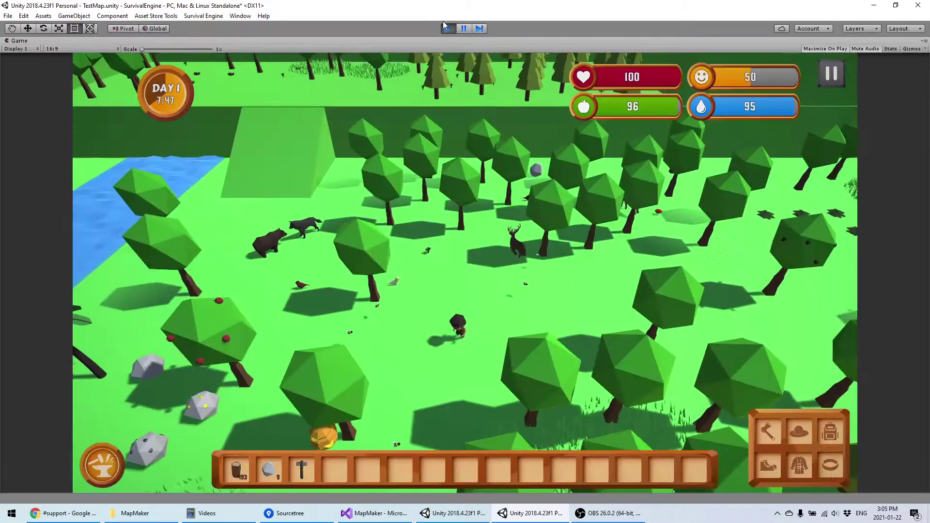
Walk the character a short way through the trees, stop play mode and clear the object selection.
key(d)
key(s)
key(a)
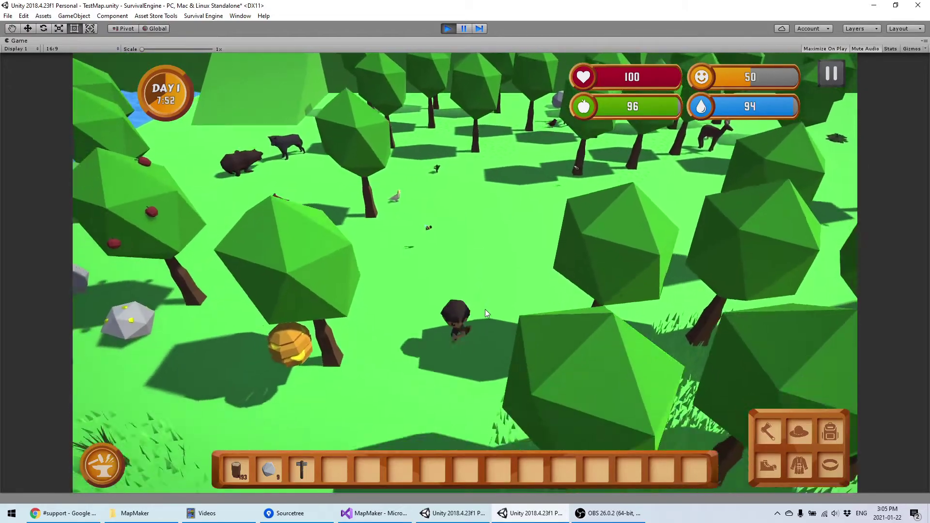
key(s)
click(447, 29)
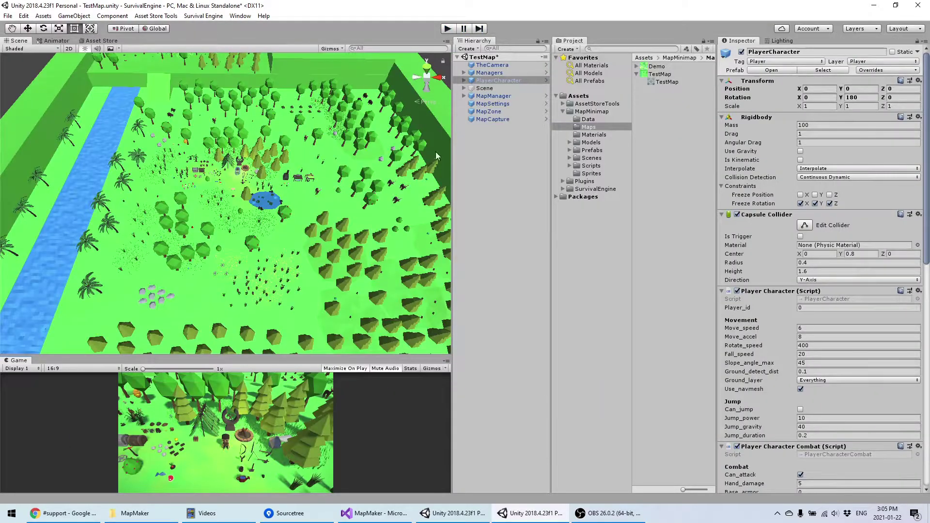
click(490, 167)
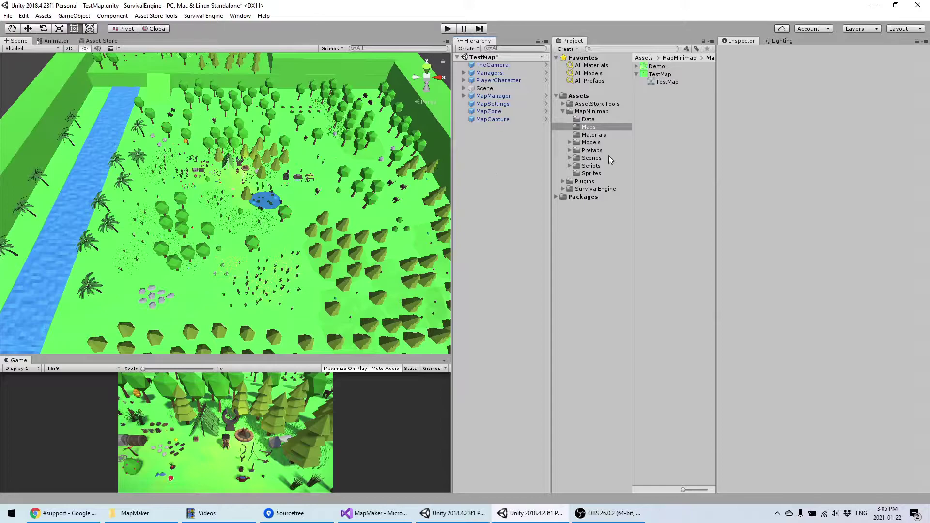
Examine the MapUI prefab in MapMinimap's UI prefabs folder.
click(593, 151)
double_click(659, 88)
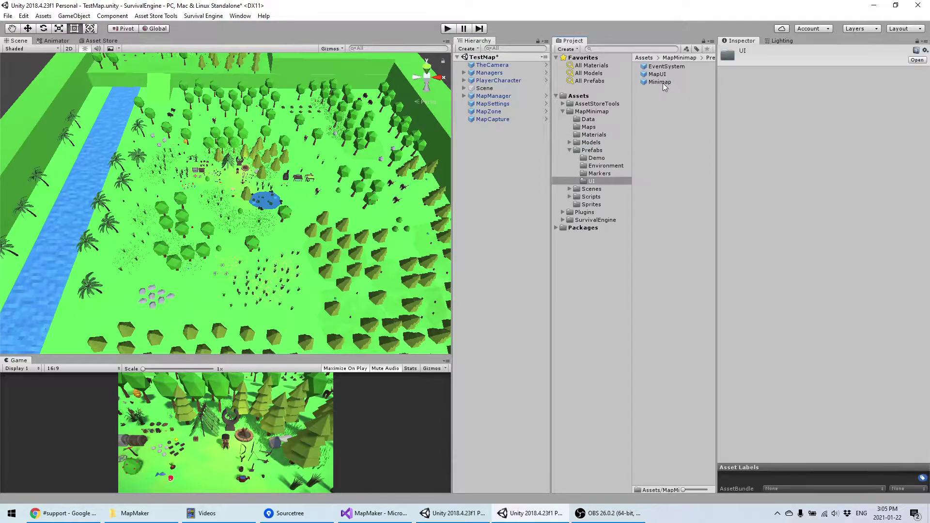
click(656, 74)
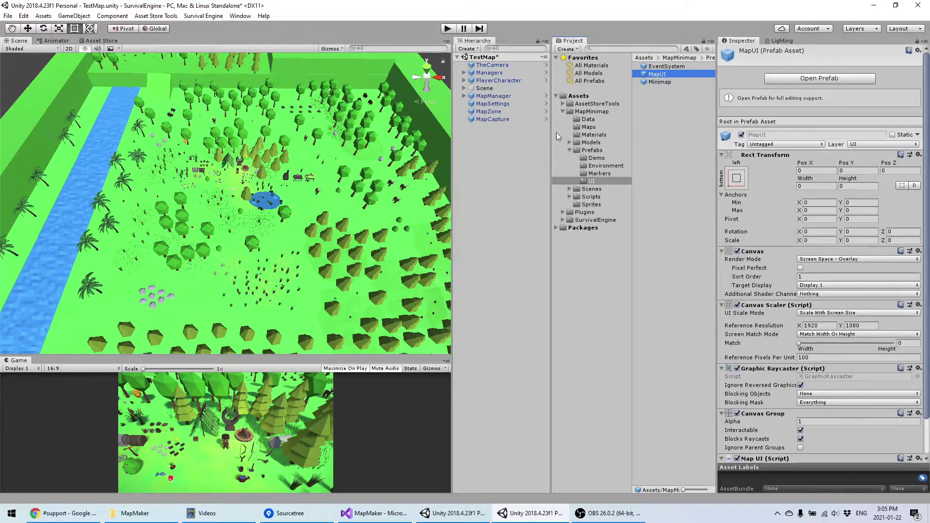
Open the UICanvas prefab from SurvivalEngine's UI prefabs folder for editing.
click(570, 150)
click(562, 189)
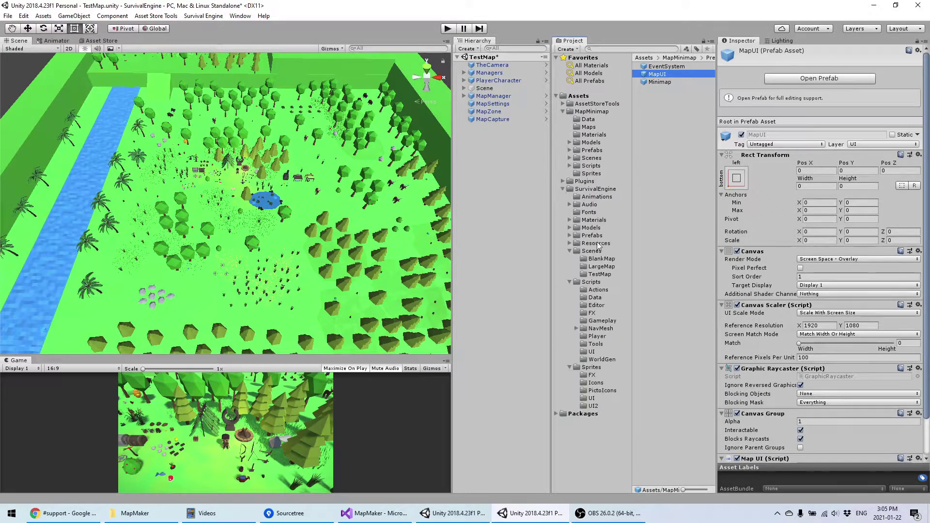
click(591, 235)
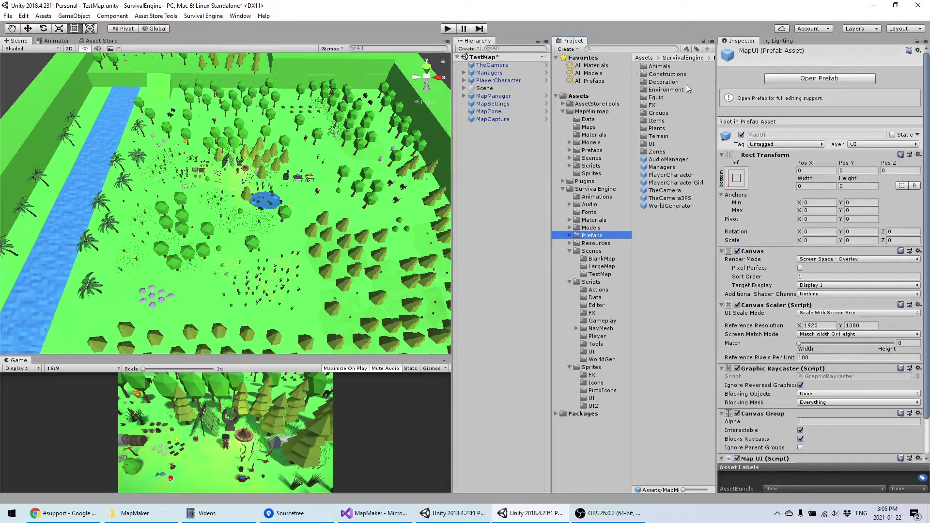
double_click(657, 144)
click(661, 83)
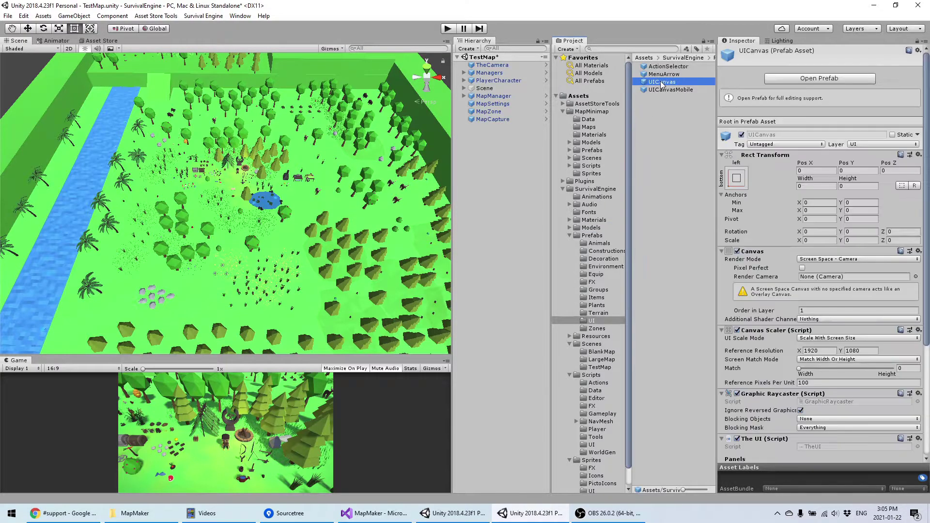
click(803, 82)
scroll(220, 218, down, 3)
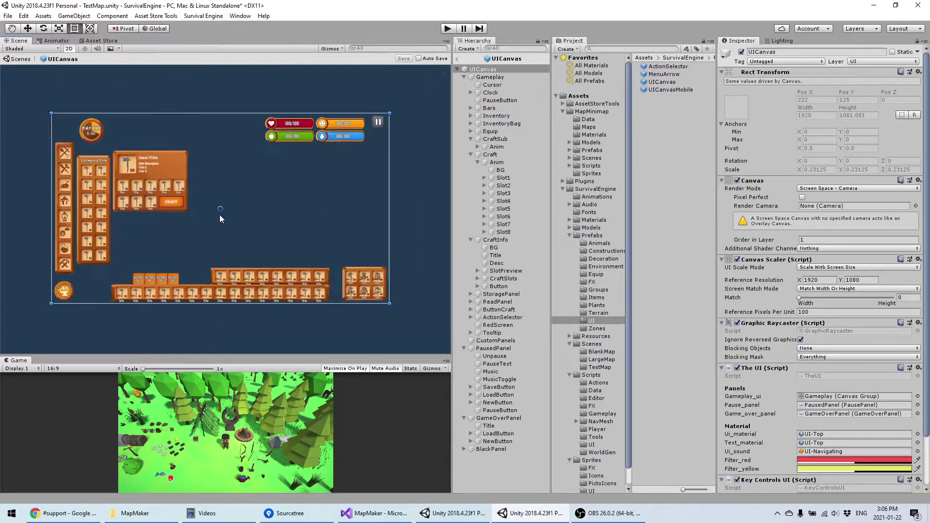
scroll(242, 203, up, 1)
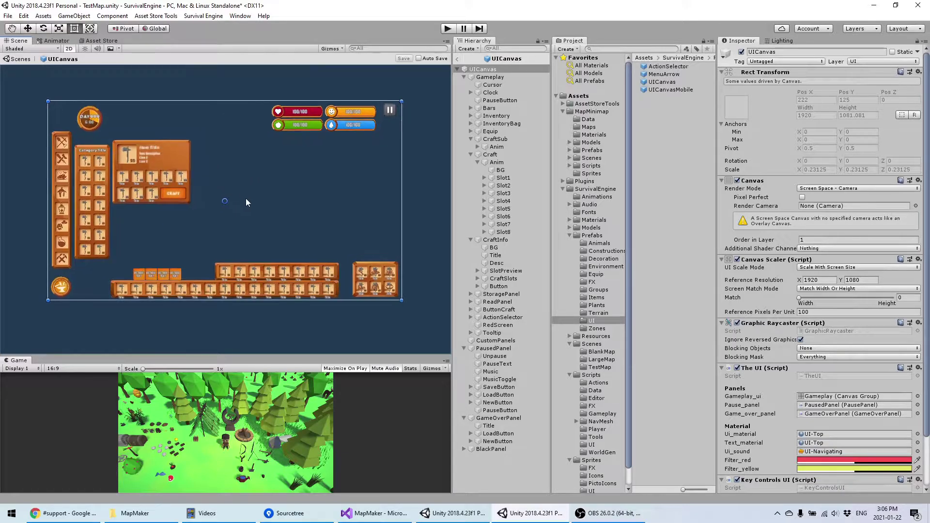
scroll(247, 203, up, 2)
Collapse the Craft, CraftSub and CraftInfo branches in the UICanvas hierarchy and select the UICanvas root.
click(489, 154)
click(471, 154)
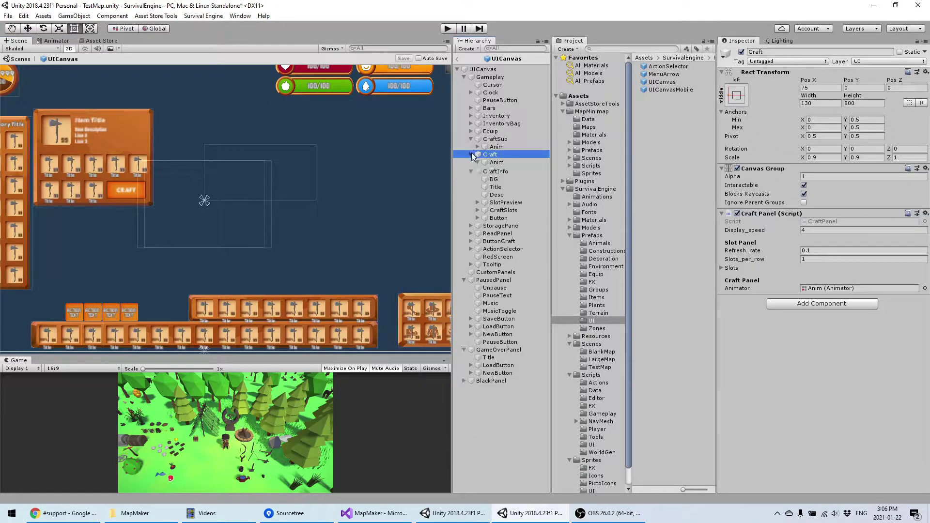
click(471, 140)
click(471, 155)
click(488, 70)
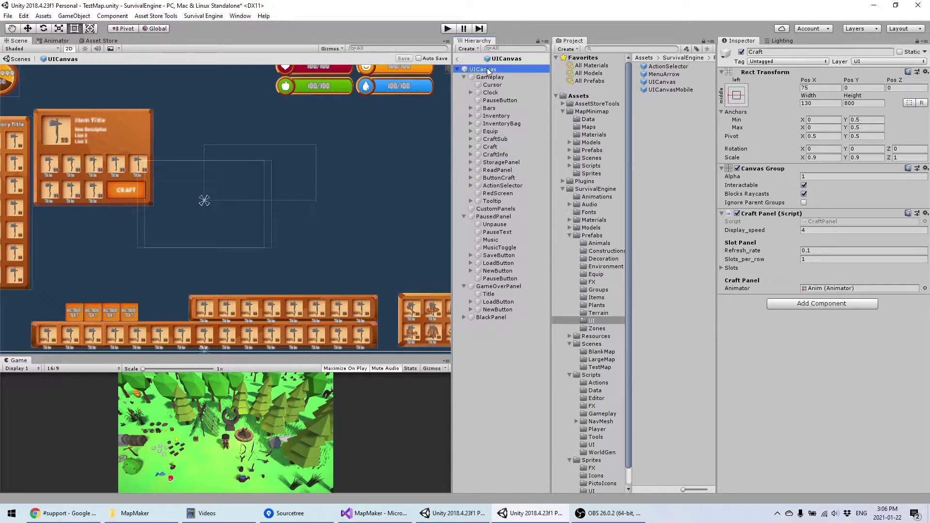
Add MapMinimap's Minimap prefab to UICanvas as a child of Gameplay and frame it in the scene view.
click(592, 150)
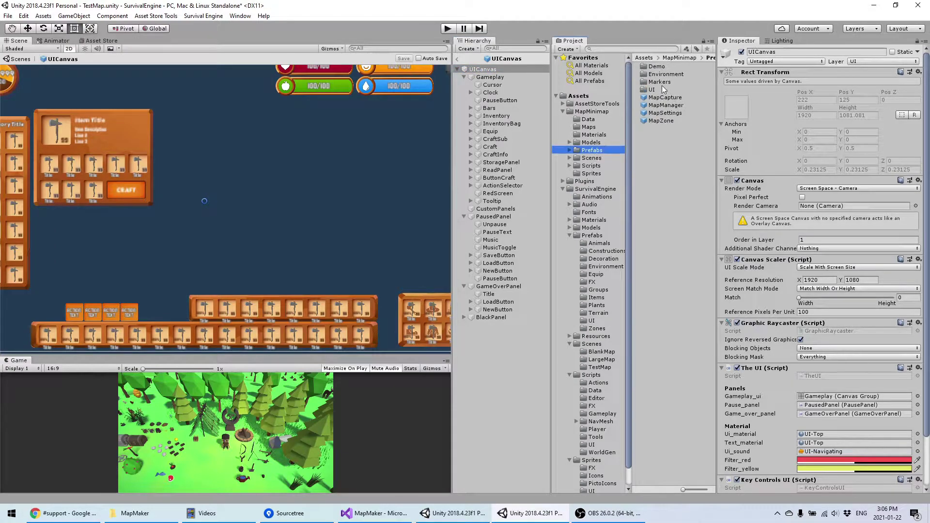
double_click(654, 90)
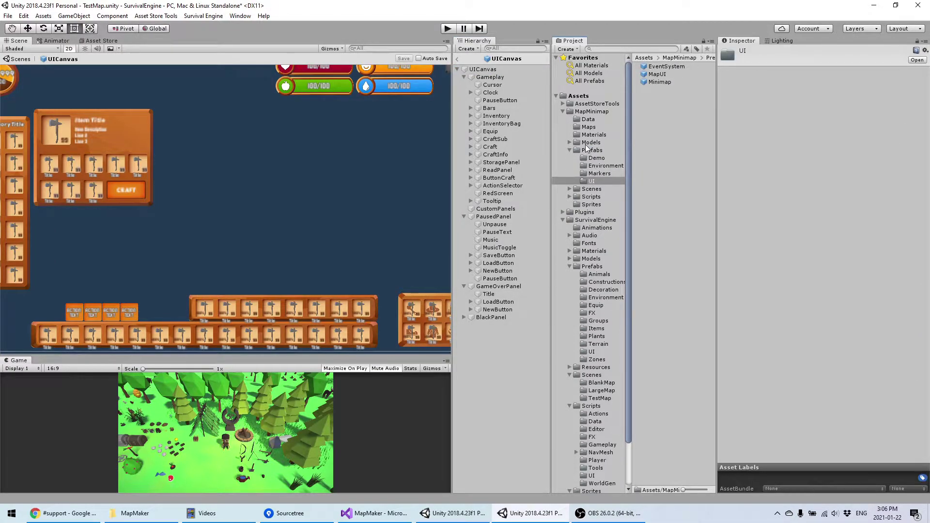
drag(661, 83, 490, 84)
double_click(492, 84)
Move the minimap just above the equipment slots on the canvas, to about X 1753, Y 360.
click(27, 29)
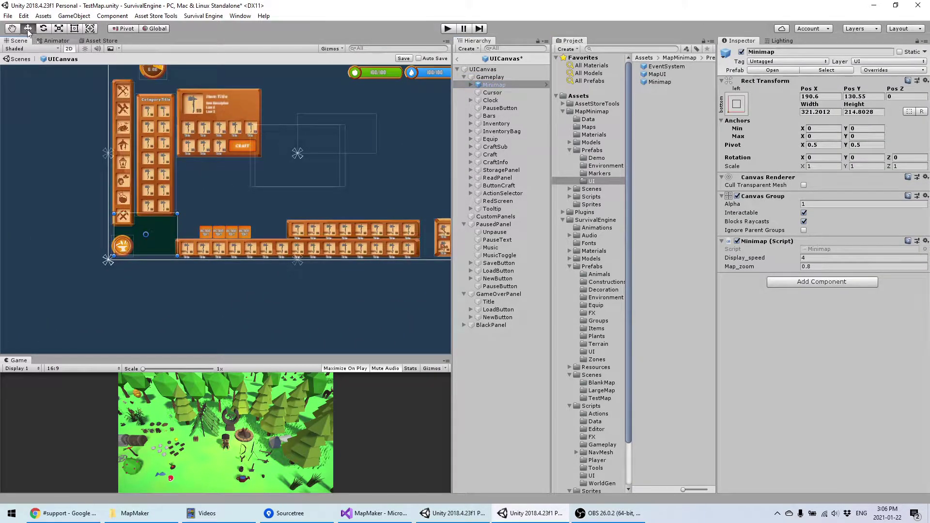
scroll(197, 228, down, 2)
drag(178, 243, 388, 177)
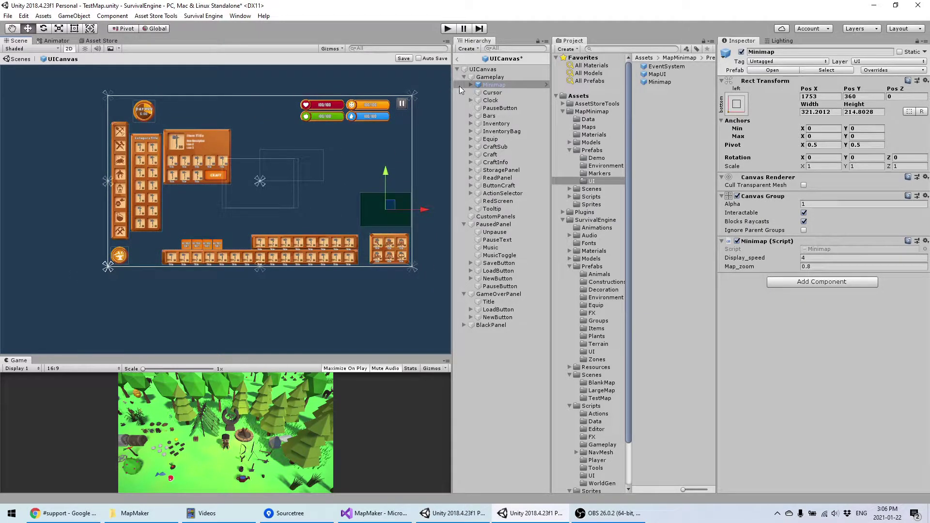
Play the scene, walk the character to test the minimap, open and close the full map from it, and stop play mode.
click(448, 29)
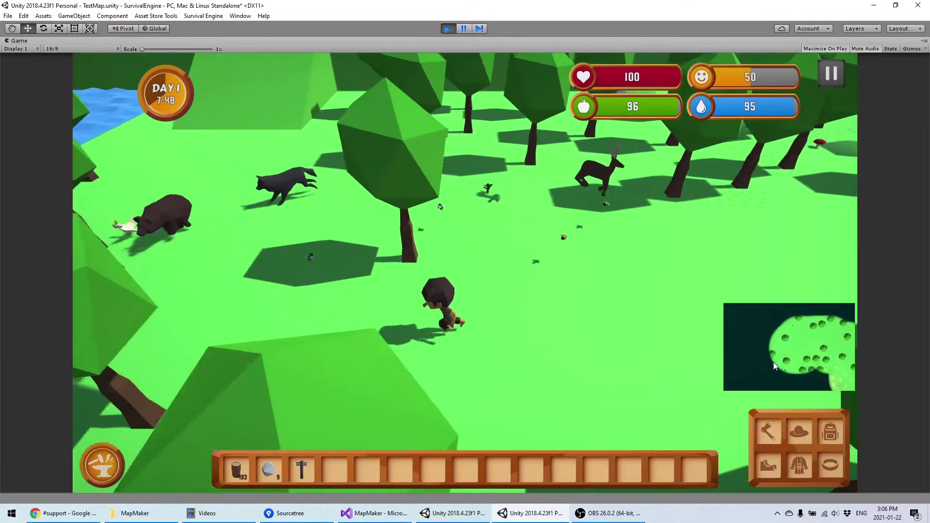
key(a)
key(w)
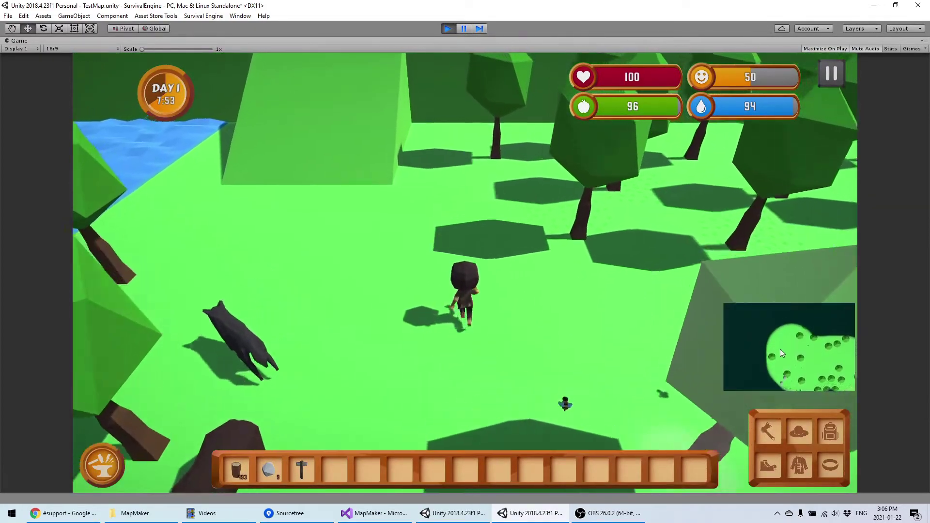
click(783, 355)
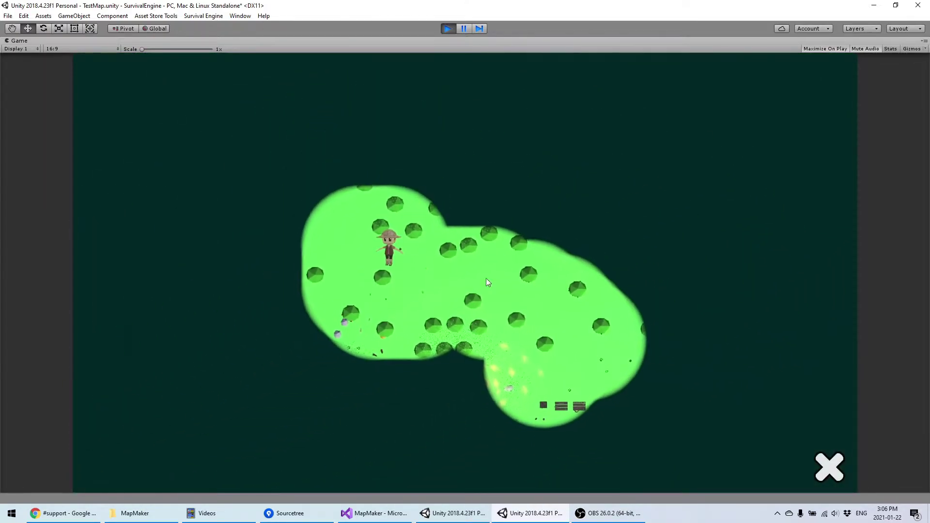
click(834, 453)
click(794, 345)
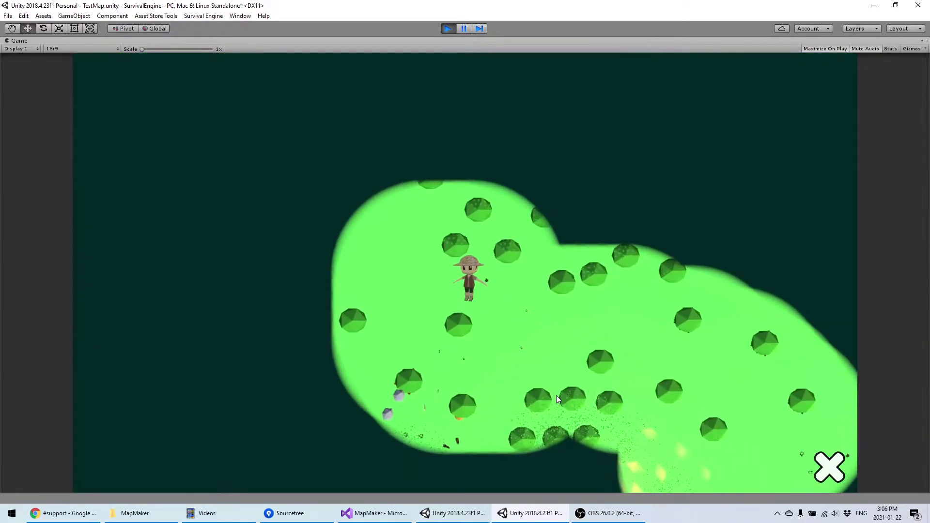
click(838, 470)
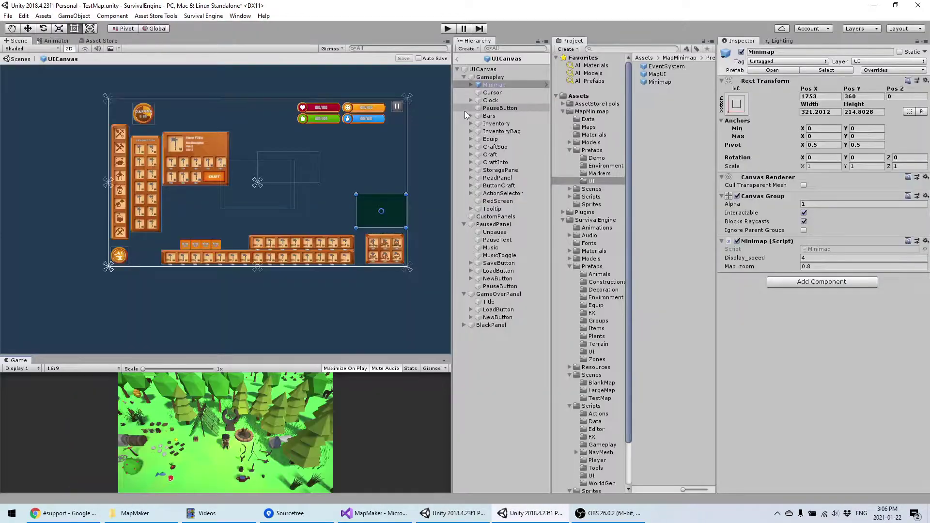
Examine the component settings of the Minimap's MapView and Map child objects, including Map Viewer, Map Renderer and Fog Renderer.
click(485, 84)
click(489, 92)
click(476, 86)
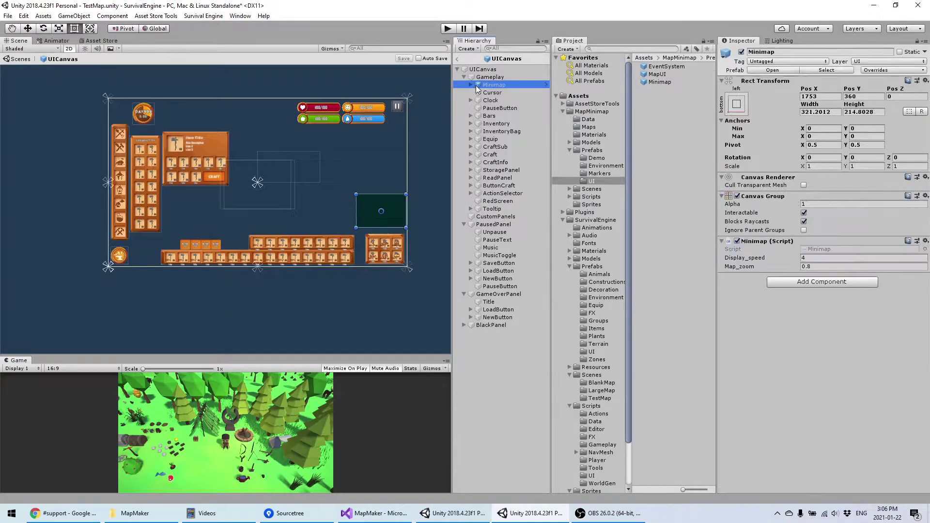
click(470, 85)
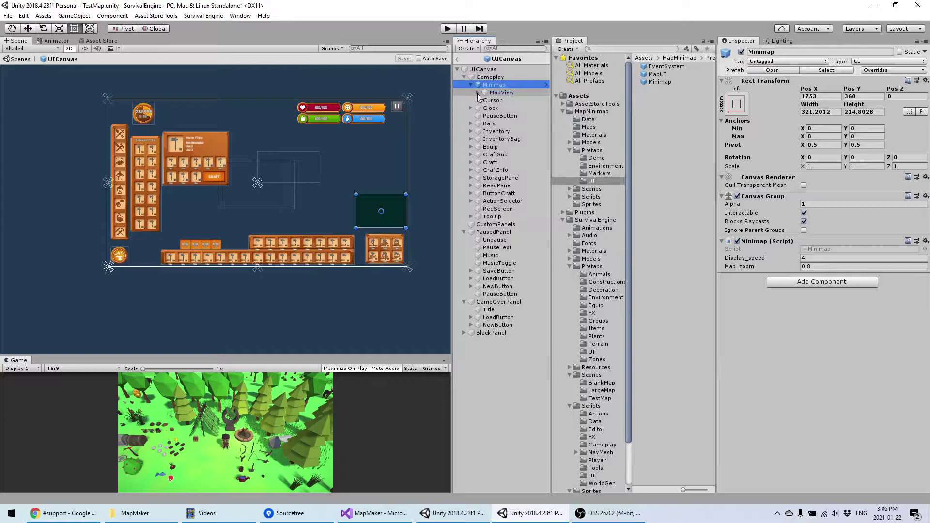
click(477, 92)
click(495, 93)
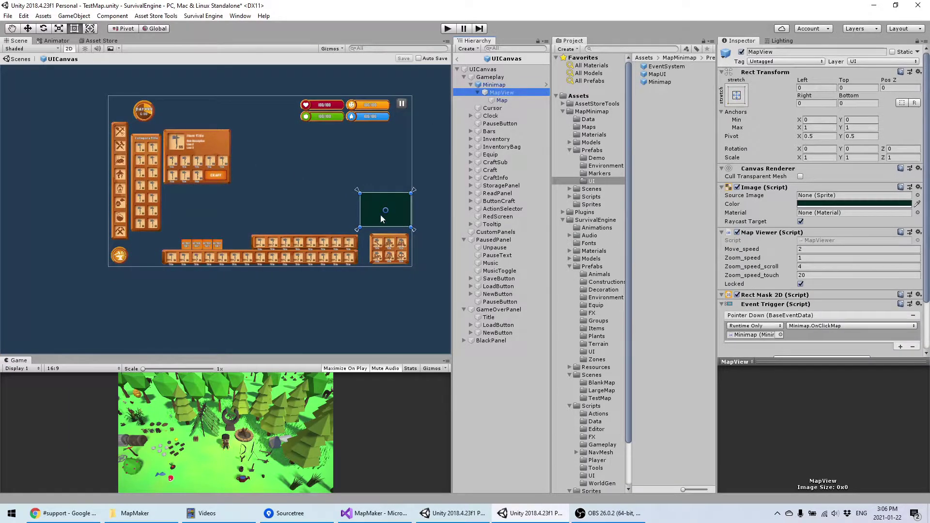
scroll(799, 218, down, 3)
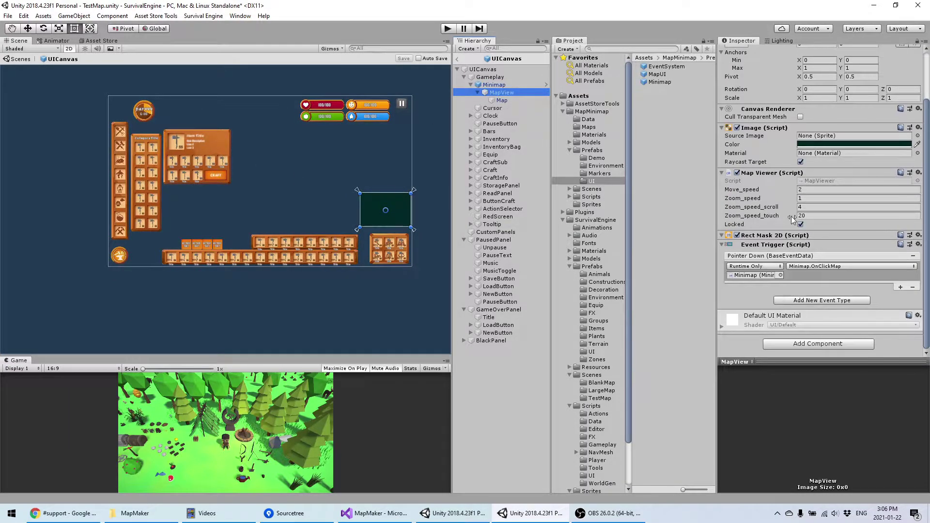
click(482, 100)
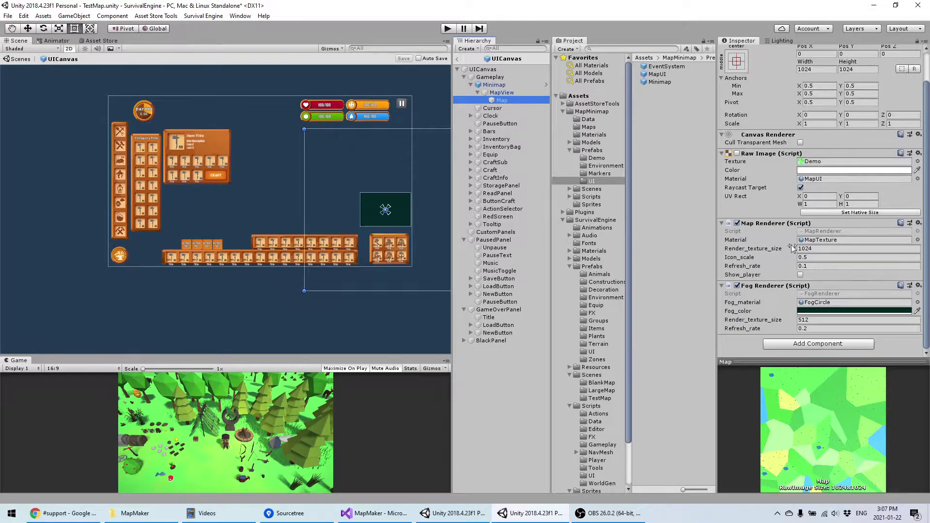
Locate the MapMinimap documentation file and examine the zoom, icon and fog options of the MapSettings data asset.
click(590, 112)
click(659, 128)
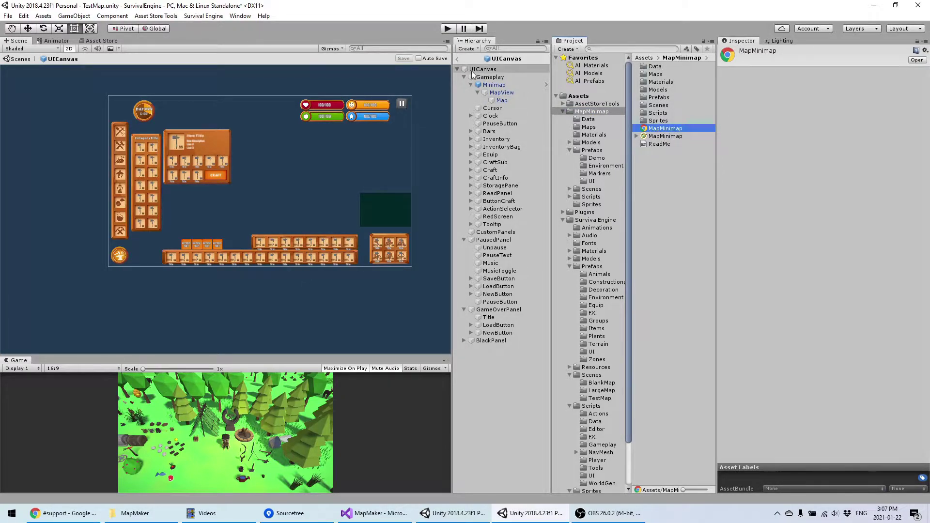
click(592, 120)
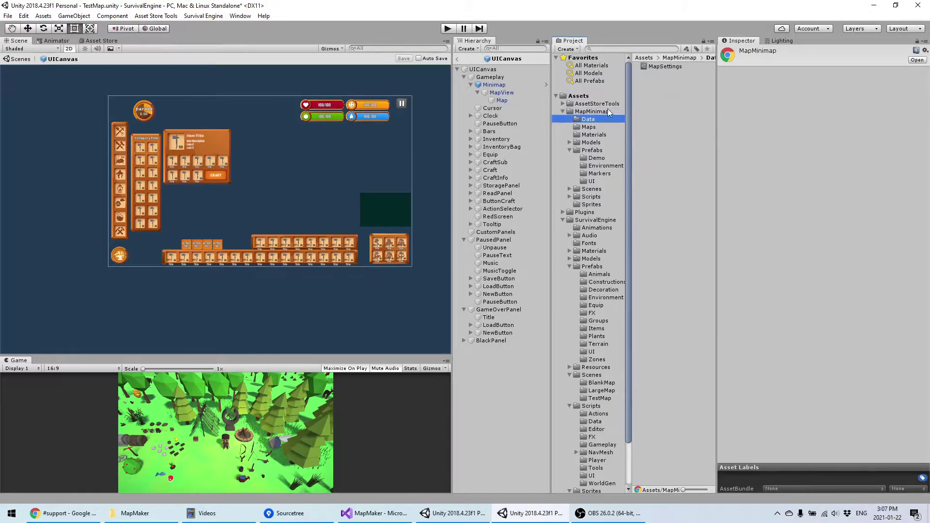
click(662, 66)
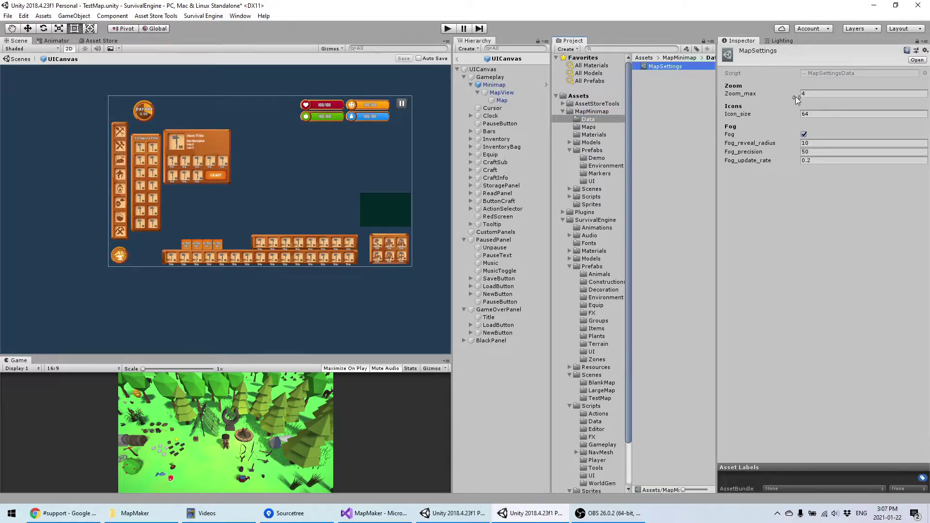
click(803, 134)
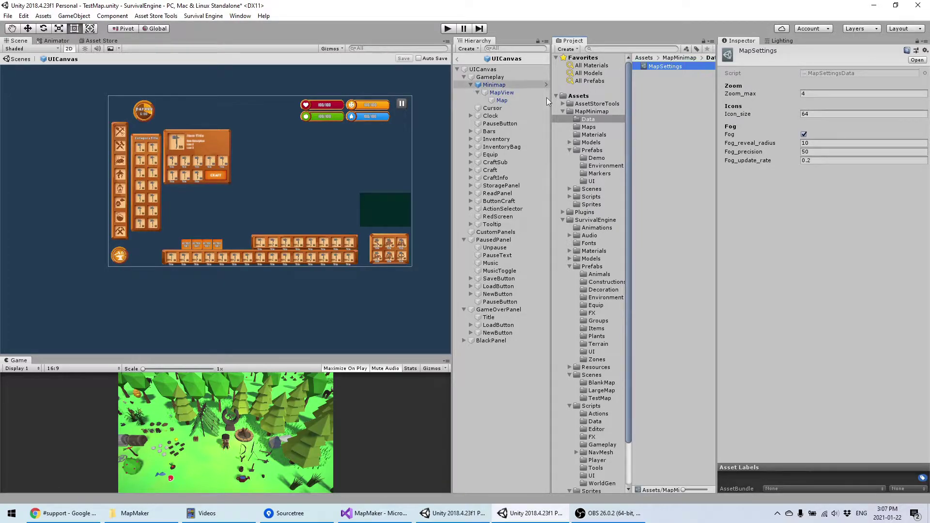
Return from the UICanvas prefab to the TestMap scene and review the PlayerCharacter's Map Icon scale settings.
click(457, 59)
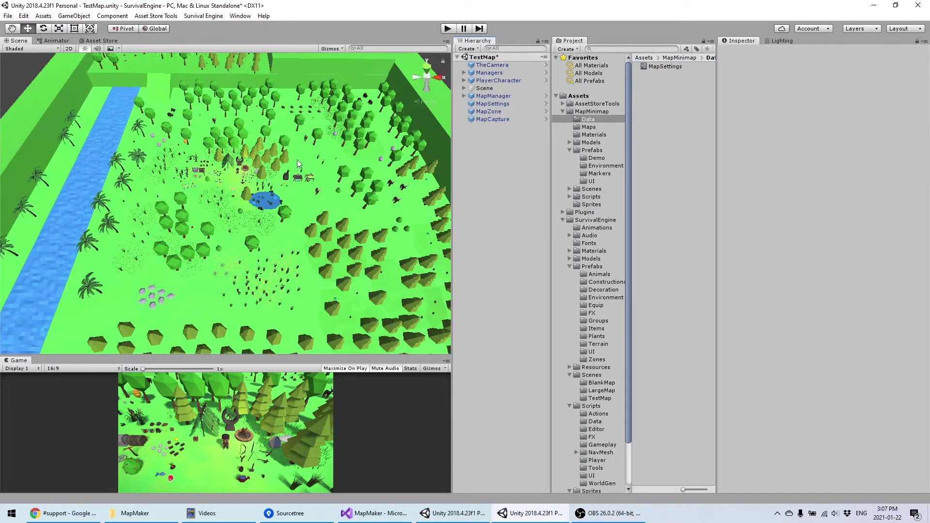
key(w)
right_drag(298, 161, 393, 141)
click(495, 73)
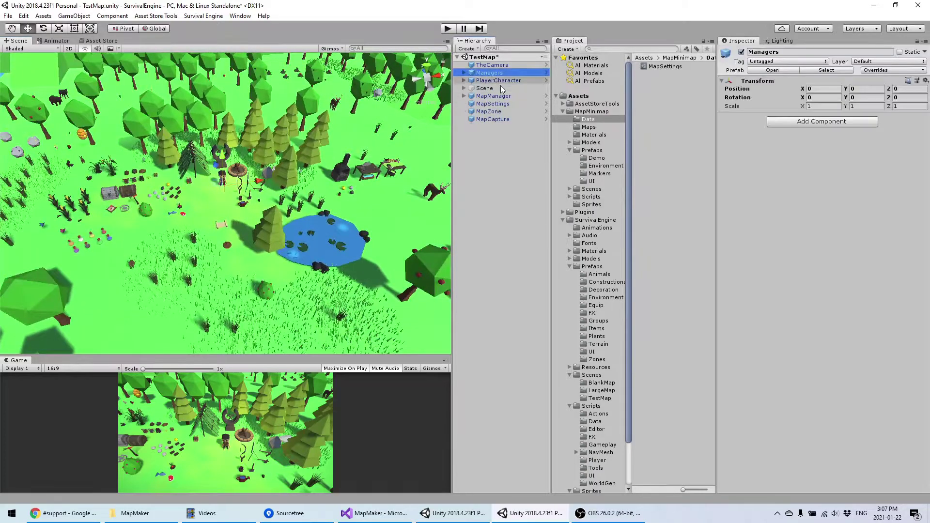
click(499, 81)
scroll(178, 219, up, 5)
scroll(820, 418, down, 10)
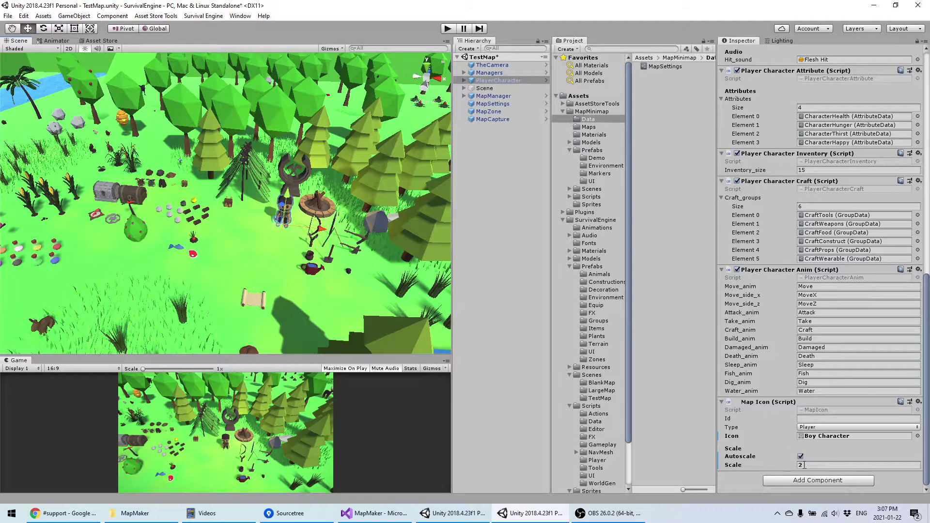
Review the global icon size and maximum zoom fields in MapSettings, and look over the scene around the character.
click(673, 66)
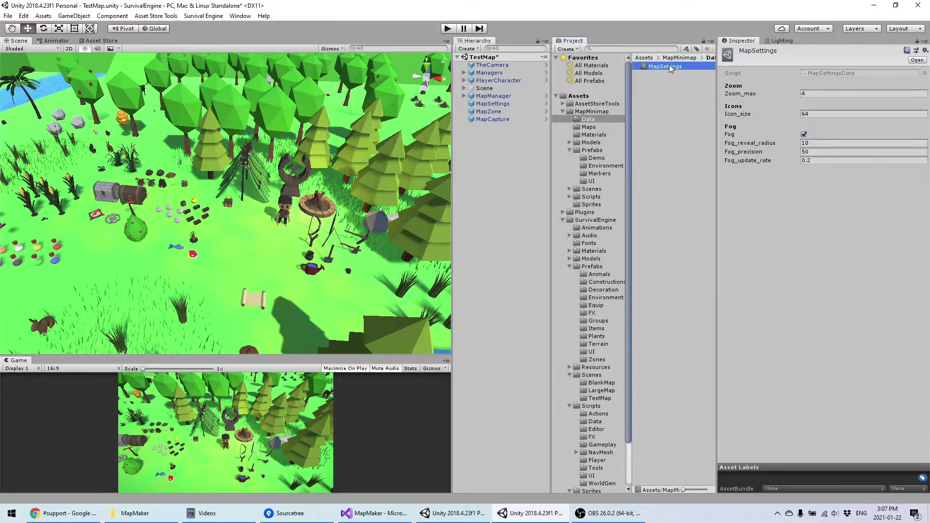
click(786, 117)
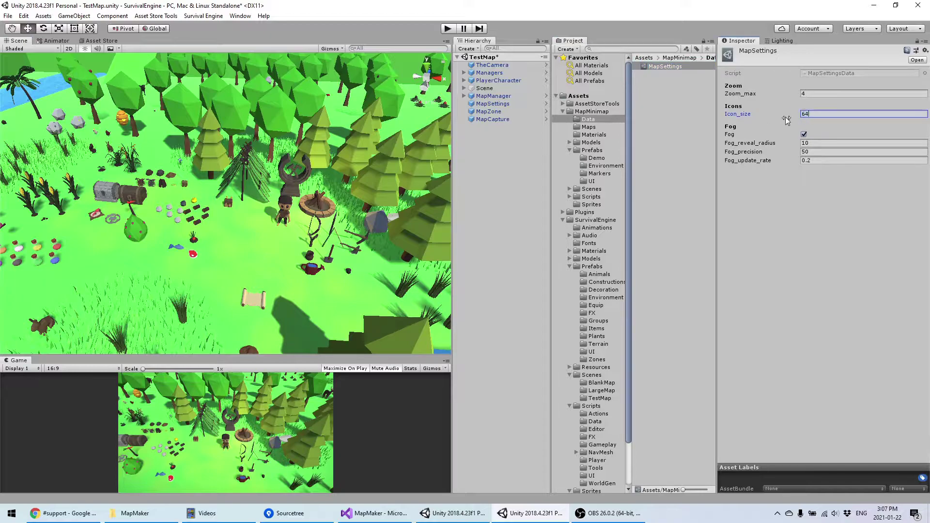
double_click(803, 114)
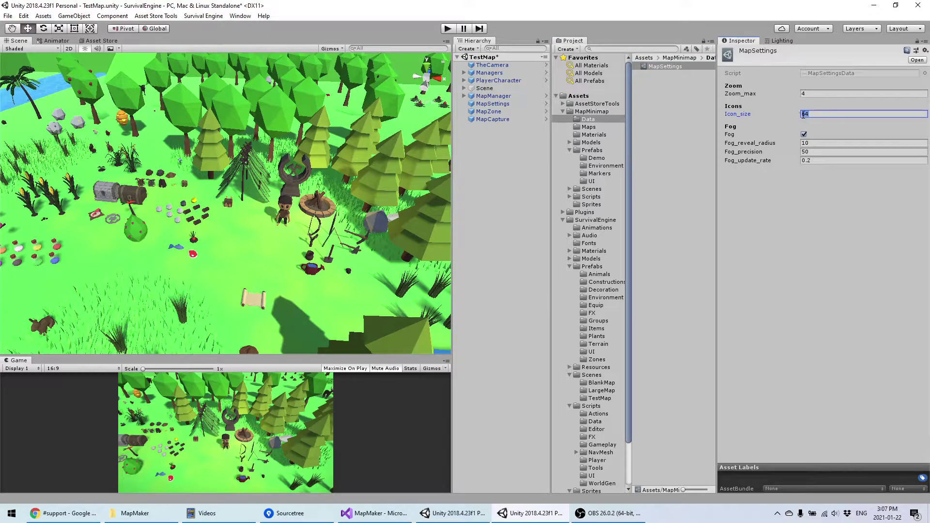
click(731, 95)
scroll(311, 218, down, 3)
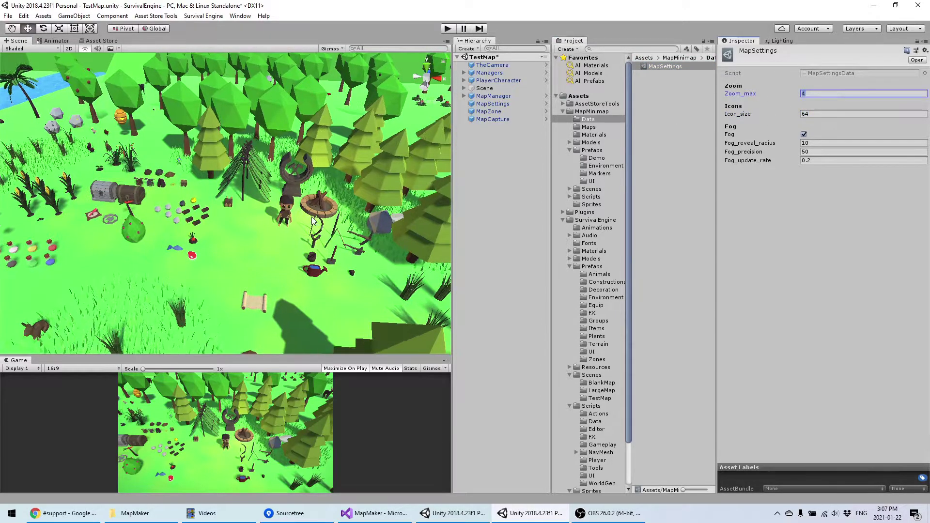
scroll(310, 220, up, 4)
right_drag(309, 222, 305, 242)
scroll(305, 241, down, 2)
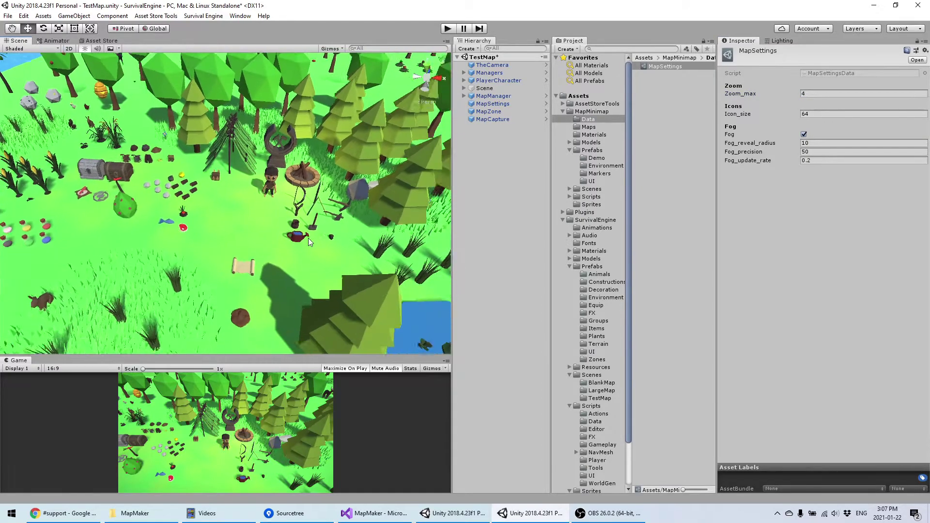
Disable Fog in MapSettings and play-test the scene, walking the character around, viewing the full map and ending the test.
click(804, 134)
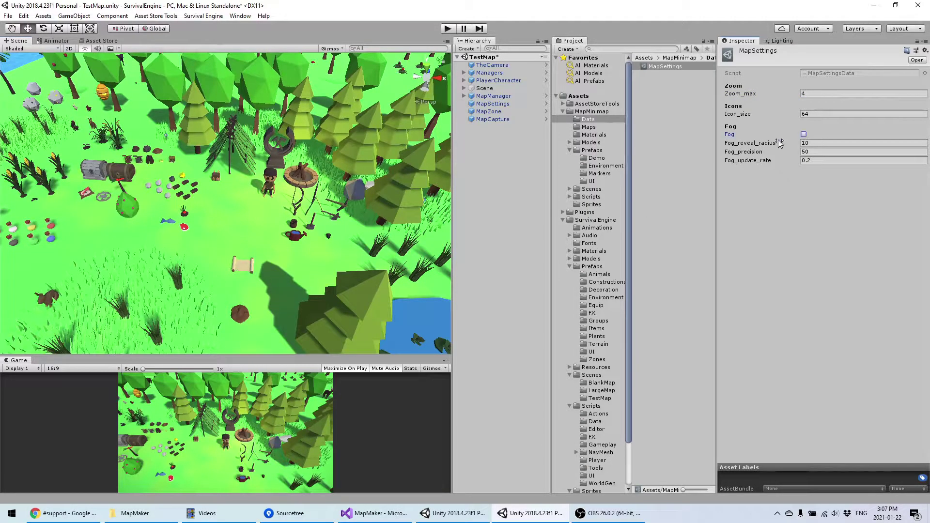
click(448, 29)
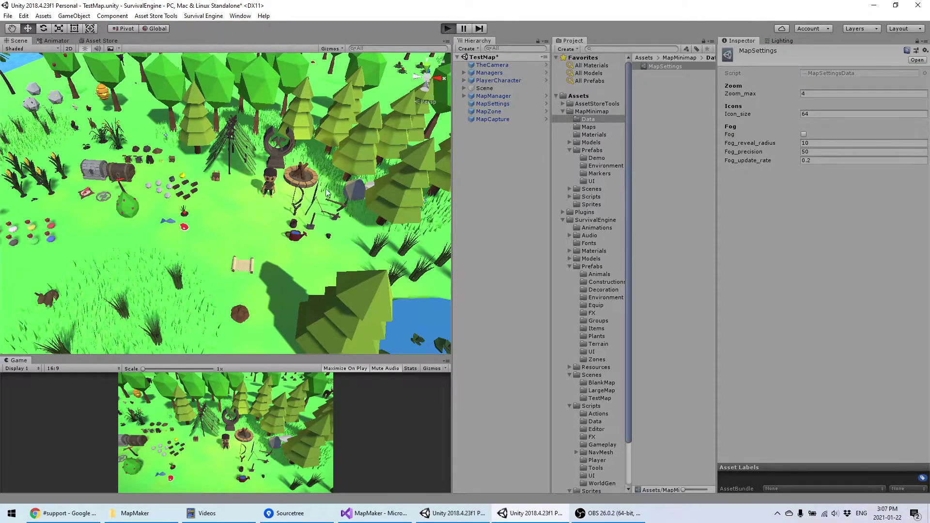
key(s)
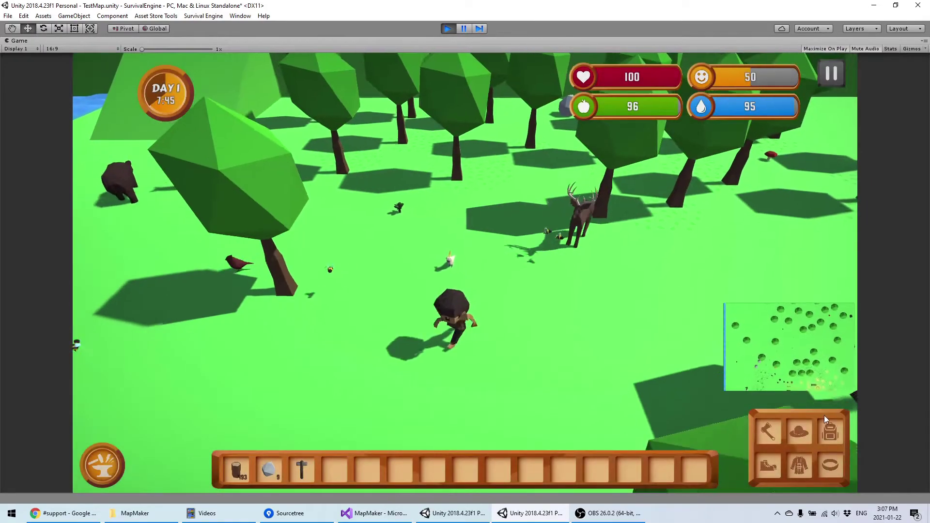
key(d)
click(770, 358)
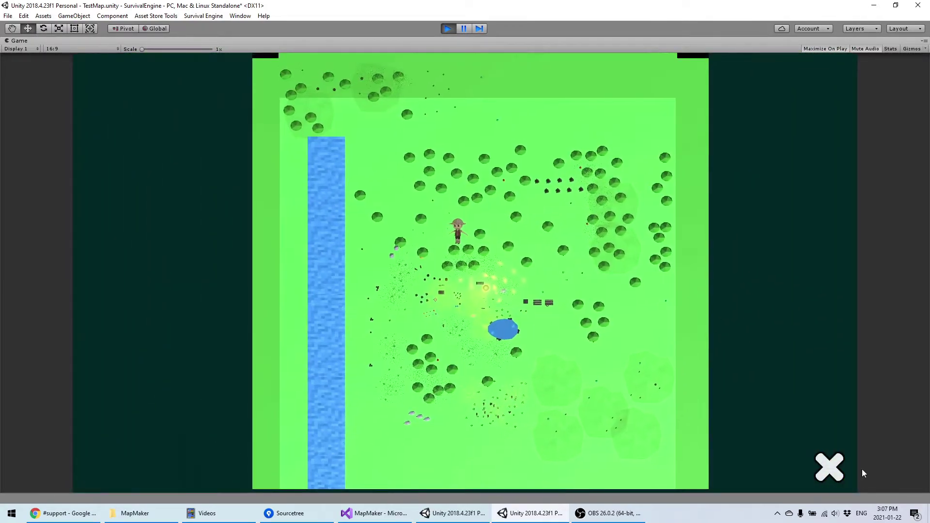
click(819, 457)
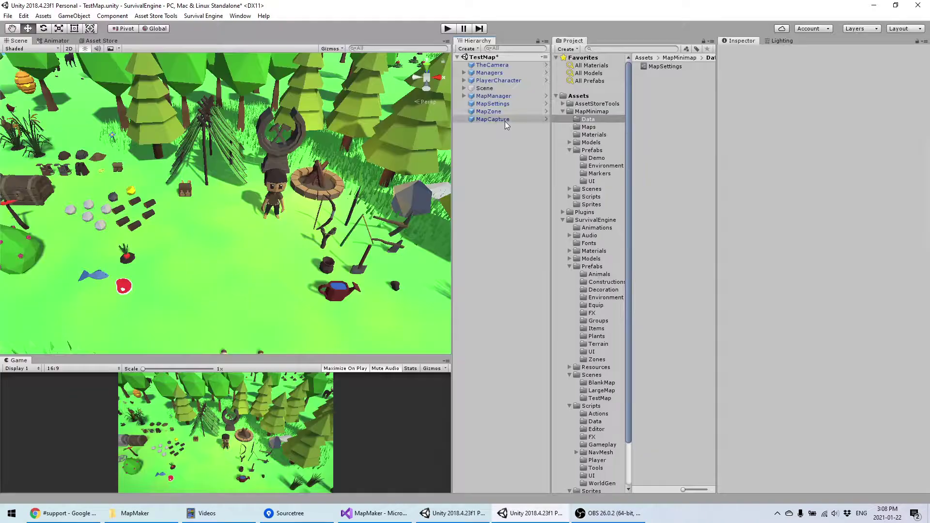
Select the MapCapture object, look over the scene, and examine the generated TestMap image from the Maps folder in an enlarged preview.
click(505, 120)
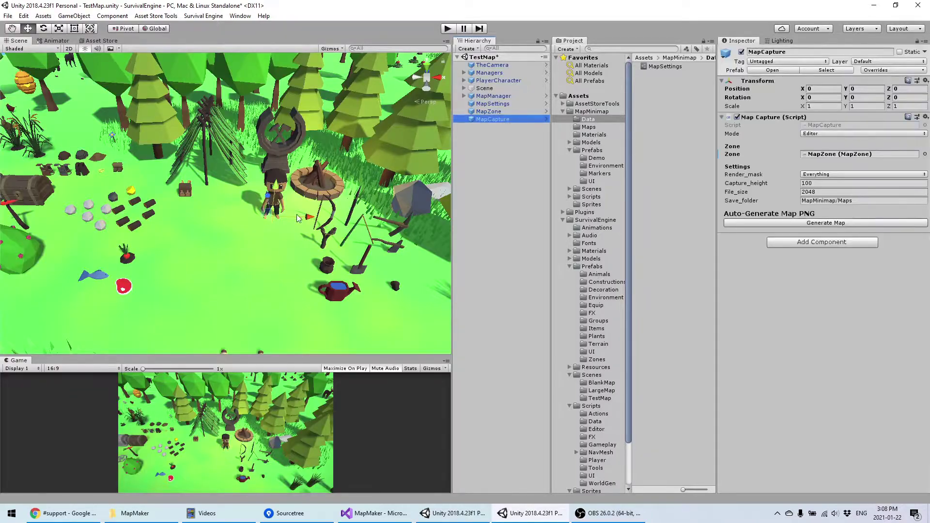
scroll(286, 216, down, 2)
middle_drag(286, 216, 286, 216)
right_drag(286, 216, 297, 218)
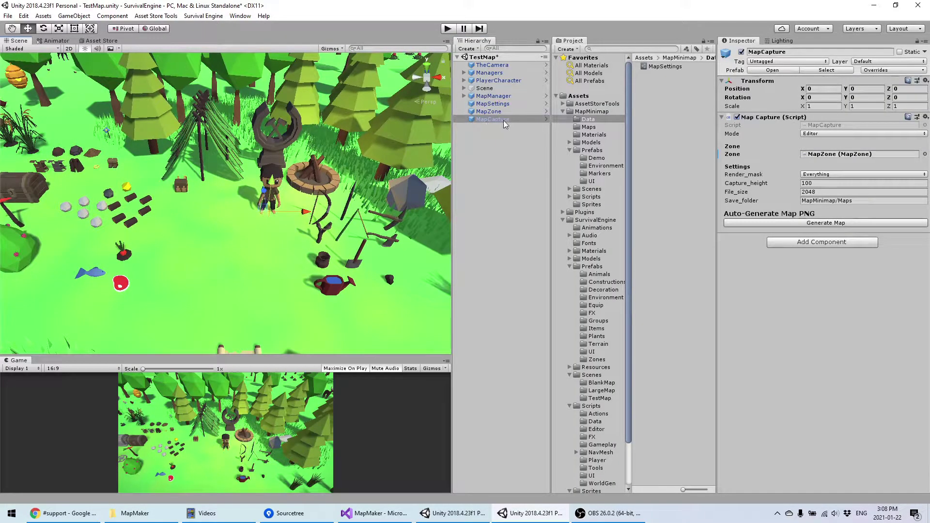
right_drag(293, 179, 316, 207)
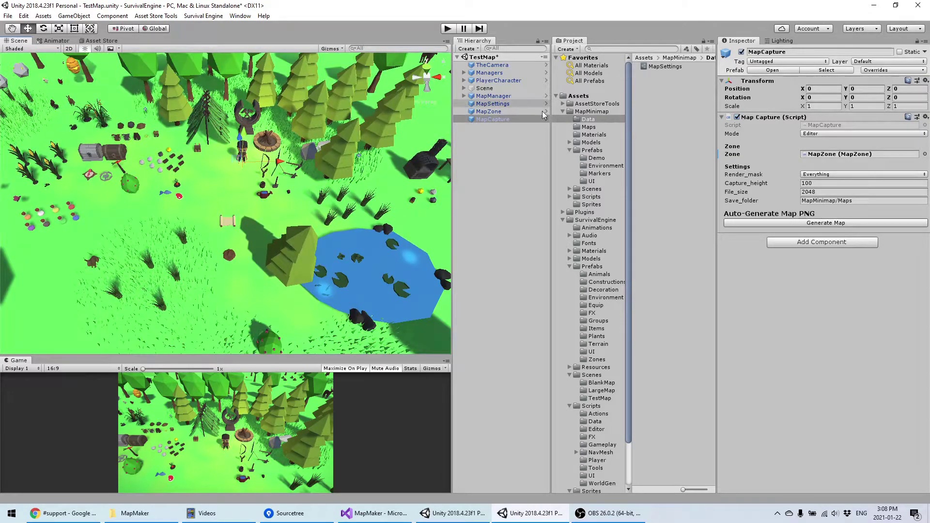
click(589, 127)
click(668, 75)
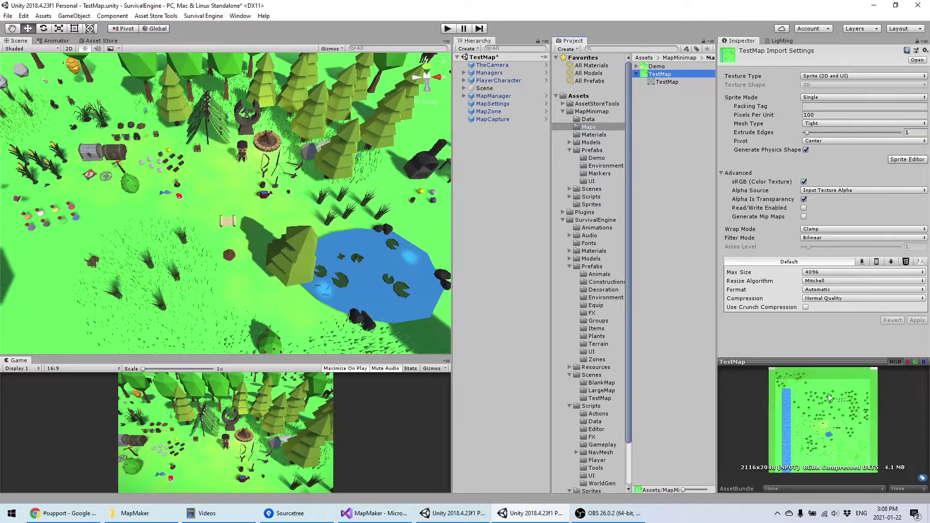
drag(825, 359, 827, 209)
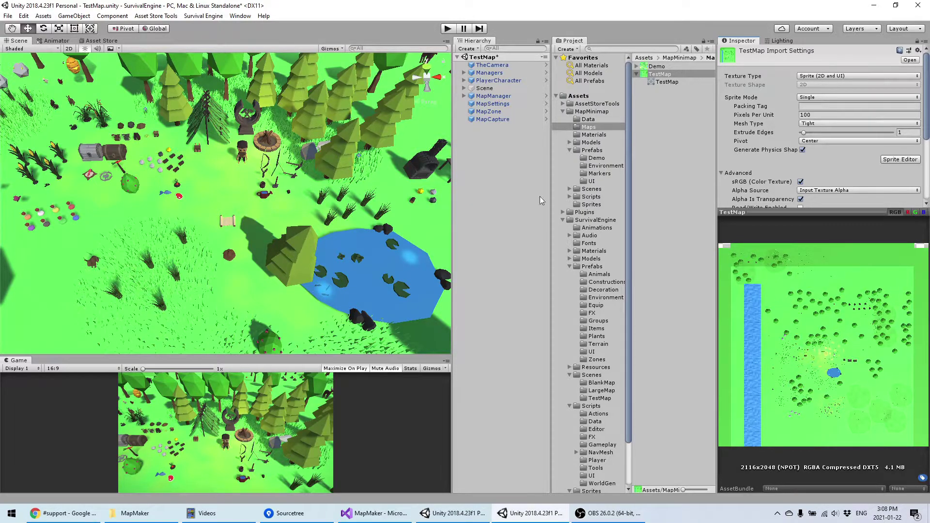
Examine the layers selectable in MapCapture's Render_mask setting.
click(491, 120)
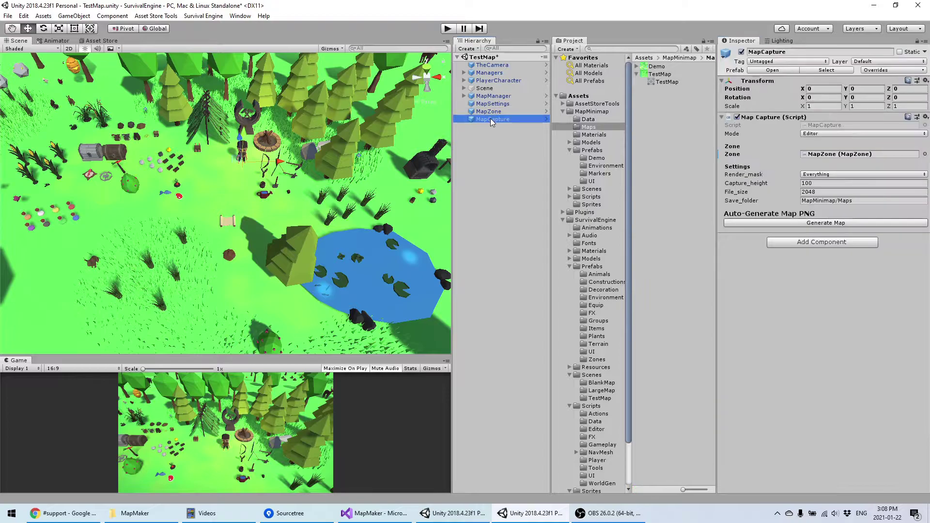
click(833, 182)
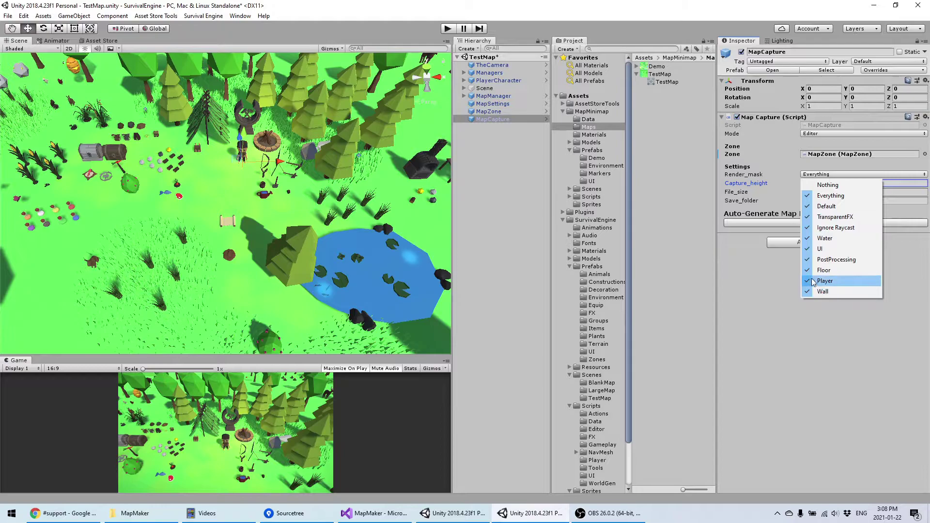
click(828, 366)
click(496, 137)
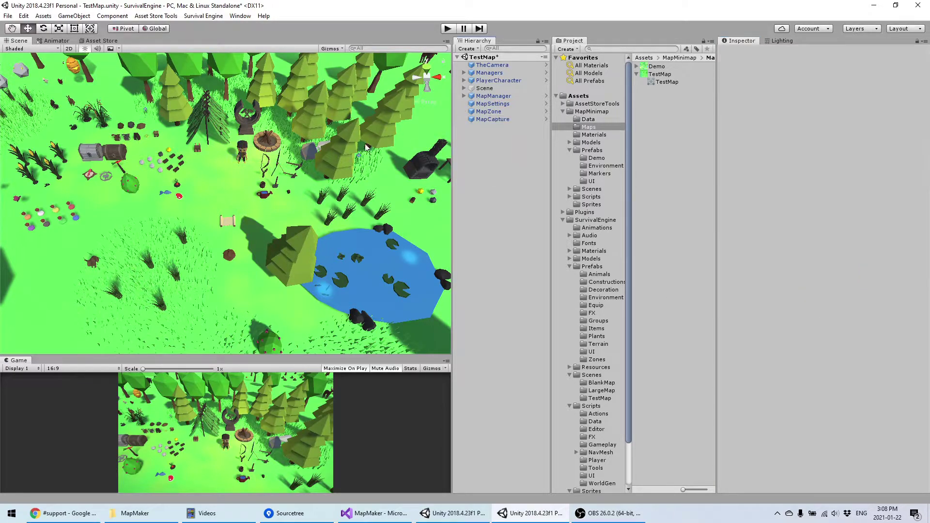
Starting from a pine tree's layer setting, add a new layer named Tree as User Layer 12.
click(340, 149)
click(861, 62)
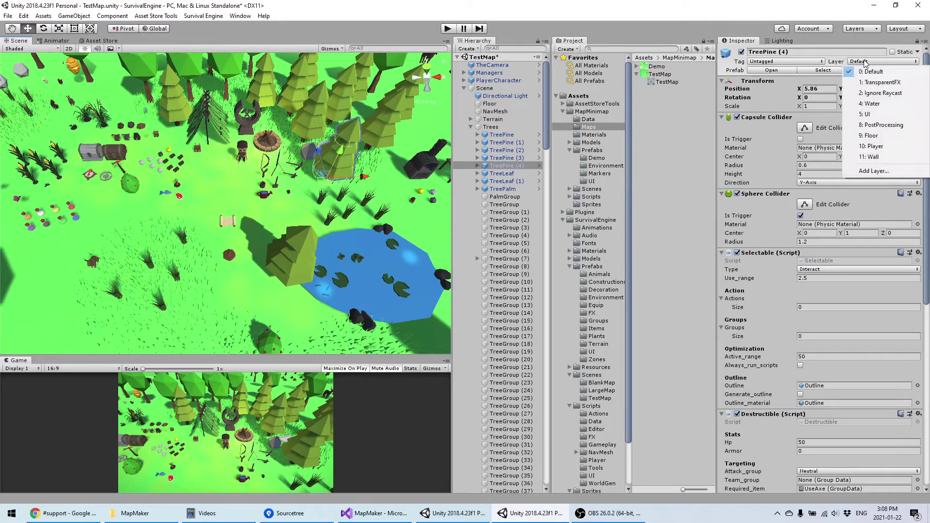
click(872, 171)
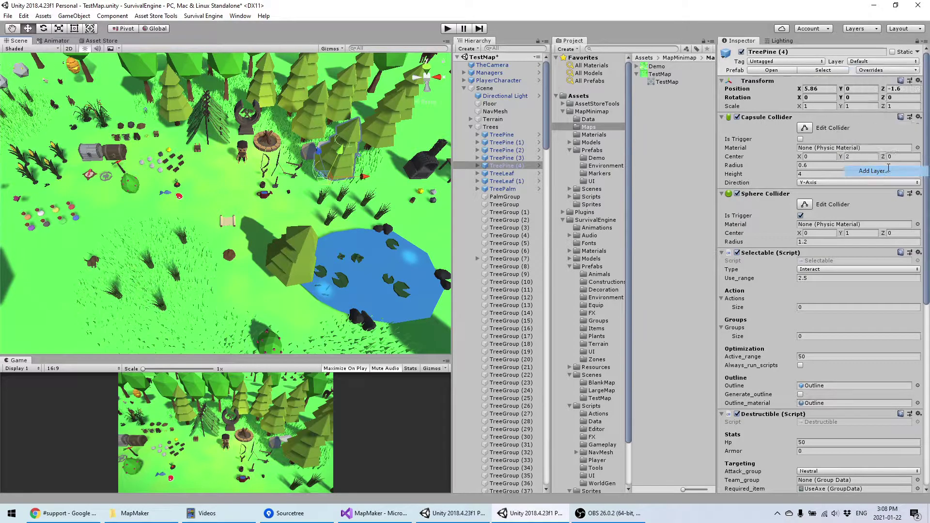
click(810, 209)
text(Trees)
click(540, 202)
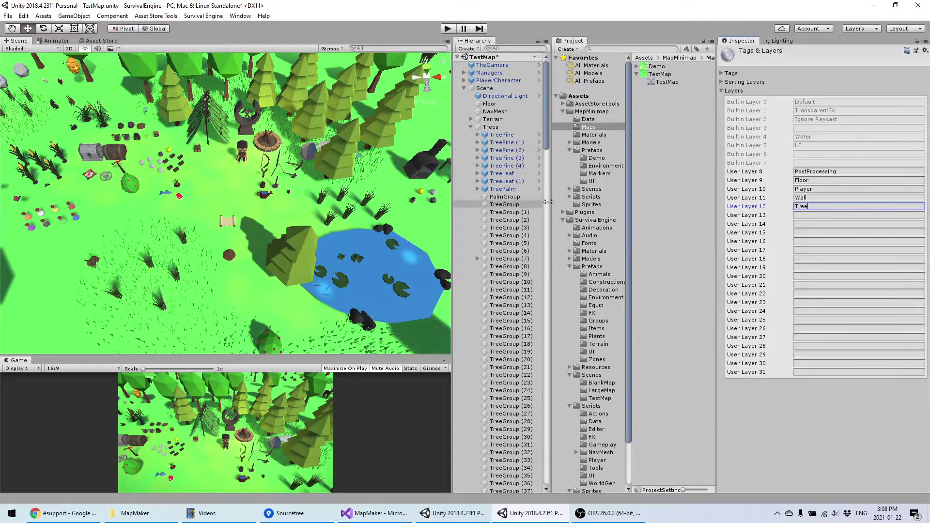
click(537, 195)
Open the TreePine prefab for editing, set its layer to Tree, and return to the scene.
click(512, 173)
click(514, 159)
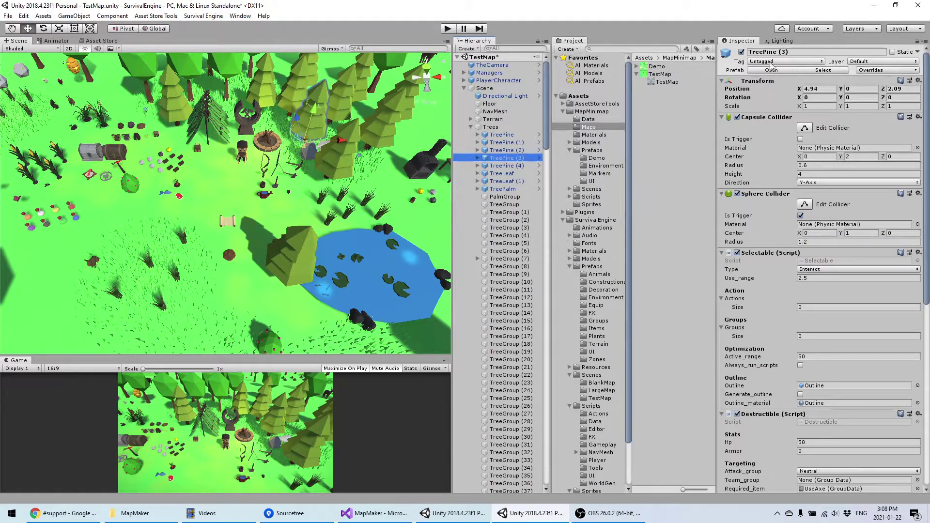
click(538, 158)
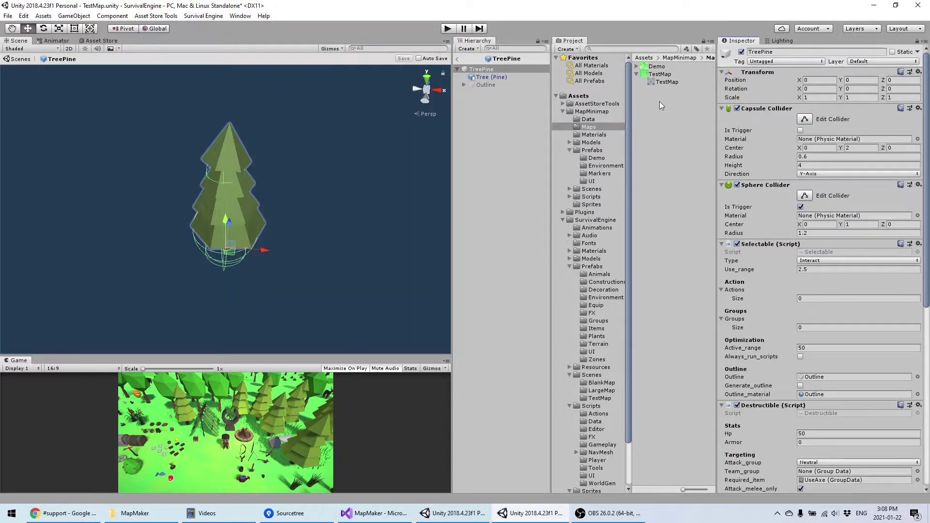
click(870, 62)
click(867, 155)
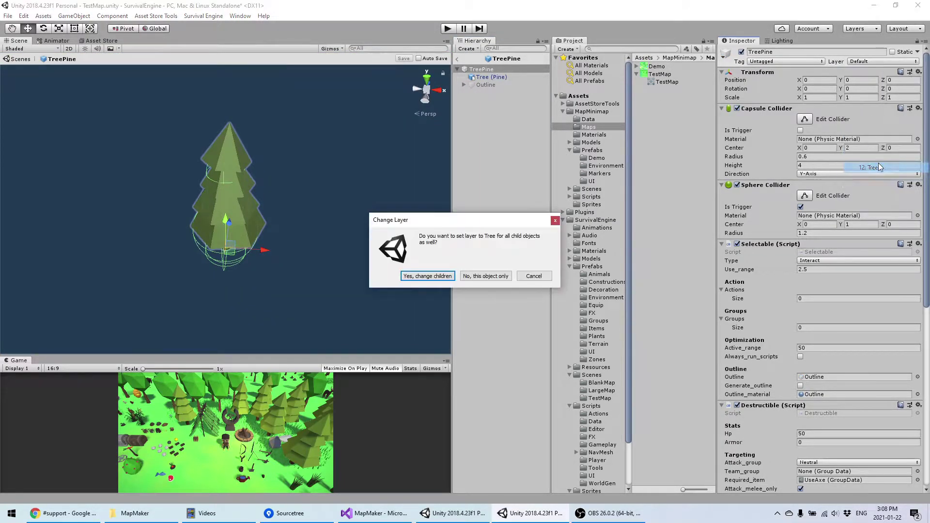
click(468, 278)
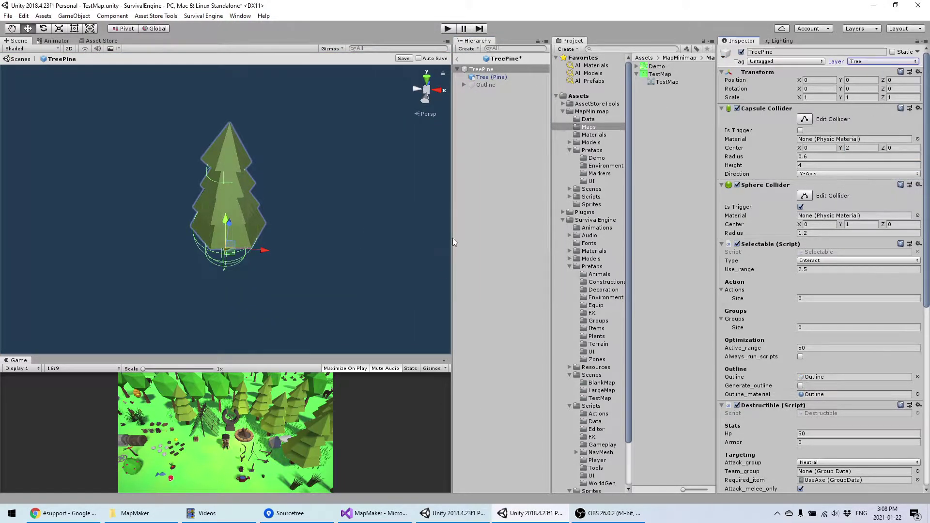
click(457, 59)
Open the TreeLeaf prefab, set its layer to Tree including all child objects, and return to the scene.
click(502, 173)
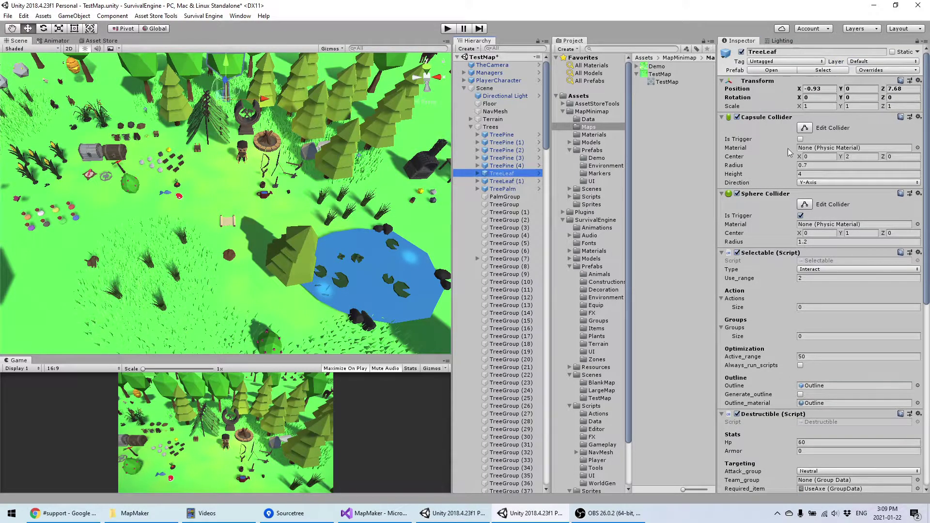
click(793, 70)
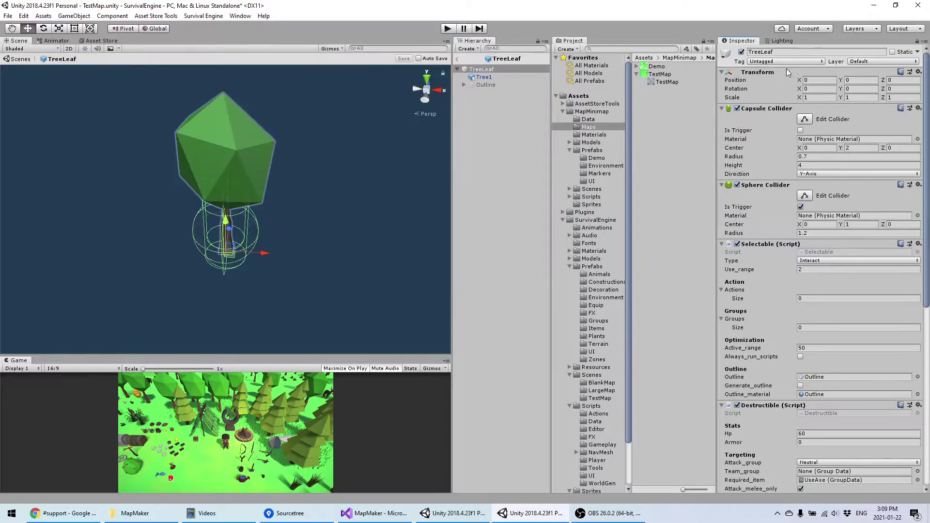
click(899, 62)
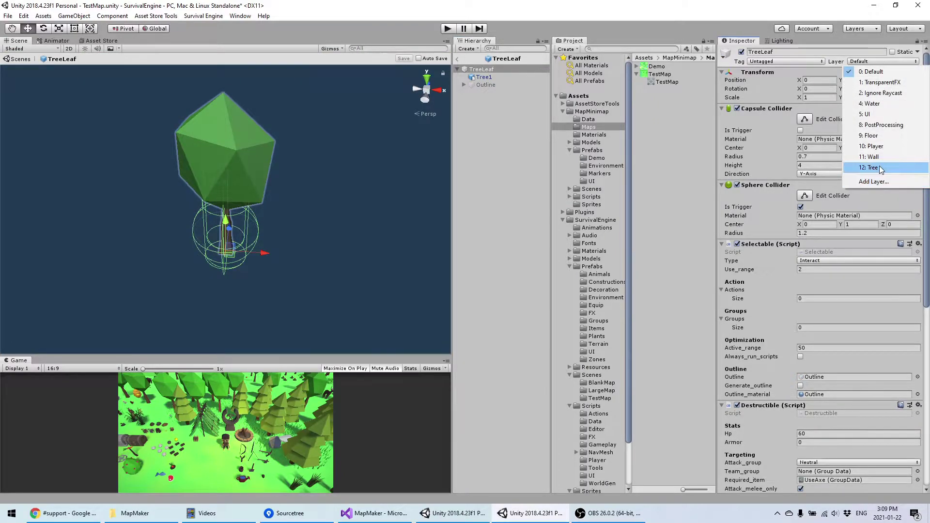
click(881, 171)
click(435, 273)
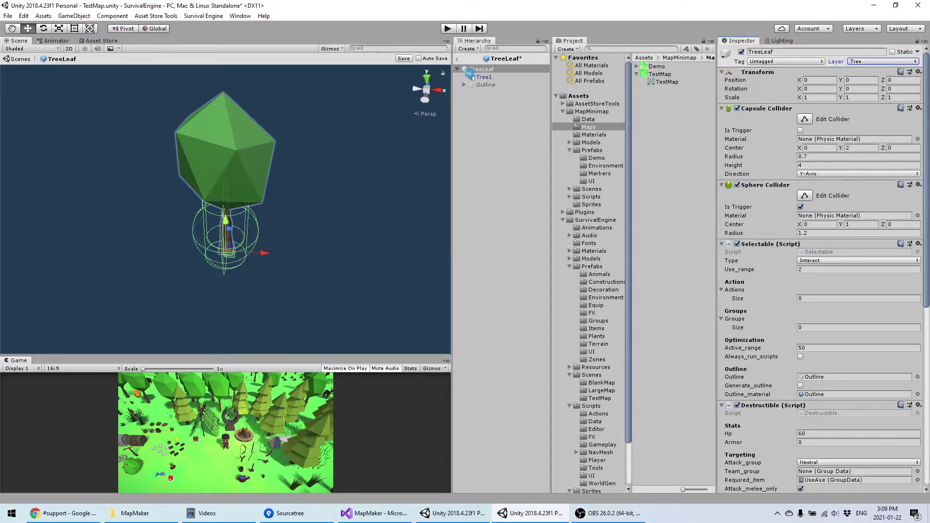
click(457, 59)
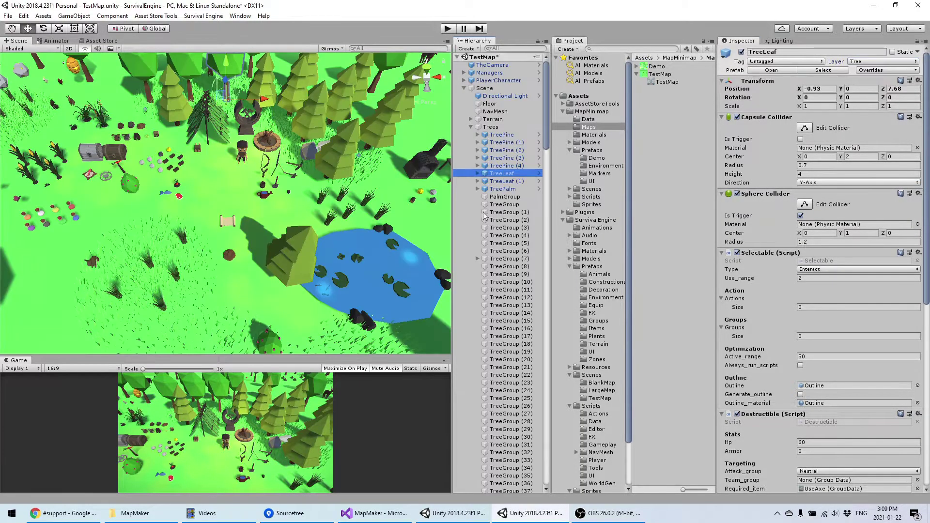
Exclude the Tree layer from MapCapture's Render_mask and regenerate the map image.
click(465, 90)
click(489, 119)
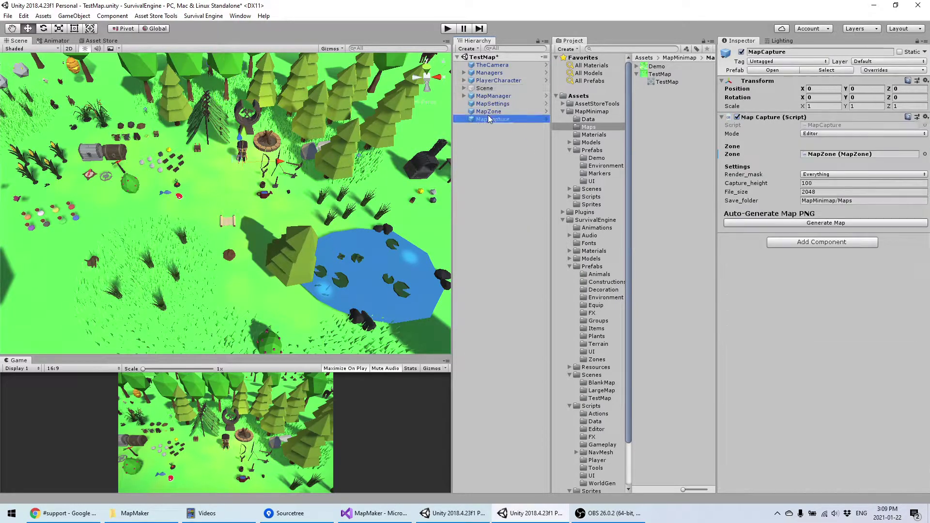
click(815, 176)
click(828, 303)
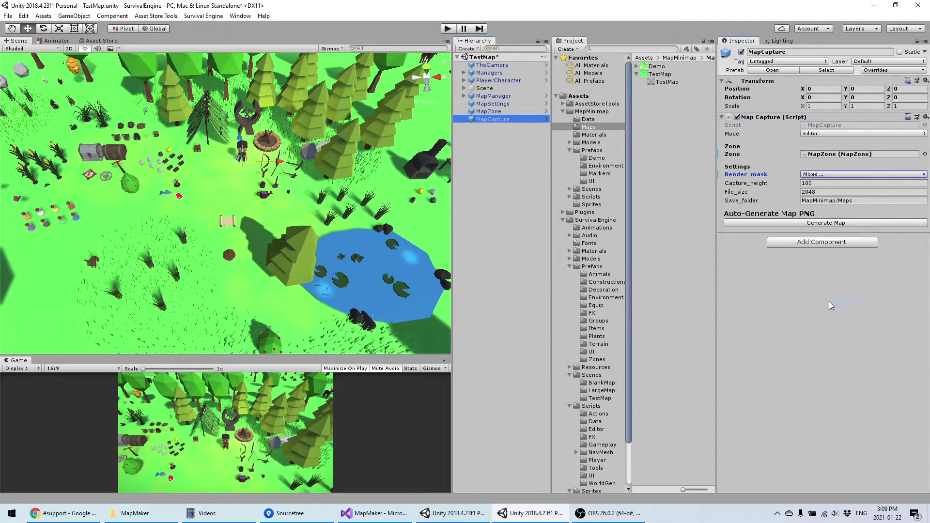
click(820, 223)
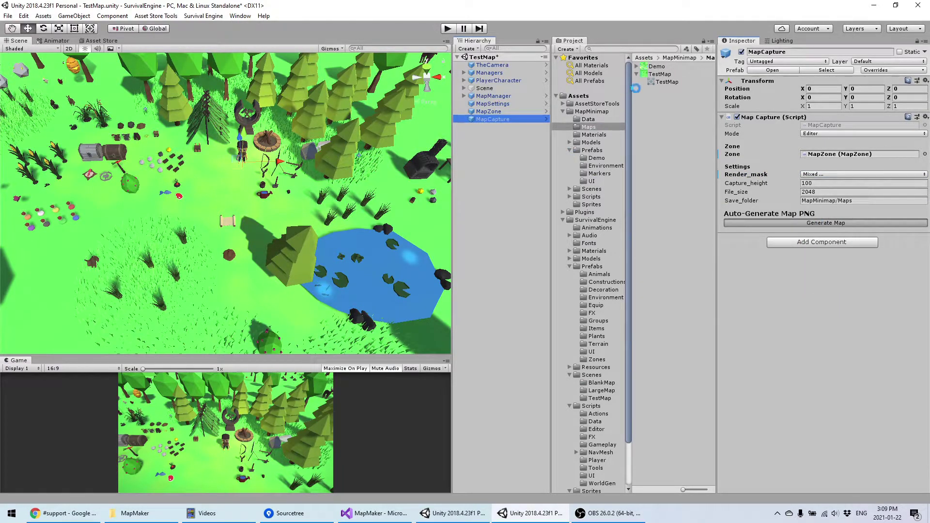
Check the regenerated TestMap image against the scene's trees, and inspect the layer of the apple tree near the pond.
click(659, 74)
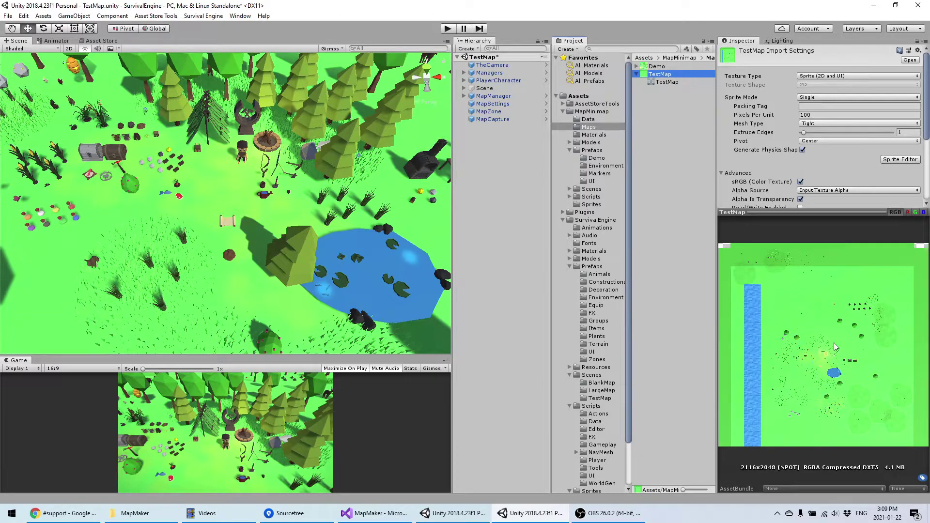
scroll(218, 184, down, 5)
middle_drag(297, 204, 170, 116)
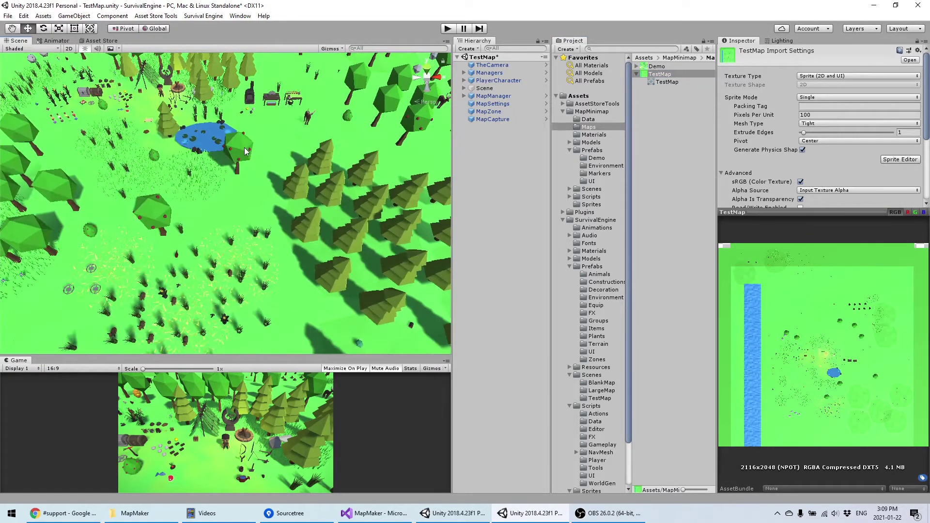
scroll(254, 184, up, 5)
middle_drag(250, 108, 283, 250)
scroll(266, 198, up, 3)
scroll(283, 251, down, 2)
middle_drag(253, 222, 262, 227)
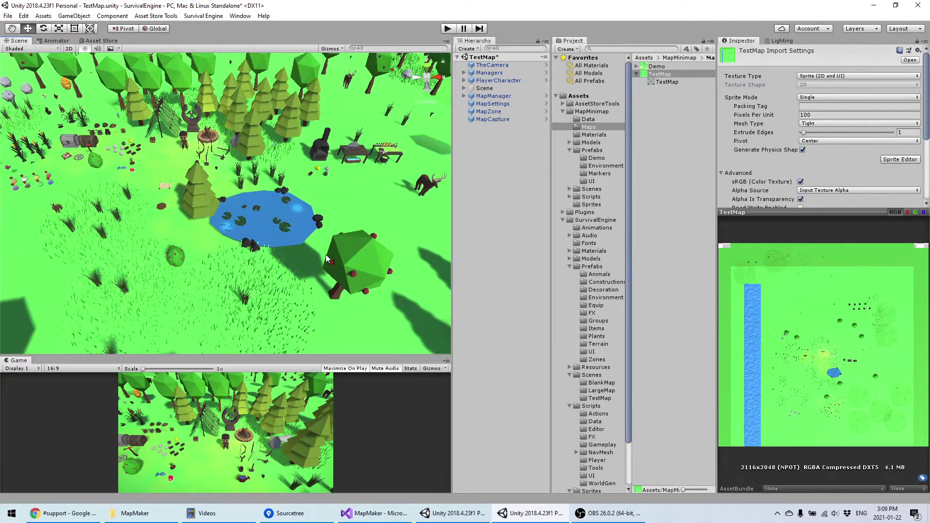
middle_drag(211, 155, 270, 221)
scroll(285, 247, up, 2)
middle_drag(388, 302, 301, 188)
click(367, 183)
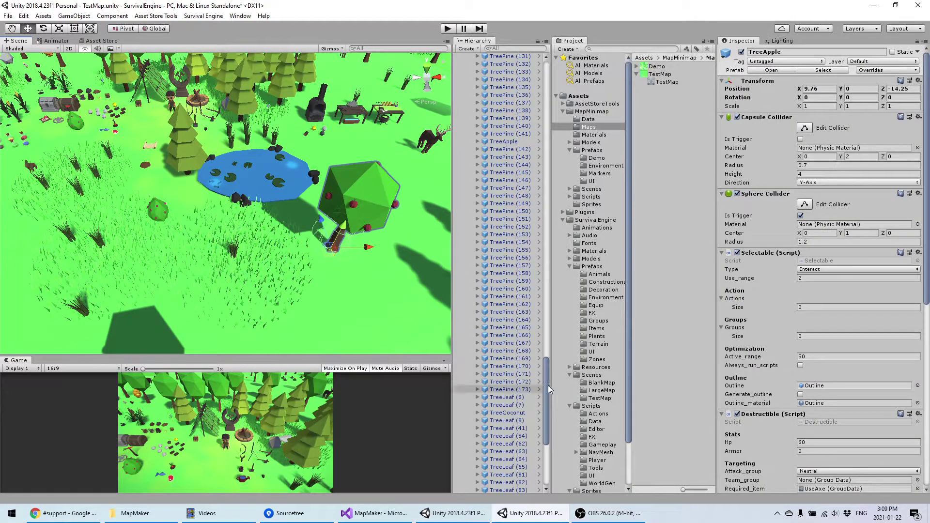
drag(550, 387, 536, 31)
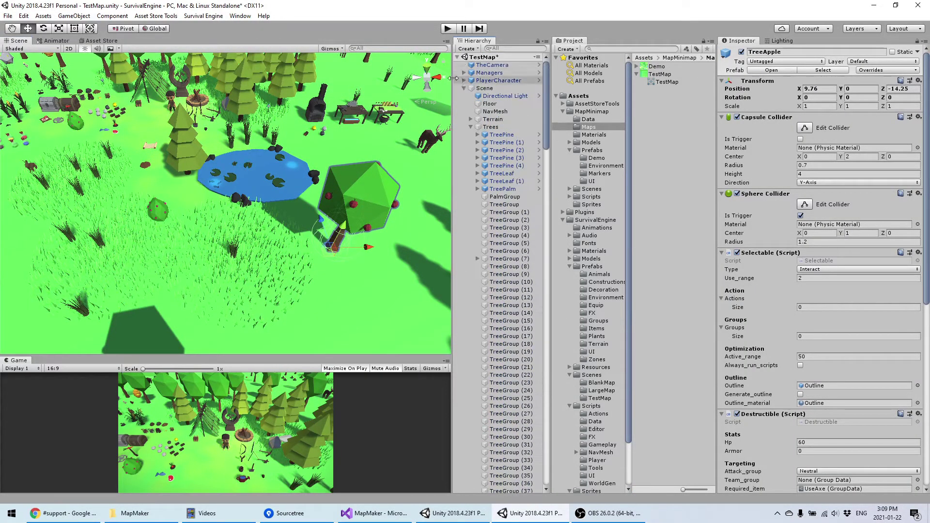
Play-test the TestMap scene, walking the character through the forest to check the minimap, and stop the game.
click(449, 29)
click(448, 29)
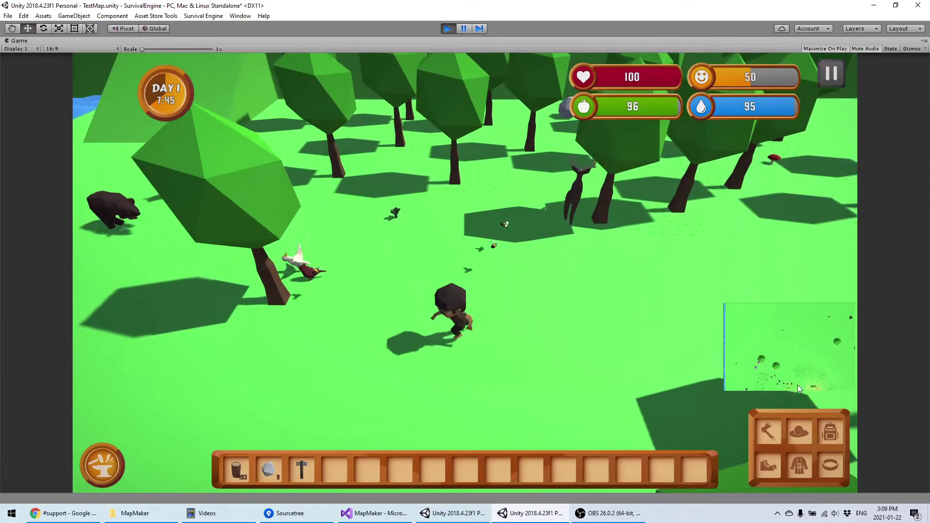
key(w)
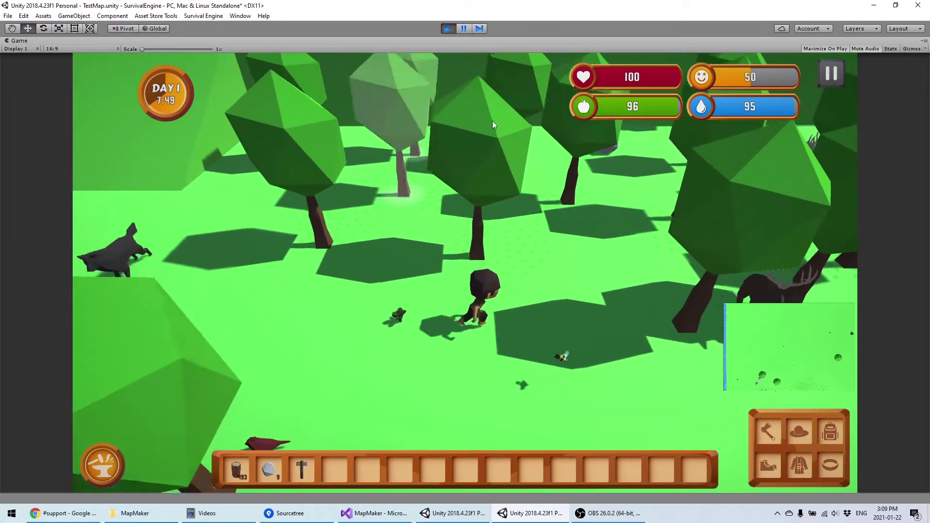
click(447, 29)
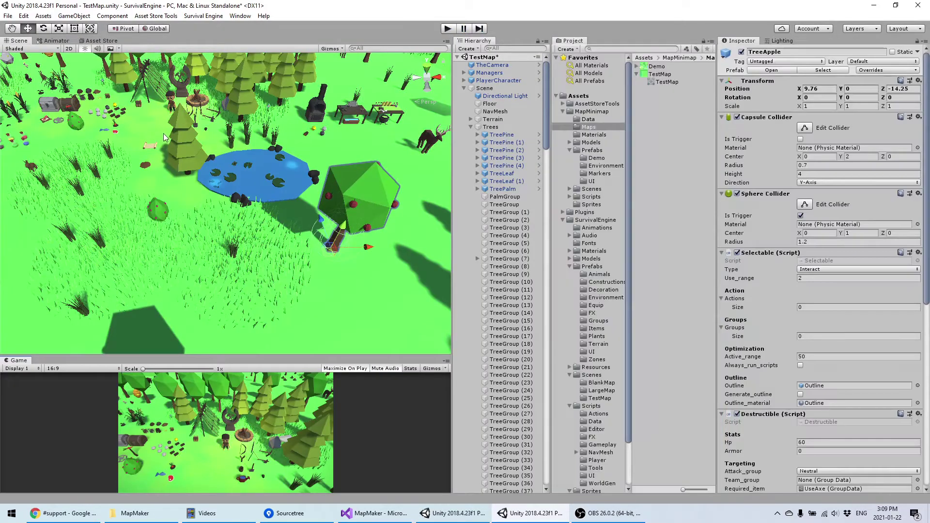
Open the TreeLeaf prefab from a leafy tree in the scene and add a Map Icon component to it.
middle_drag(167, 123, 273, 220)
scroll(282, 249, up, 5)
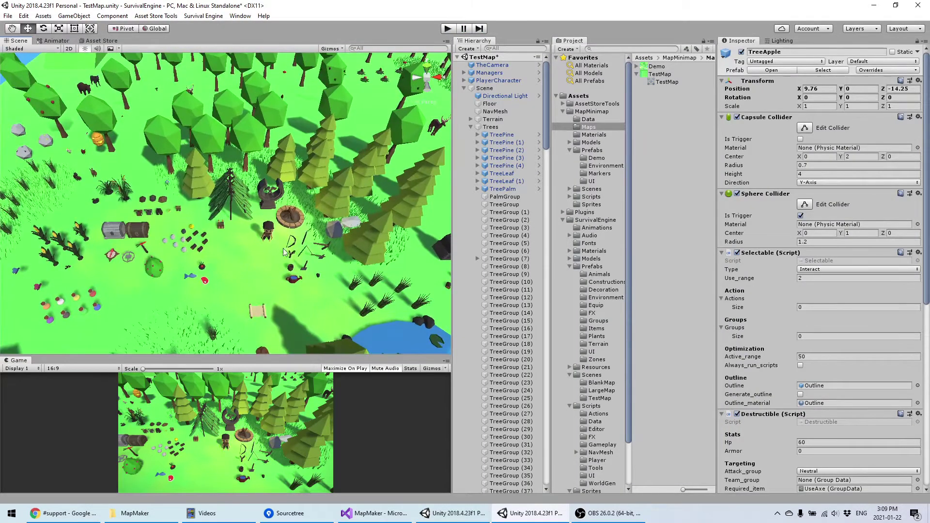
click(205, 140)
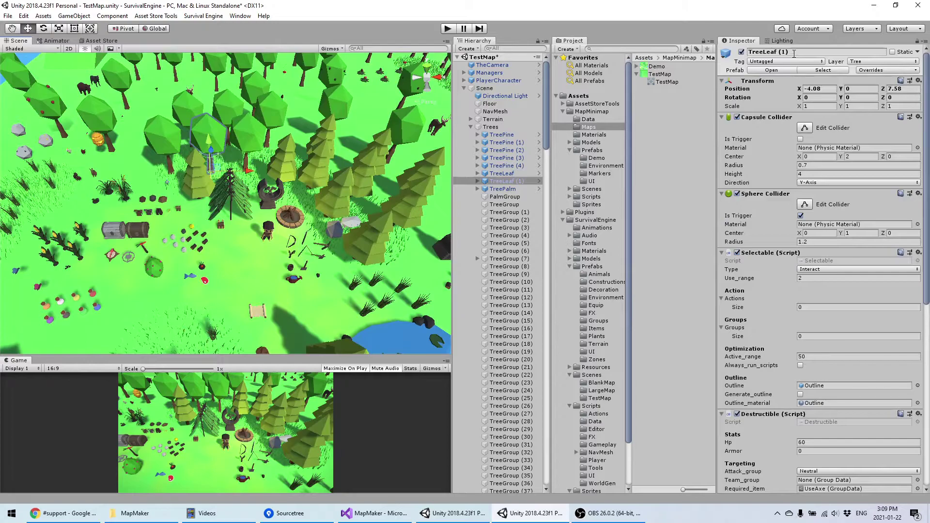
click(767, 70)
scroll(844, 324, down, 11)
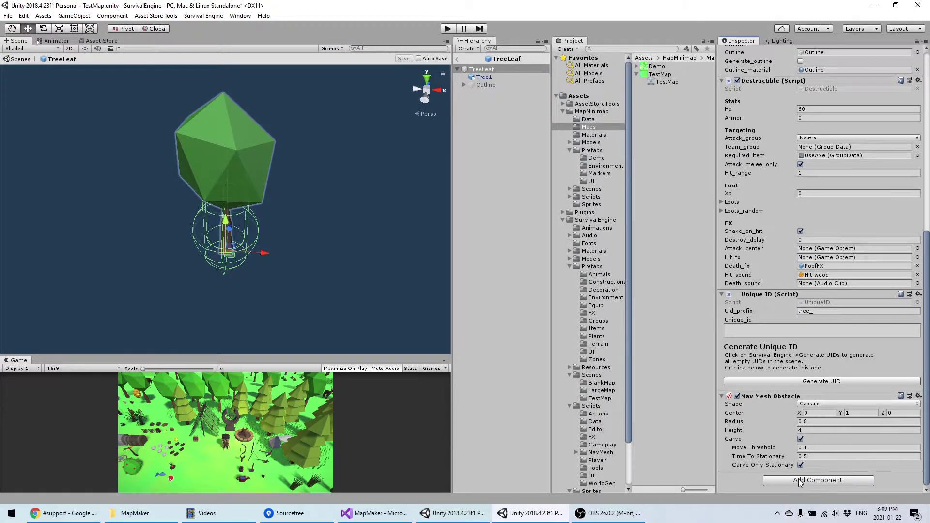
click(799, 481)
click(804, 356)
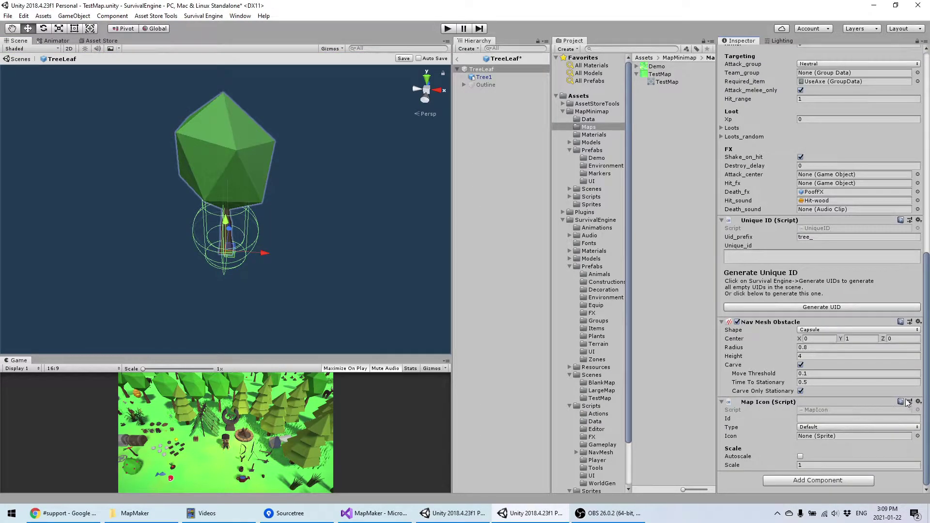
Assign the TreeLeaf sprite as the icon of the prefab's Map Icon component.
click(917, 436)
text(tree)
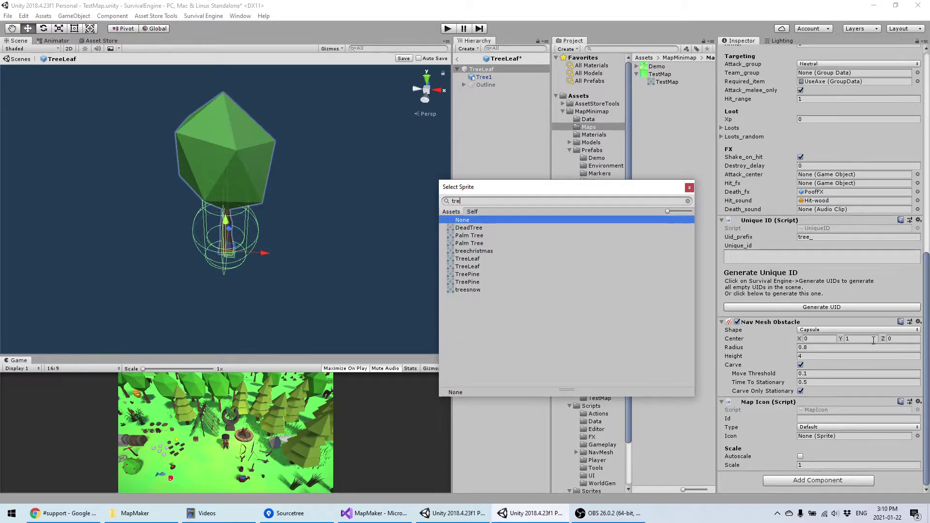
click(479, 266)
click(478, 259)
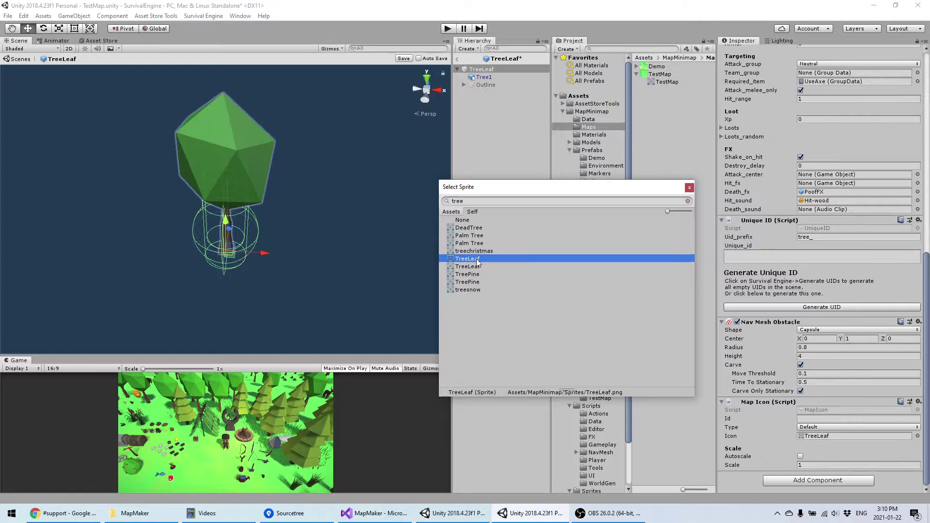
click(481, 266)
click(688, 188)
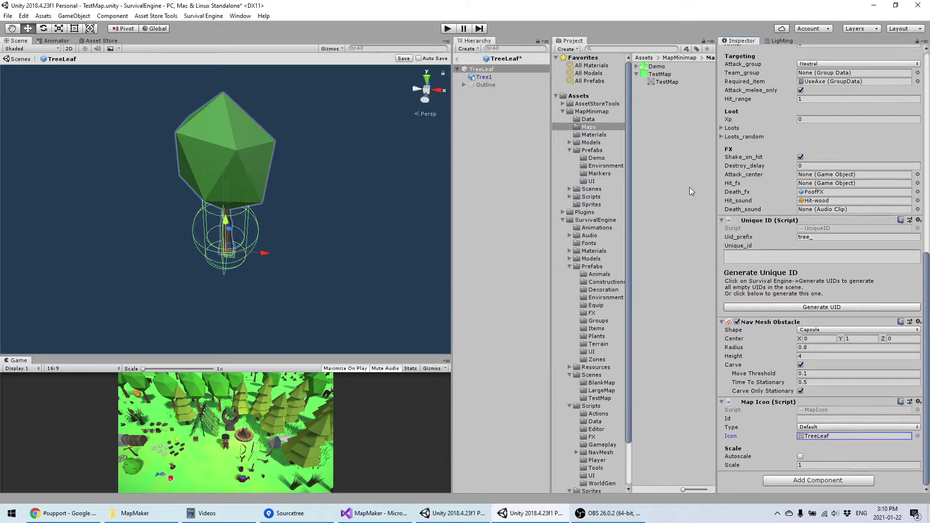
Run the game and pan across the full map to check the tree icons.
key(ctrl+p)
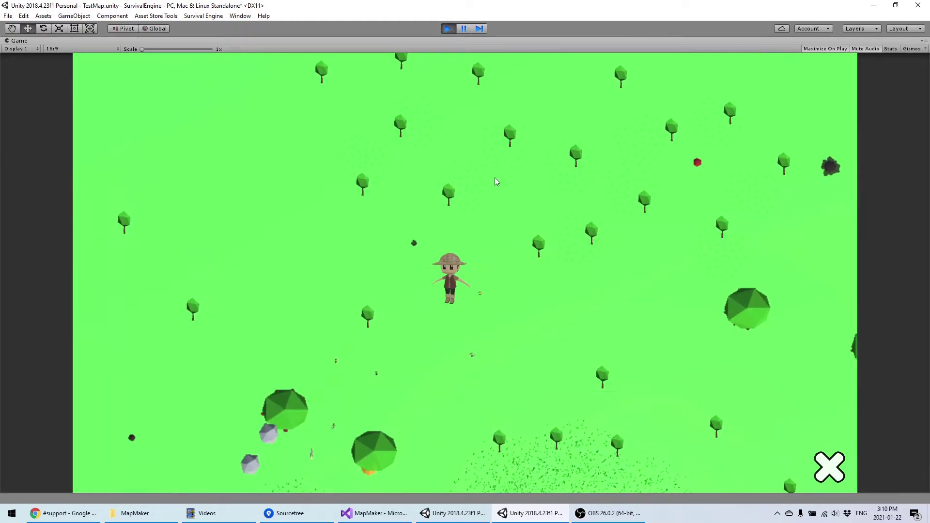
drag(368, 145, 479, 310)
drag(555, 244, 501, 315)
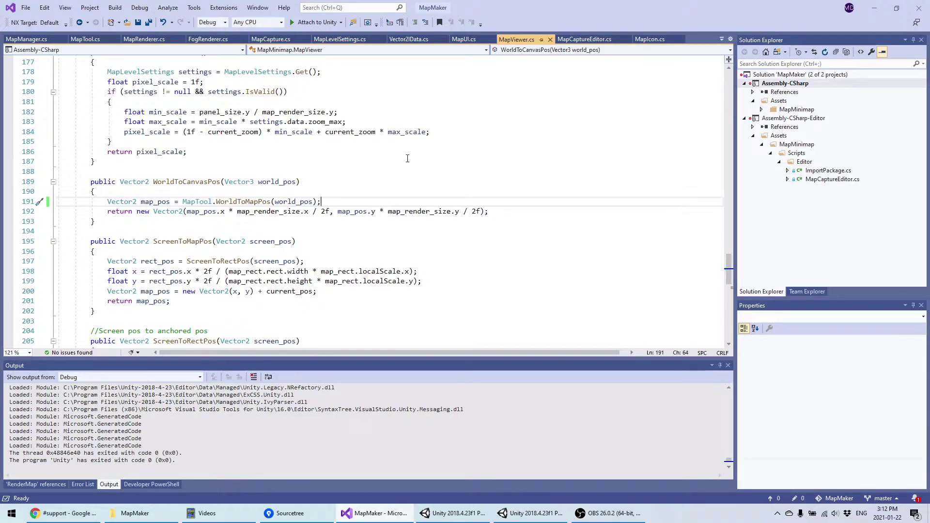
Look through MapViewer.cs, and switch to MapManager.cs to review its open, close and reveal map functions.
scroll(484, 136, down, 13)
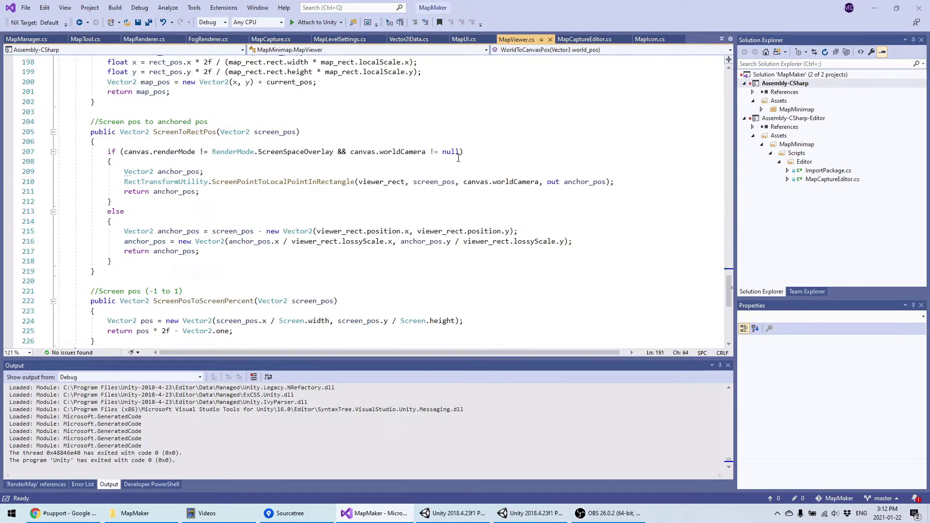
scroll(450, 152, up, 16)
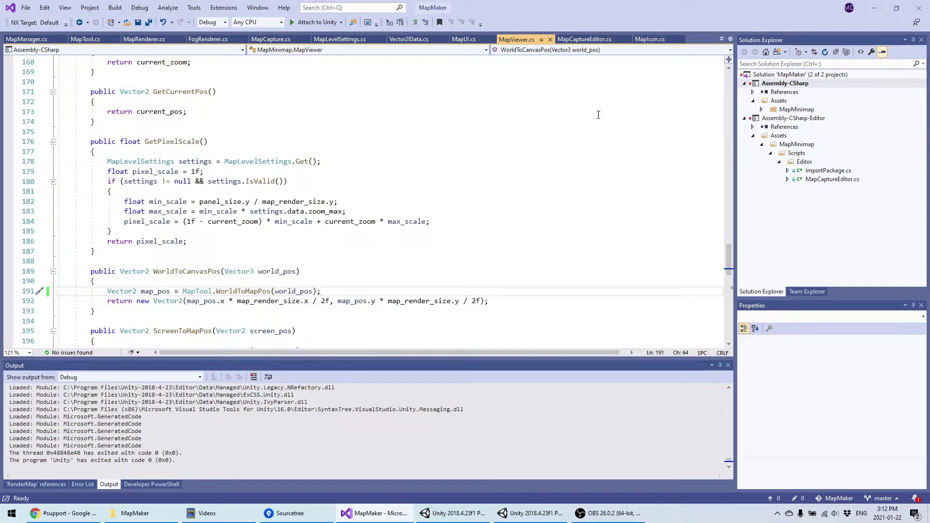
key(ctrl+Tab)
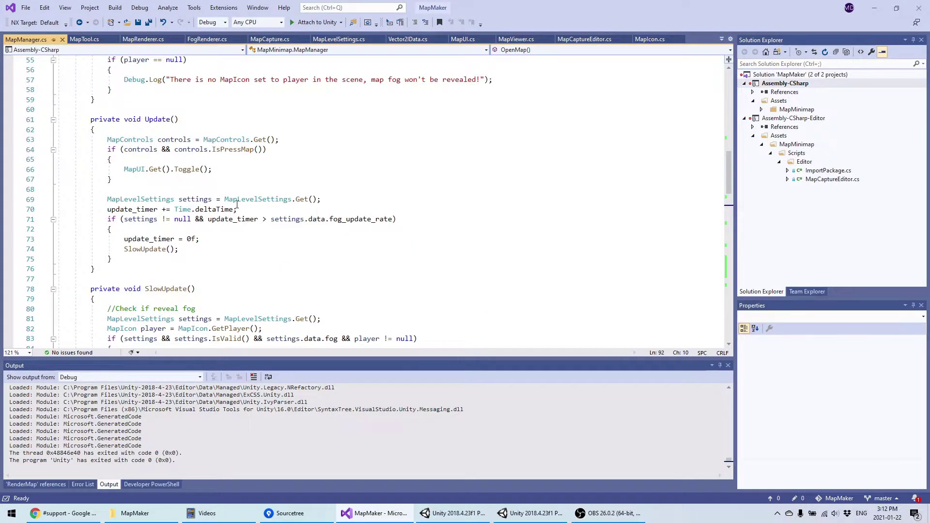
scroll(242, 202, down, 5)
scroll(201, 221, down, 4)
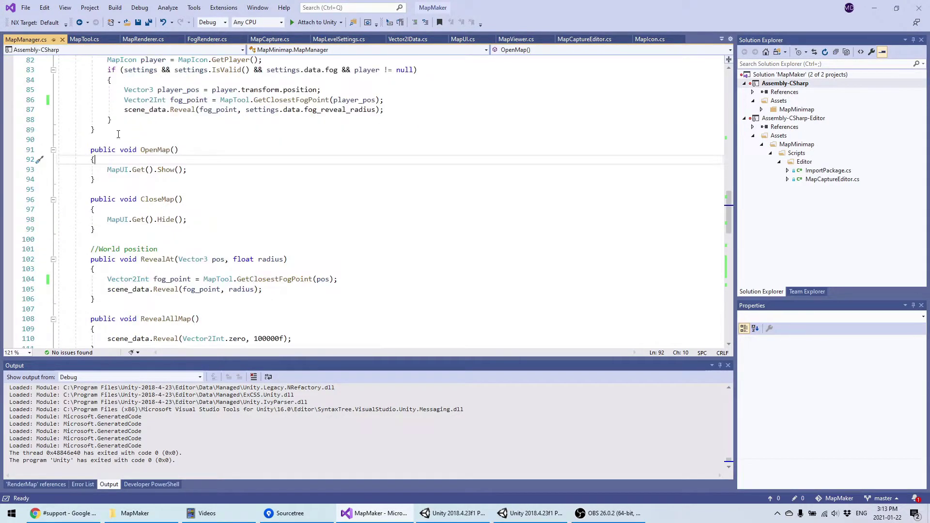
click(285, 241)
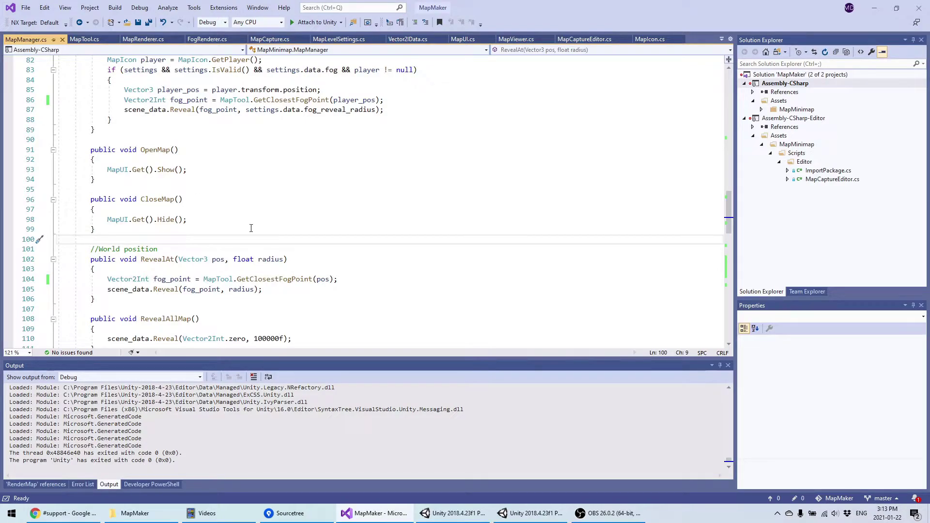
scroll(251, 228, down, 3)
click(170, 189)
click(187, 248)
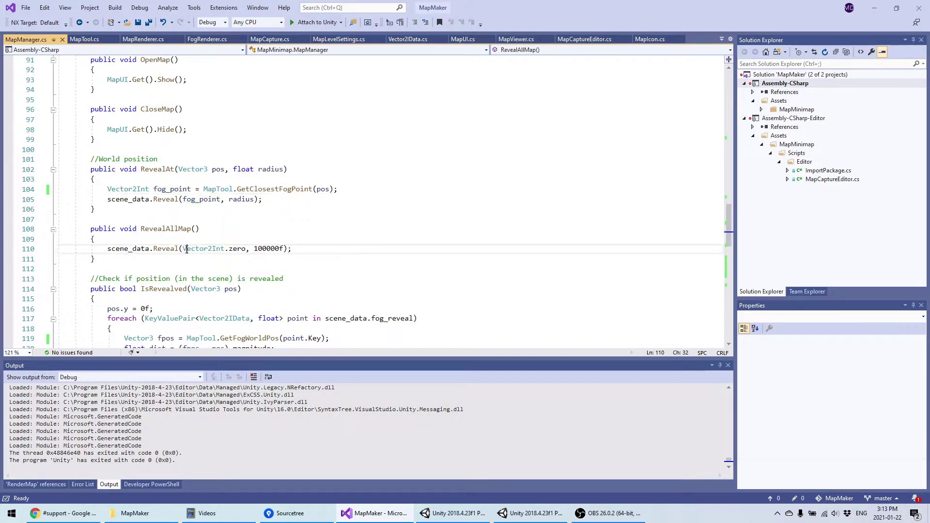
scroll(199, 232, up, 3)
click(206, 220)
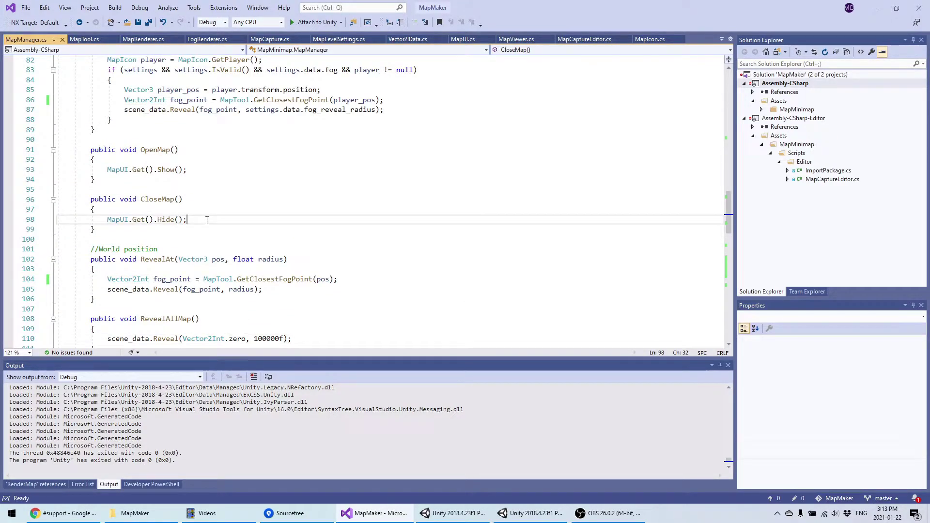
Examine the OpenMap, CloseMap, RevealAt and RevealAllMap functions in MapManager.cs, including RevealAt's pos and radius parameters.
double_click(158, 151)
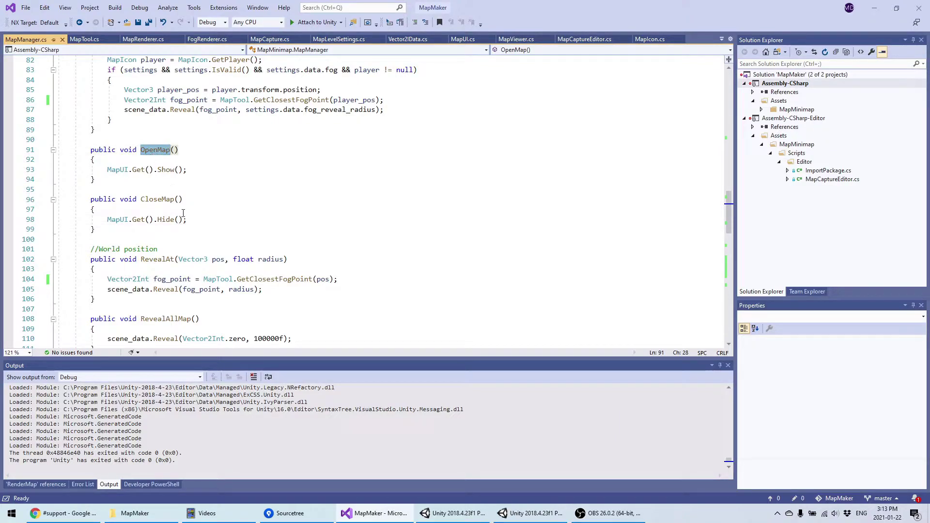
double_click(160, 199)
scroll(186, 192, down, 2)
scroll(187, 193, down, 2)
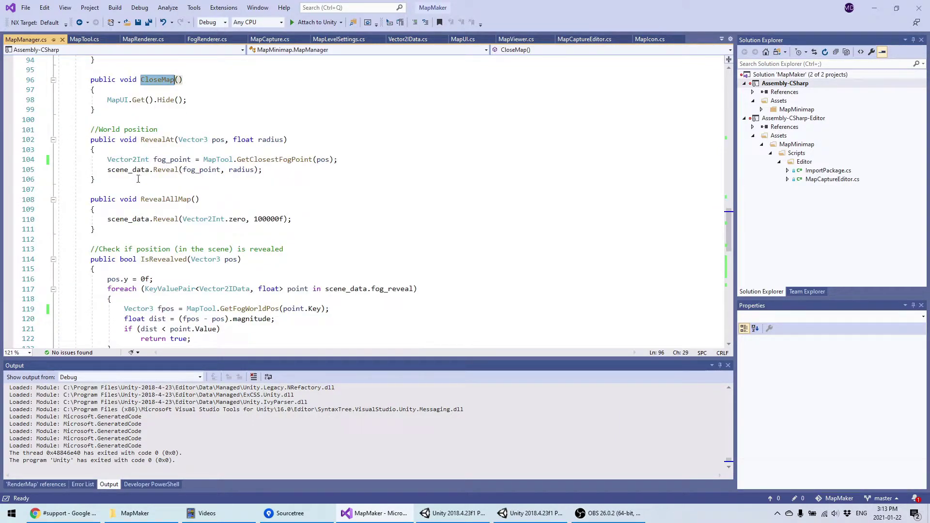
click(172, 159)
double_click(157, 140)
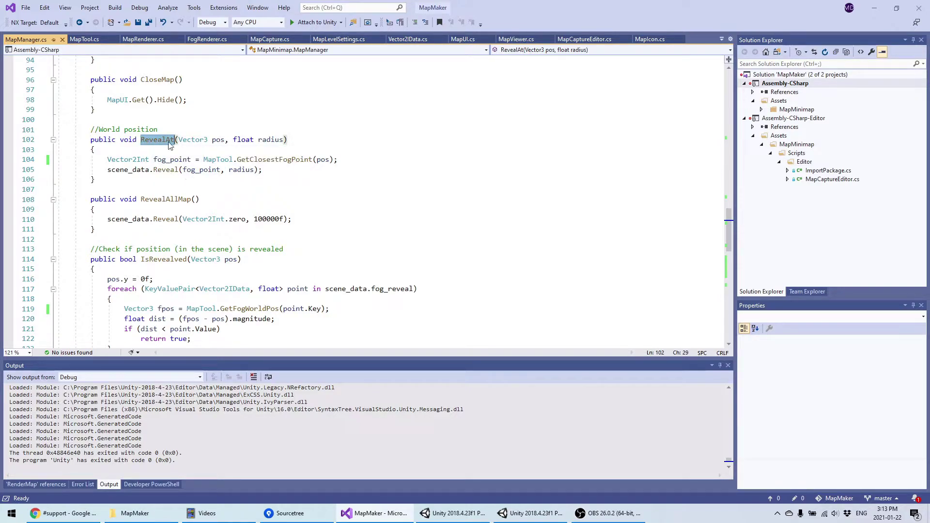
double_click(171, 199)
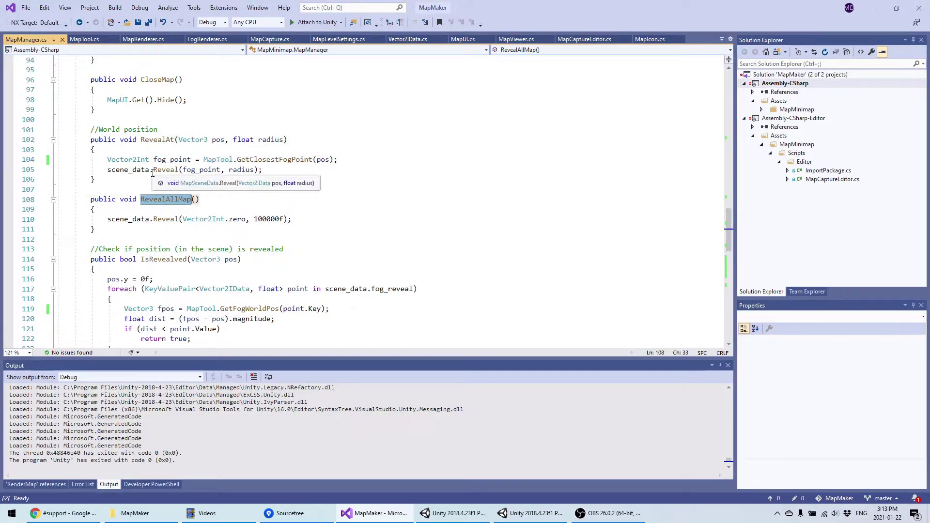
double_click(154, 139)
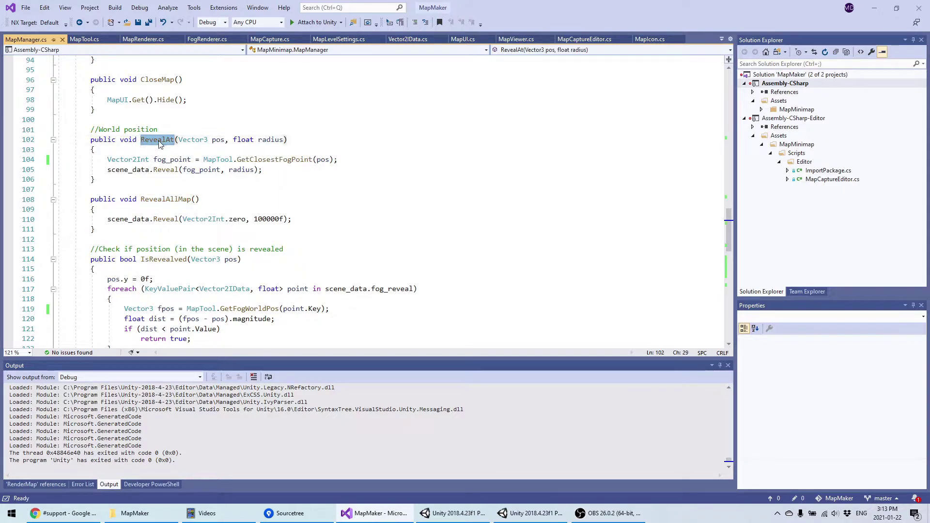
double_click(218, 140)
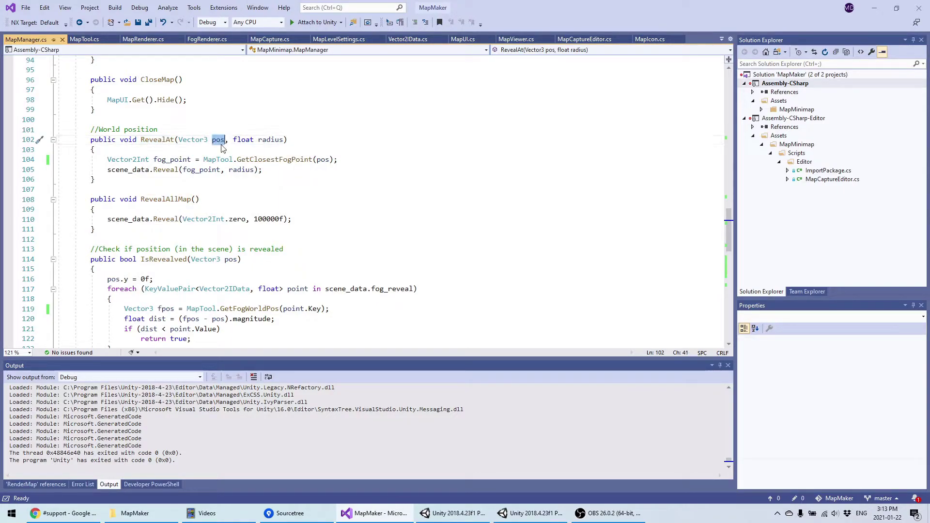
double_click(265, 140)
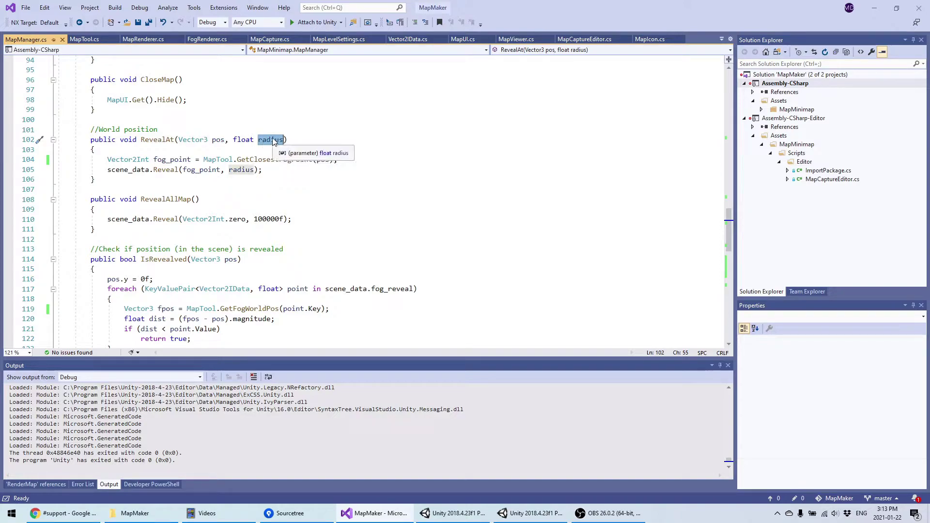
Examine the IsRevealved function in MapManager.cs and compare its pos parameter with the one in RevealAt.
scroll(206, 193, down, 2)
click(149, 131)
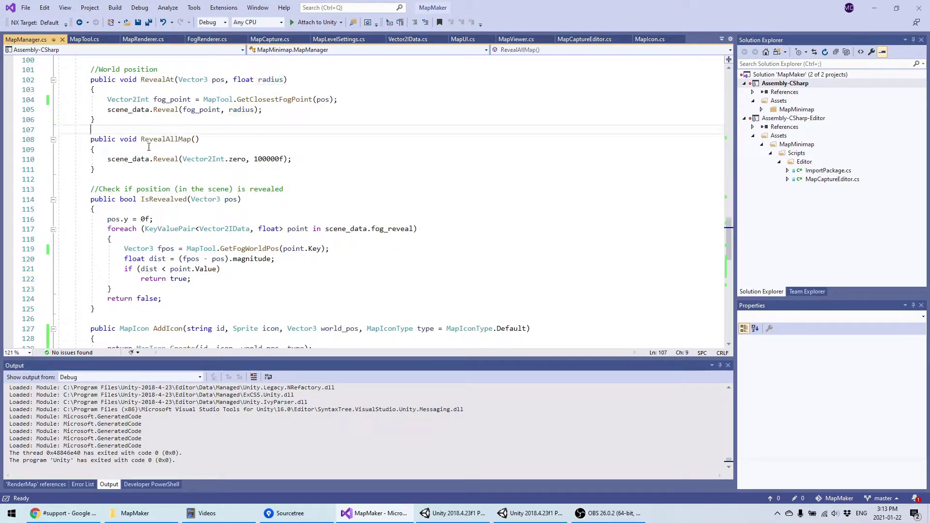
scroll(161, 141, down, 2)
double_click(162, 140)
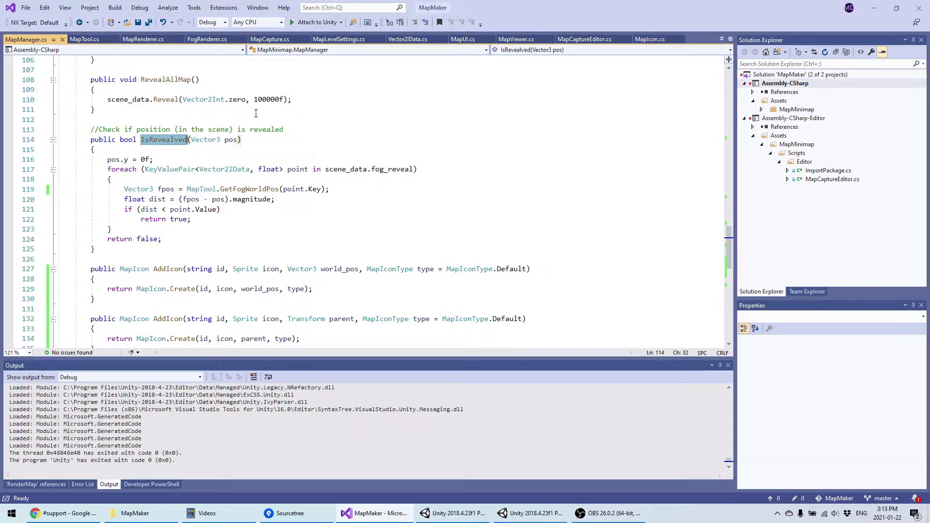
scroll(227, 140, up, 3)
double_click(218, 111)
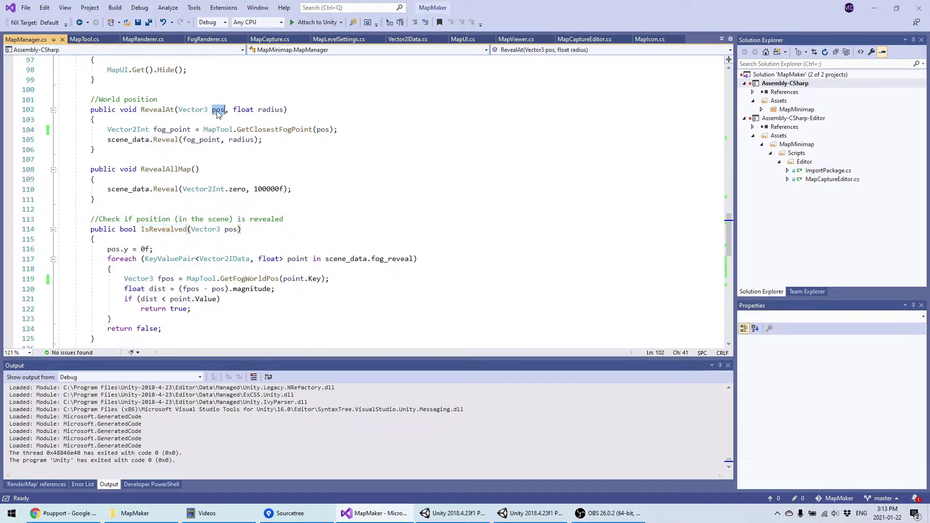
double_click(230, 230)
scroll(197, 127, down, 8)
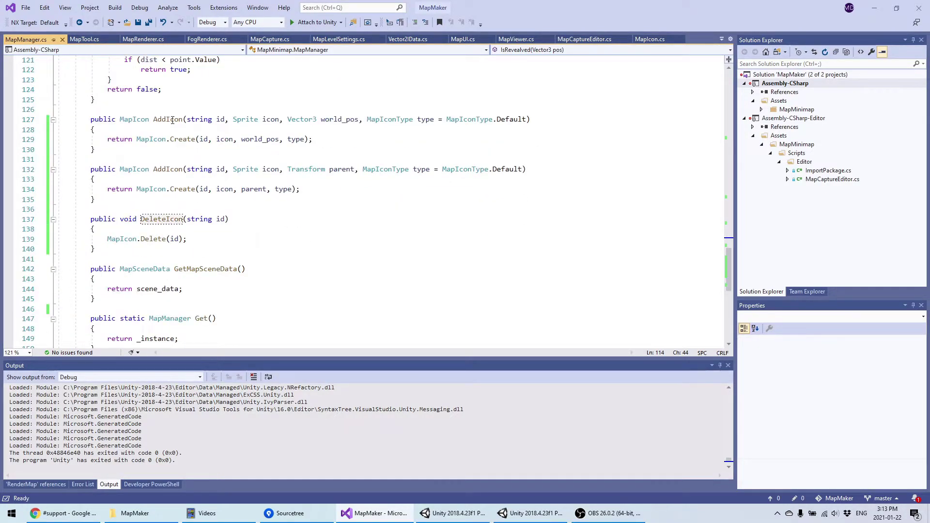
Examine both AddIcon overloads and DeleteIcon in MapManager.cs, and switch to the MapMaker project in Unity.
double_click(171, 121)
double_click(167, 170)
double_click(167, 221)
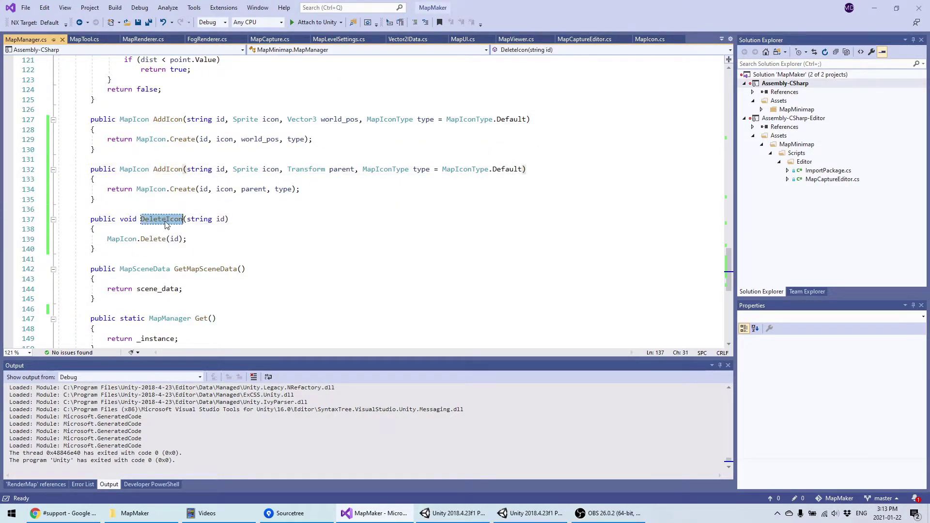
double_click(164, 126)
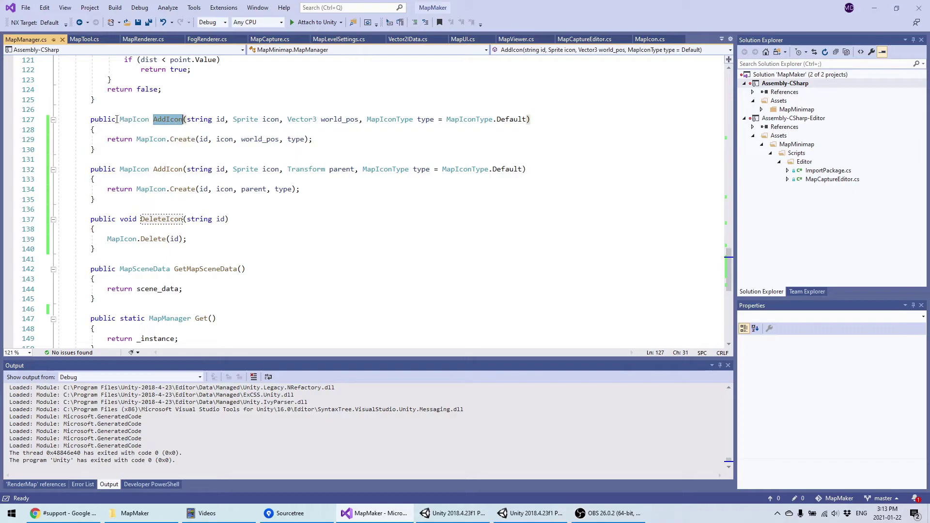
click(139, 151)
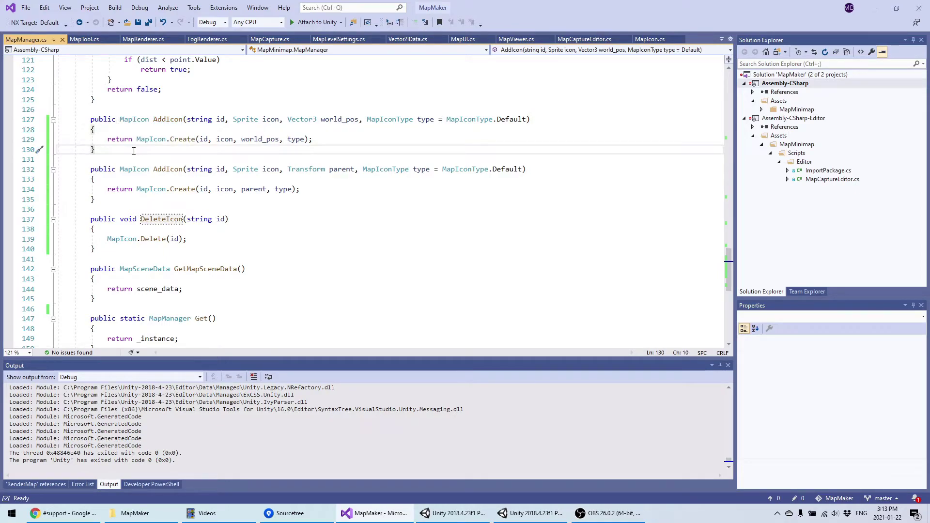
double_click(169, 121)
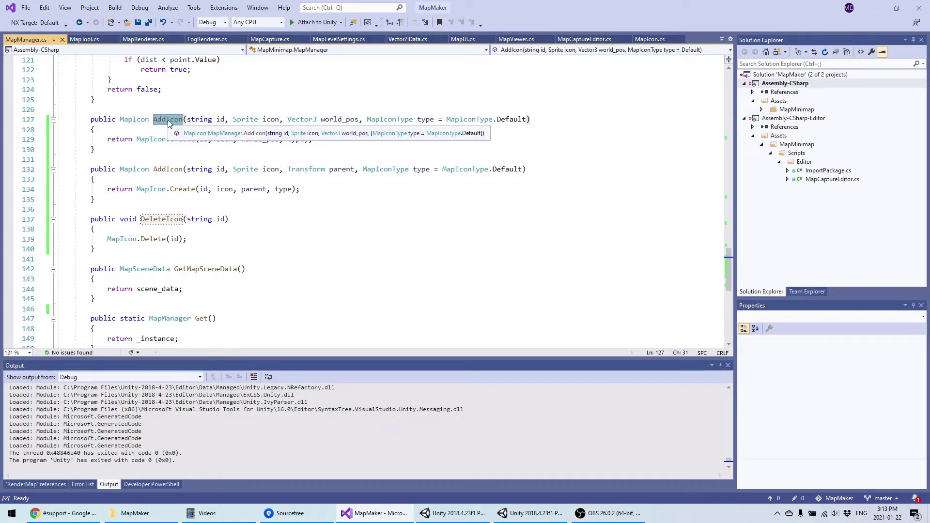
click(471, 512)
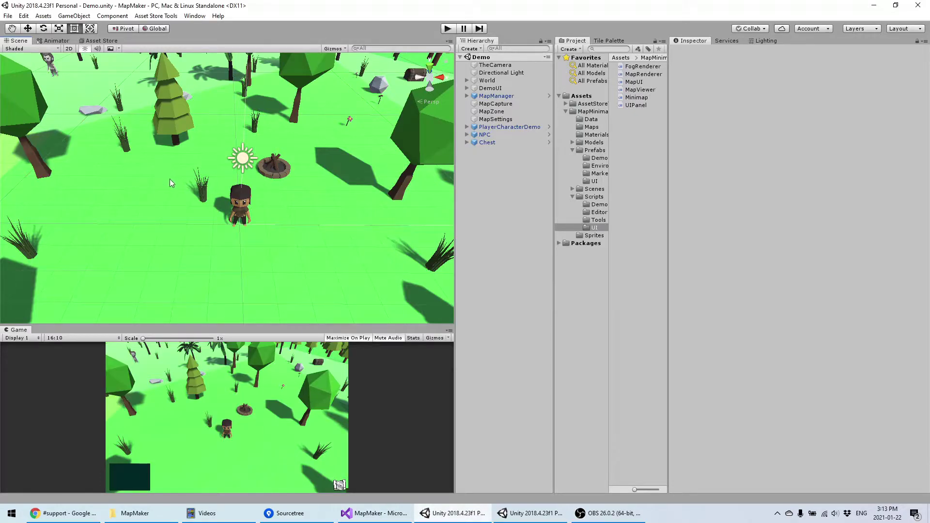
Switch to the SurvivalEngine project in Unity and inspect the QuestMarker prefab in MapMinimap's Markers prefab folder.
click(531, 512)
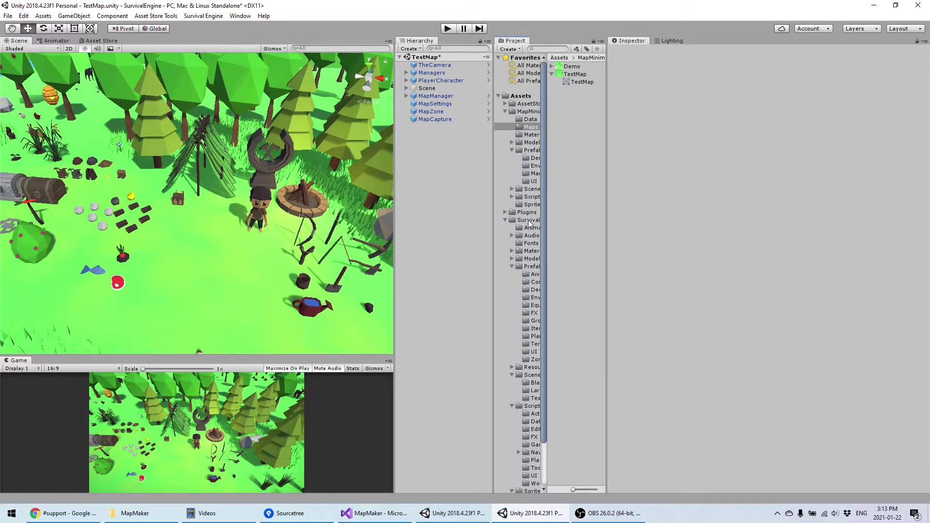
click(530, 150)
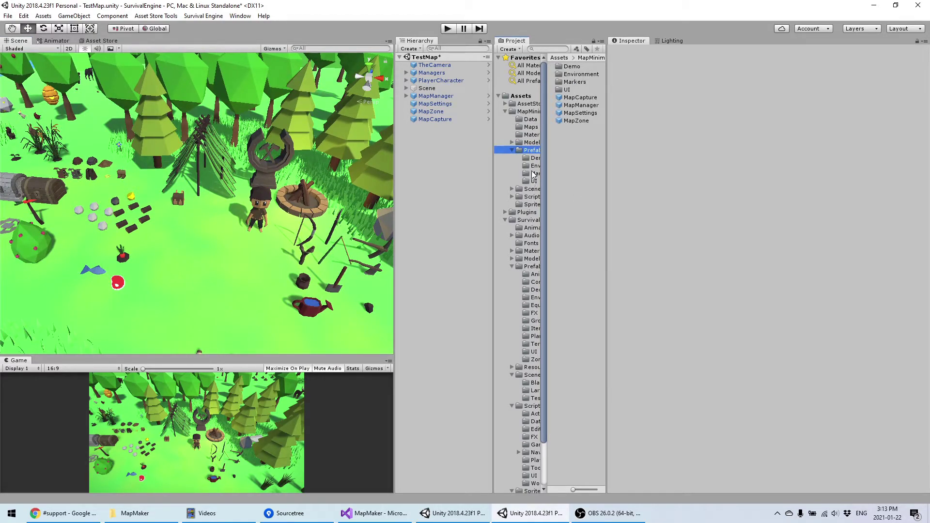
click(533, 174)
click(579, 75)
right_click(556, 168)
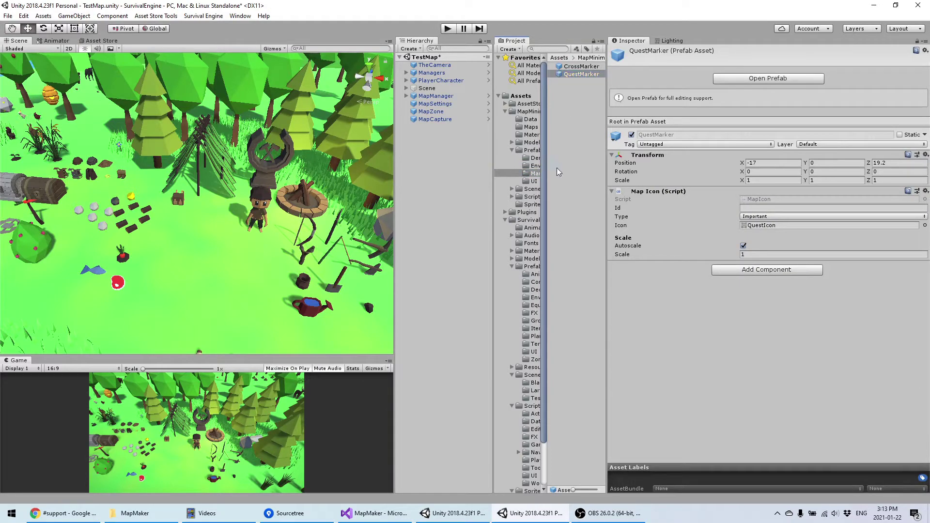
Widen the project browser and its folder tree to show full folder names, and reselect the QuestMarker prefab.
drag(493, 195, 482, 196)
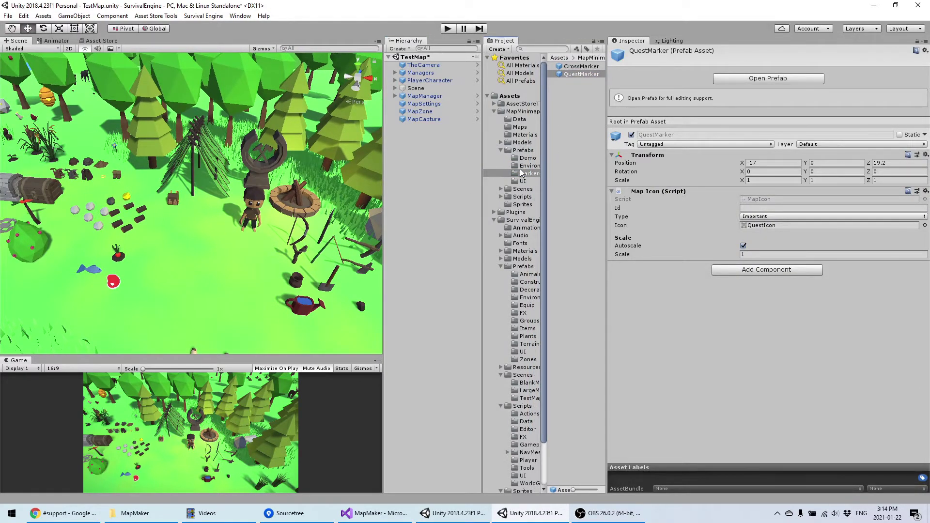
drag(606, 185, 652, 193)
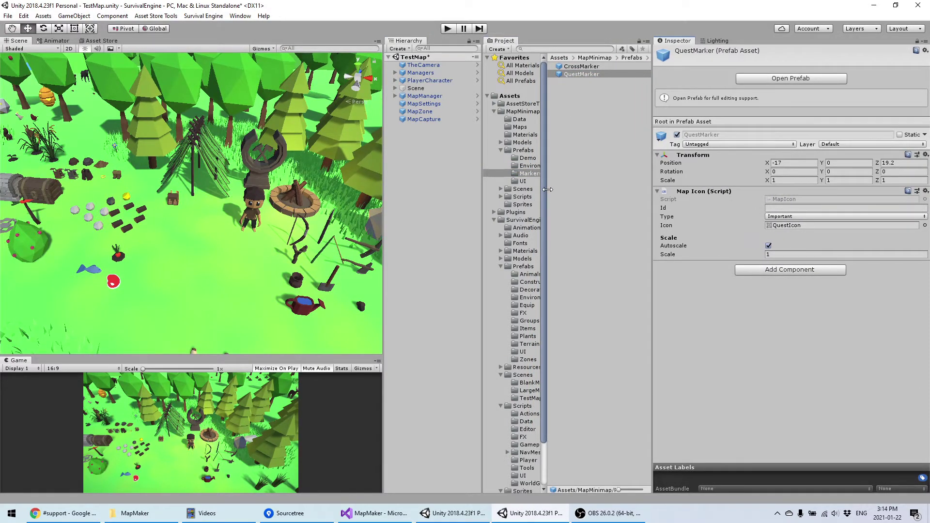
drag(547, 190, 567, 188)
click(609, 65)
click(607, 72)
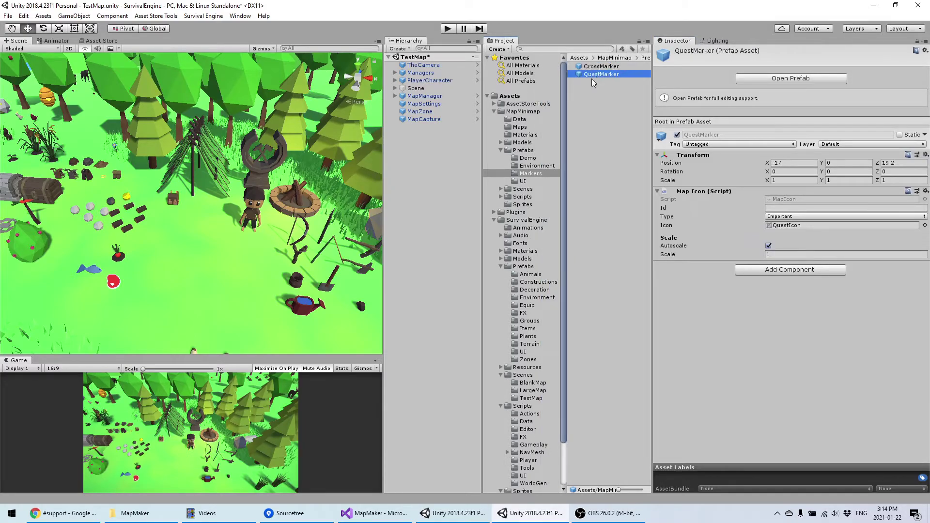
Add the QuestMarker prefab to the TestMap scene and move it to about X -6.71, Z -4.23, near the berry bush.
drag(606, 73, 423, 198)
scroll(176, 181, down, 4)
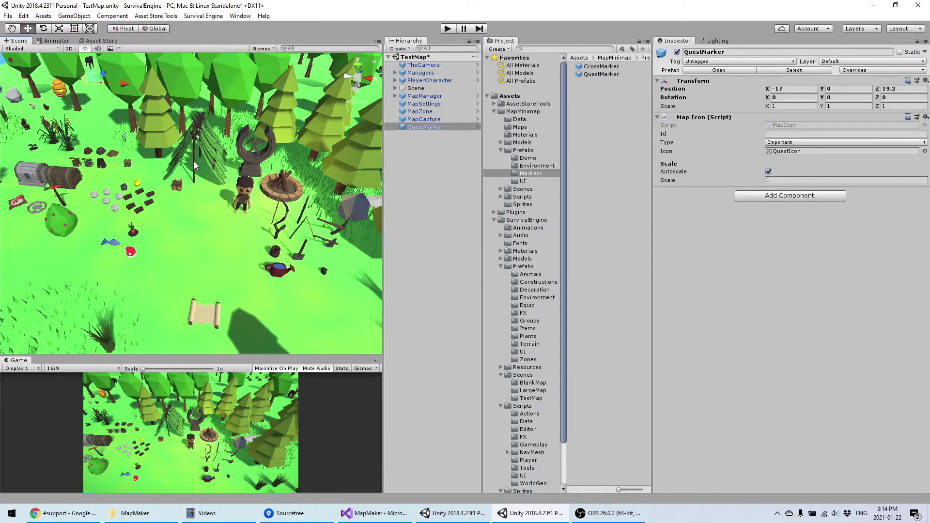
drag(72, 73, 80, 249)
middle_drag(108, 239, 120, 238)
scroll(123, 247, up, 3)
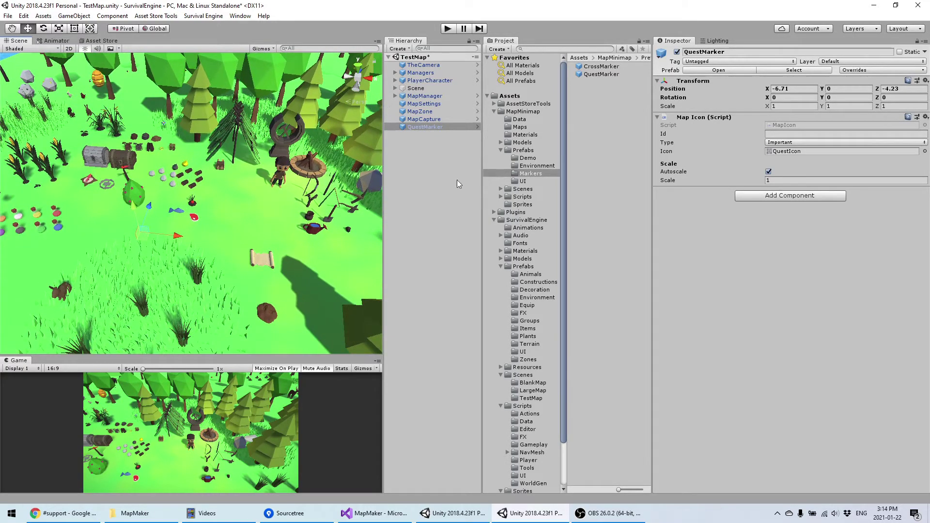
Deactivate the QuestMarker object in the scene and reactivate it to demonstrate hiding the marker.
click(433, 126)
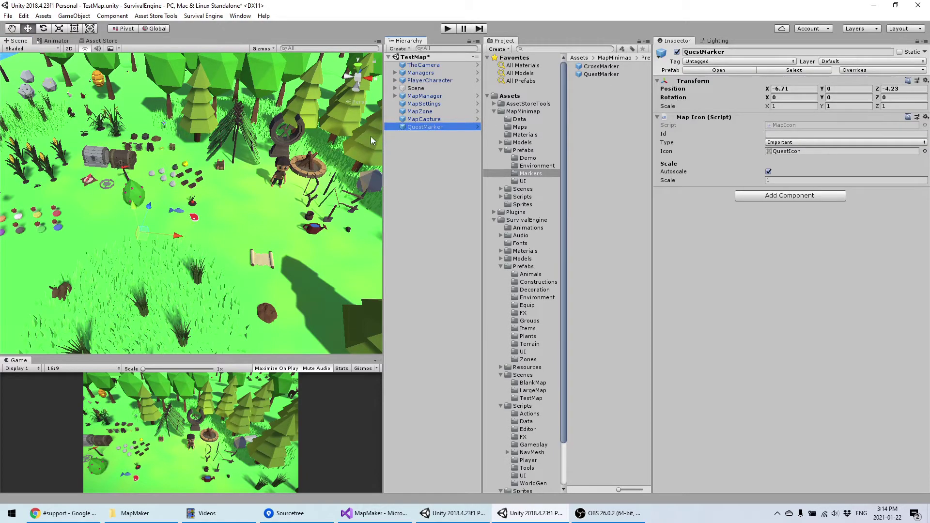
click(677, 52)
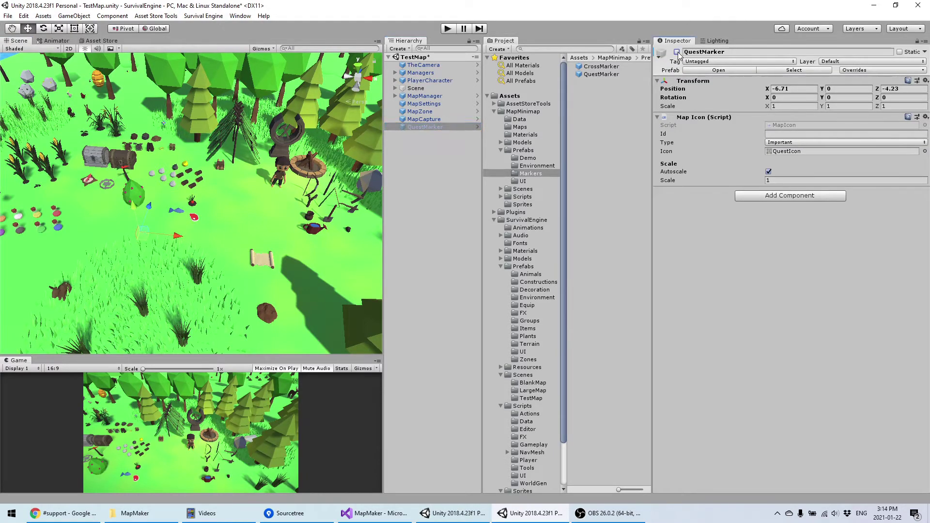
click(426, 127)
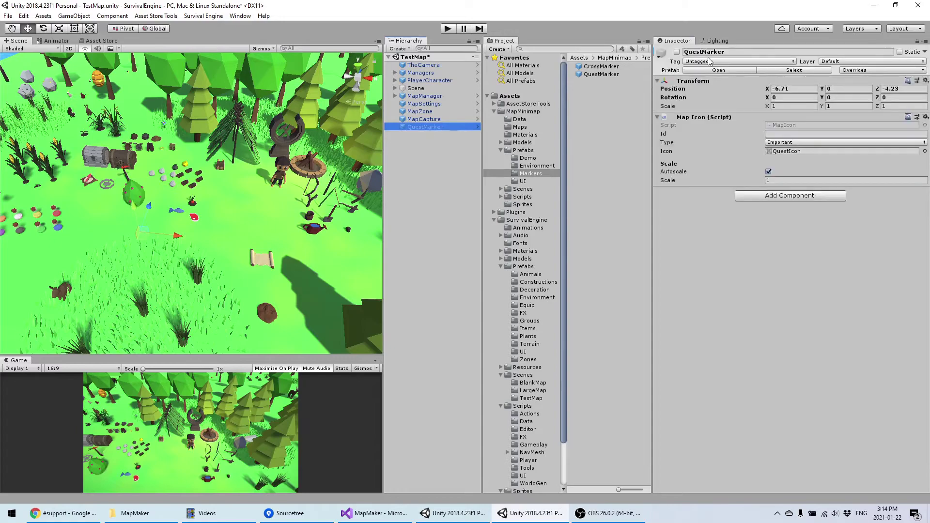
click(676, 53)
click(437, 159)
click(414, 127)
Play the TestMap scene, view the quest marker on the full-screen map, and close the map.
click(448, 28)
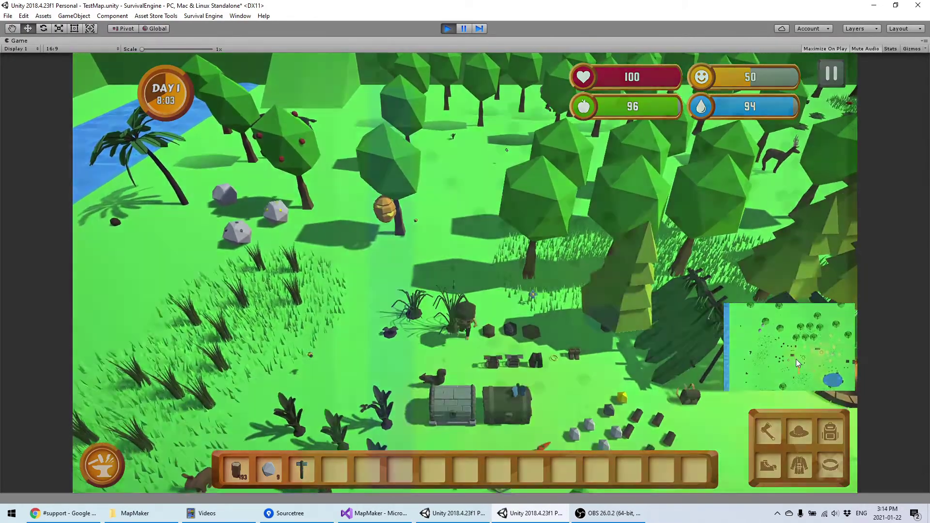
click(795, 359)
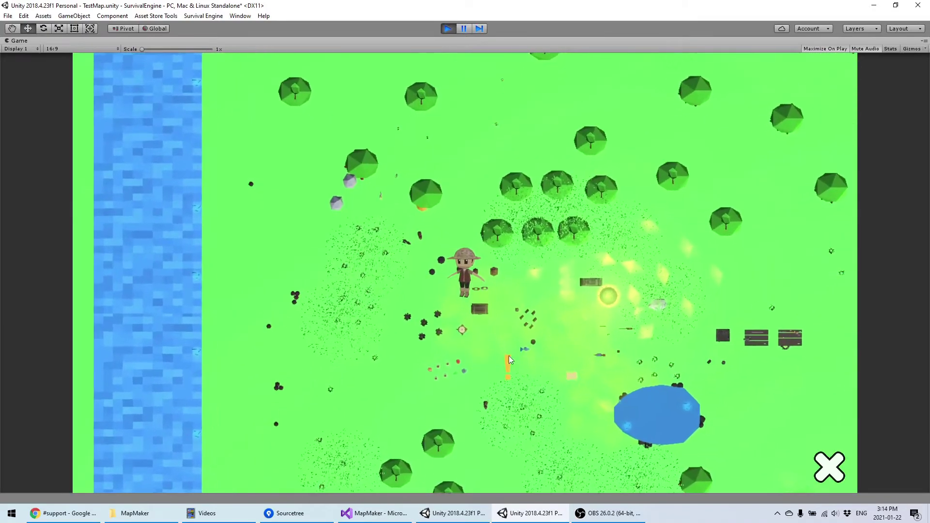
click(829, 468)
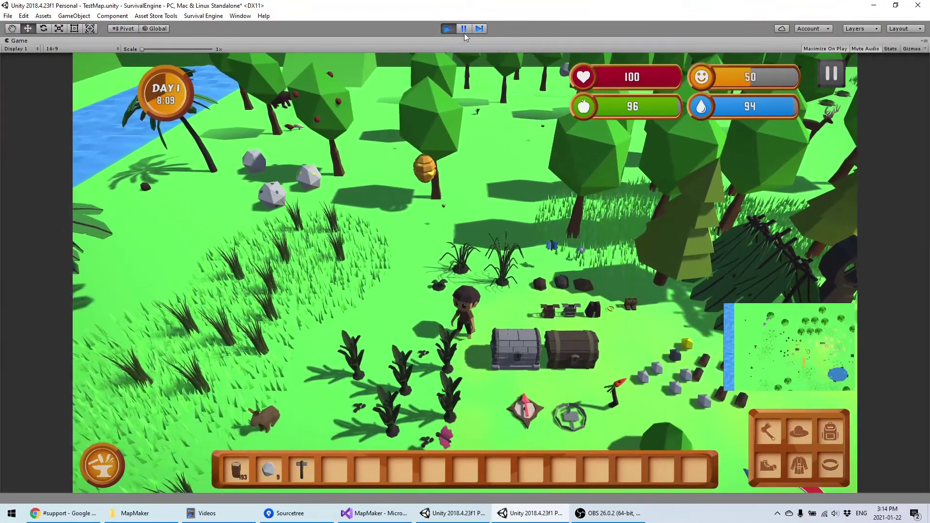
Pause the running game to deactivate the QuestMarker object, and resume play.
click(464, 28)
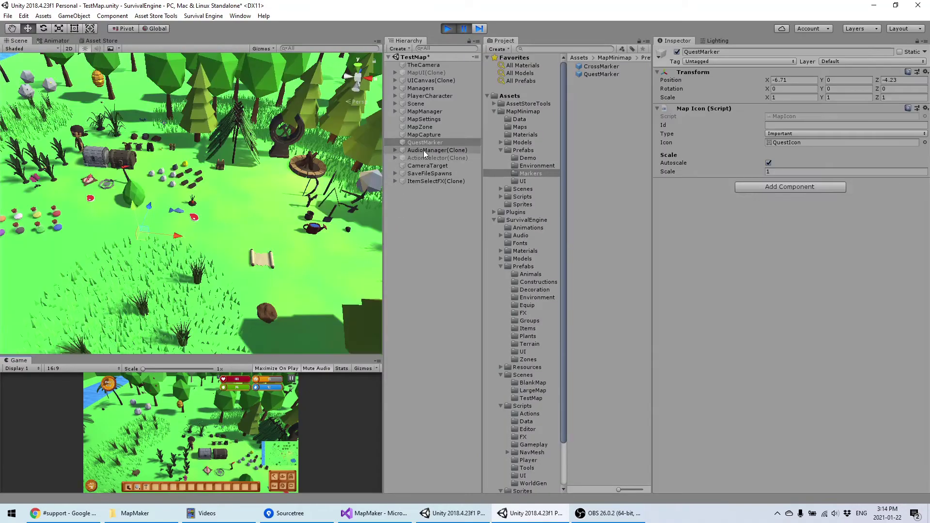
click(424, 142)
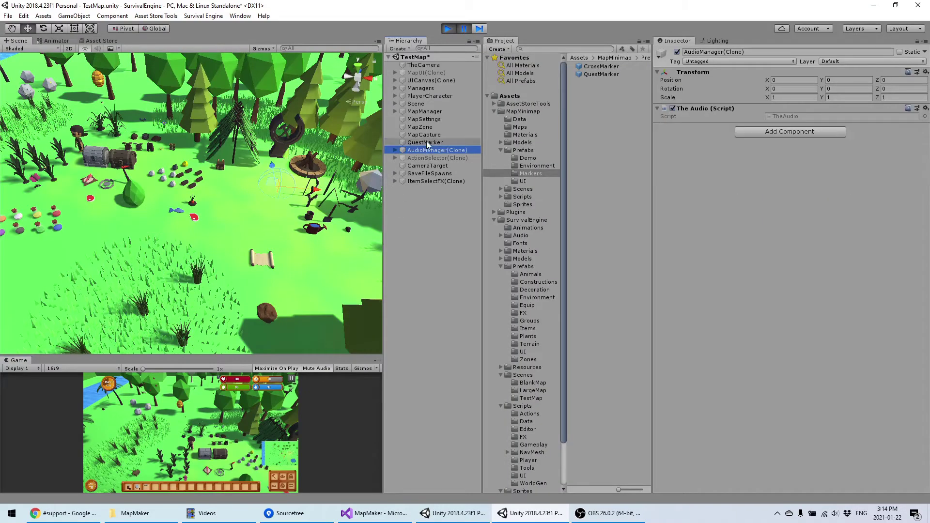
click(677, 52)
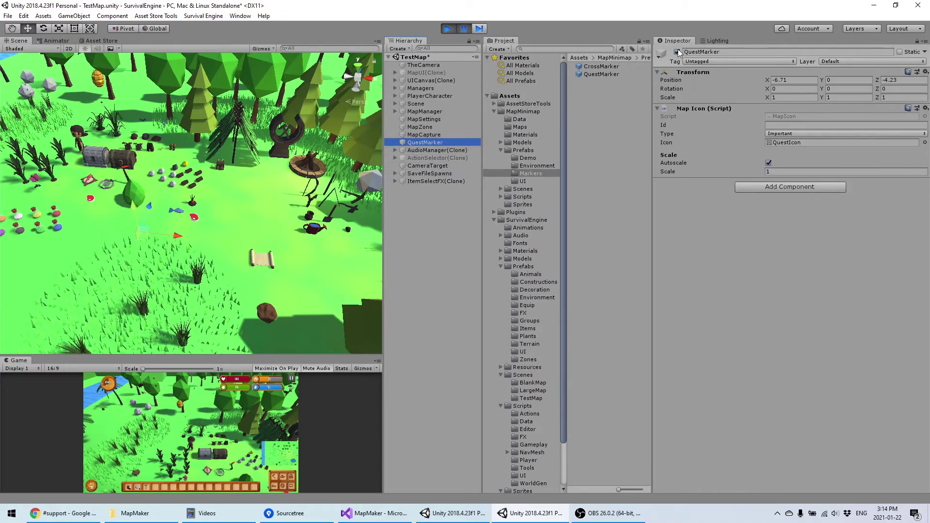
click(436, 151)
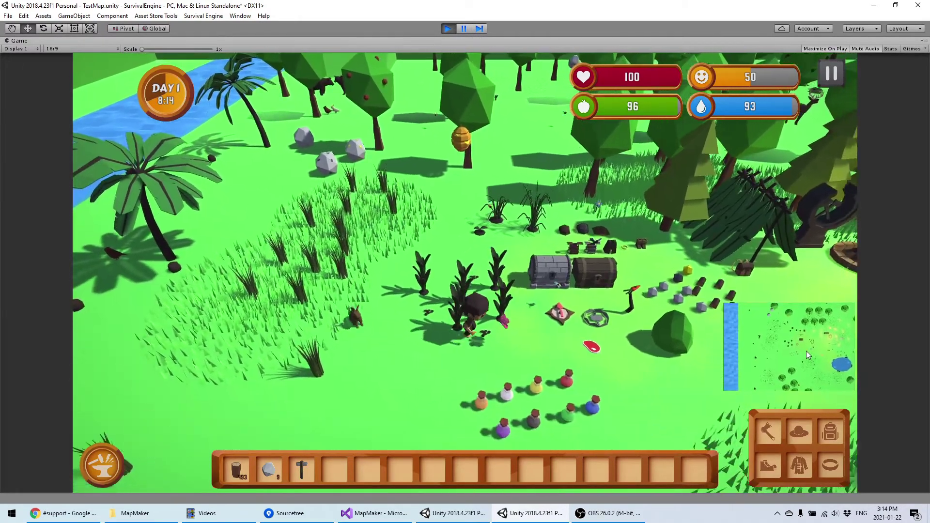
Check the full-screen map with QuestMarker deactivated, and walk the character past the berry bush before stopping the game.
click(797, 343)
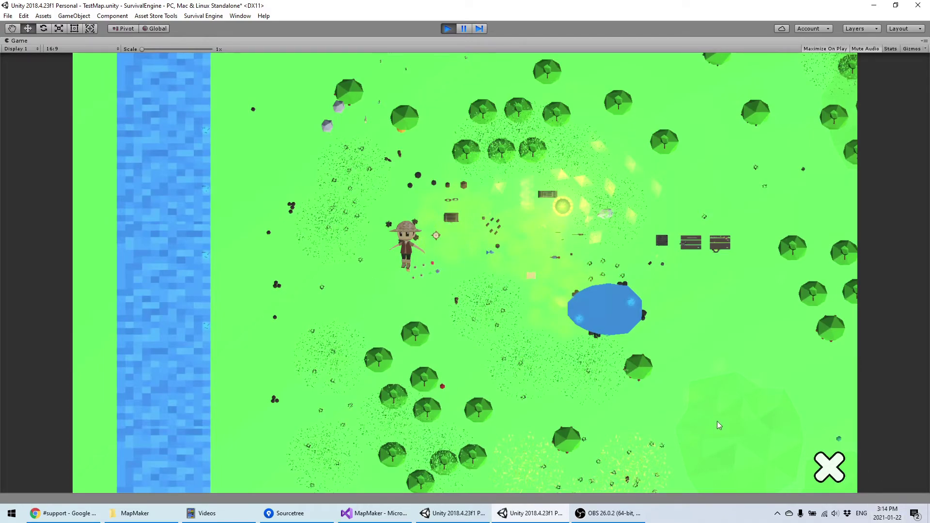
click(830, 468)
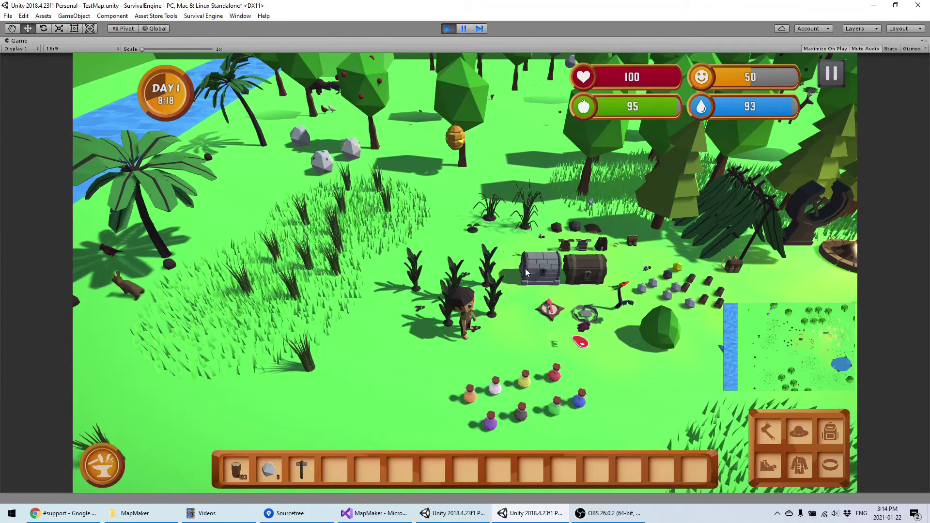
key(s)
key(d)
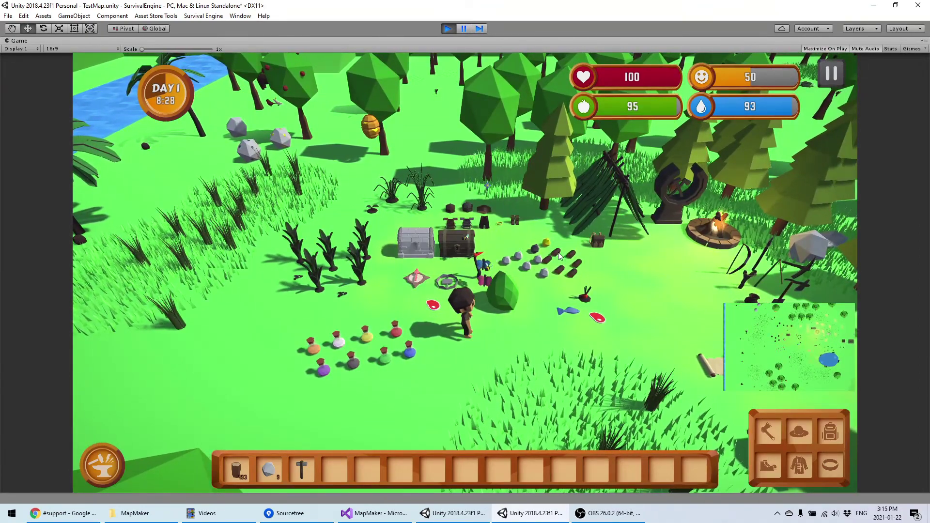
click(448, 29)
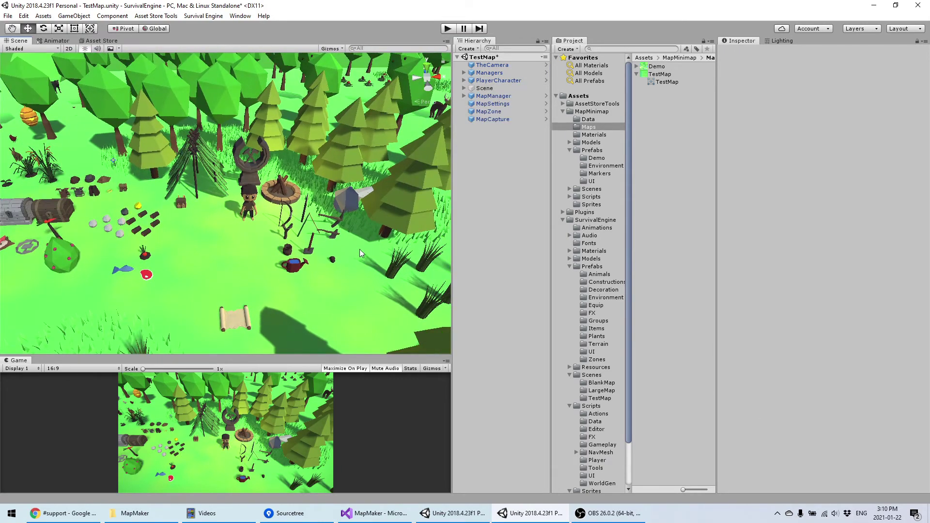
right_drag(360, 250, 330, 251)
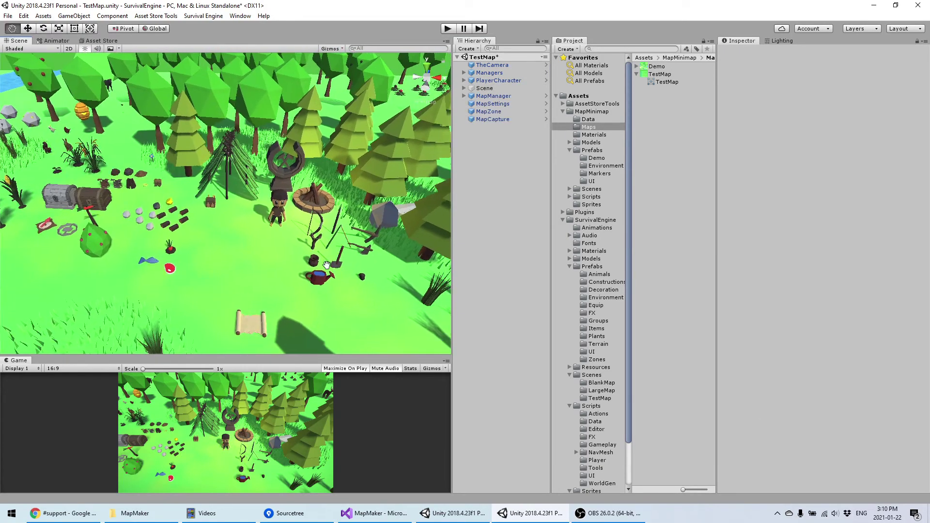
middle_drag(166, 272, 142, 248)
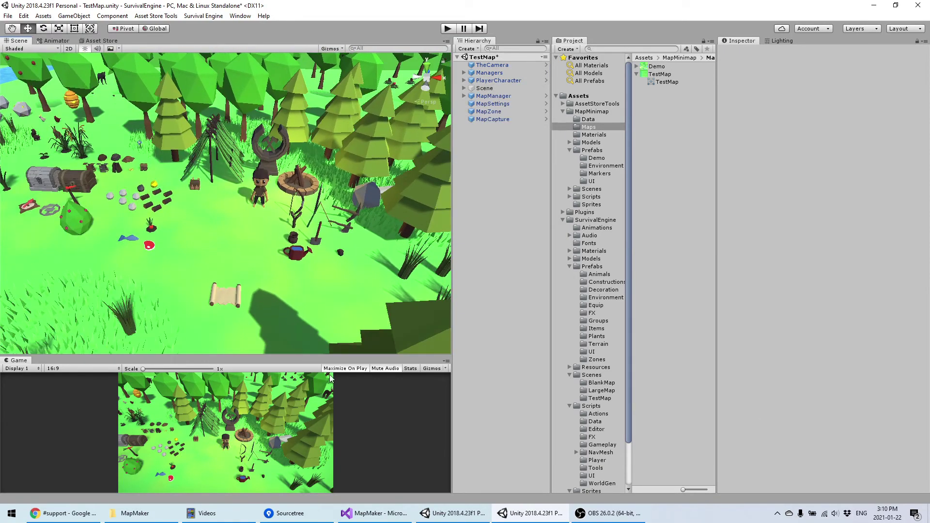
scroll(383, 206, up, 2)
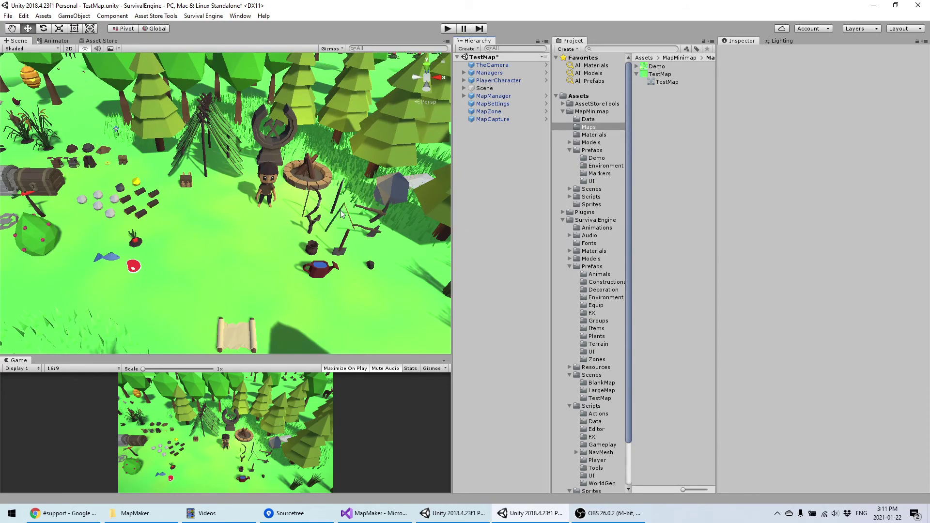